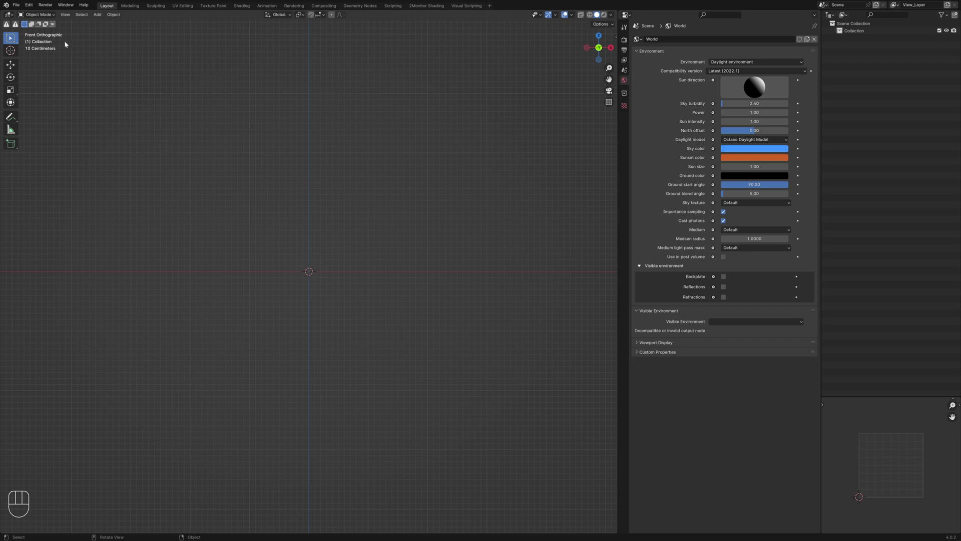
Install the add-on from octanebiomescatter_1.0.1.zip, located in the parent folder of TutorialDemo.
left_click(29, 4)
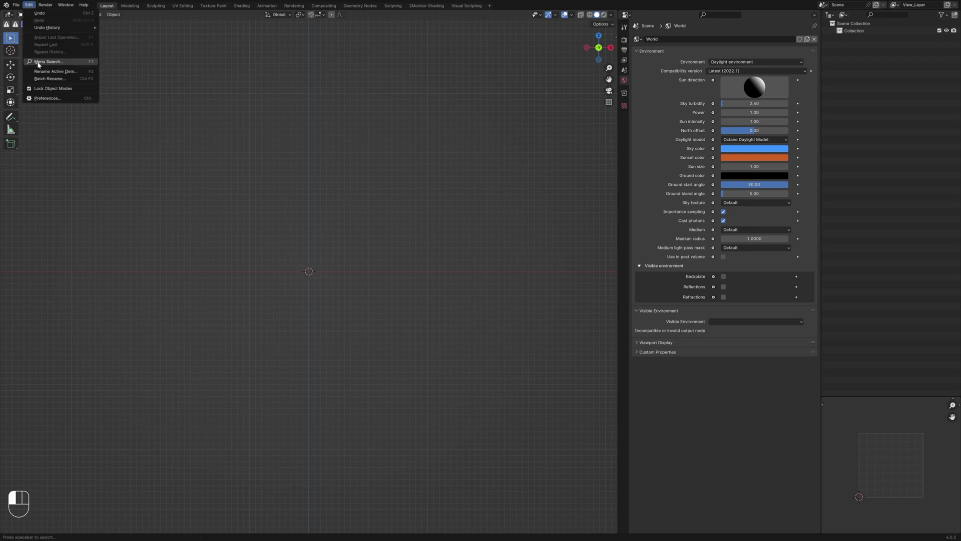
left_click(45, 98)
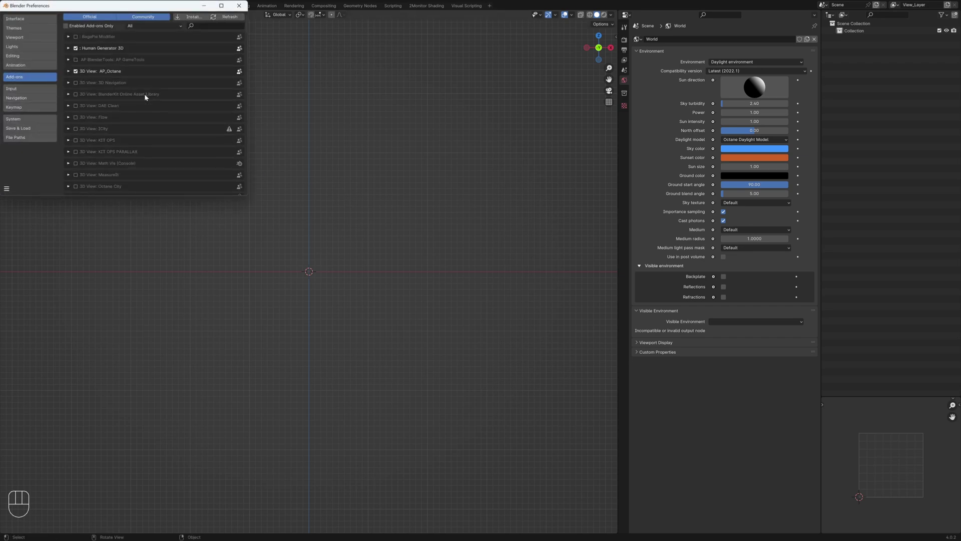
left_click(191, 17)
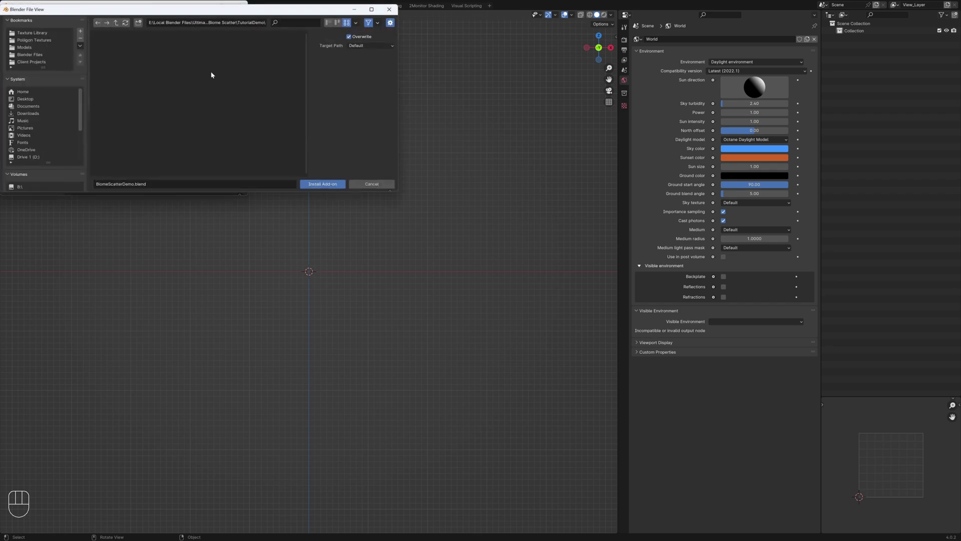
left_click(115, 23)
left_click(220, 120)
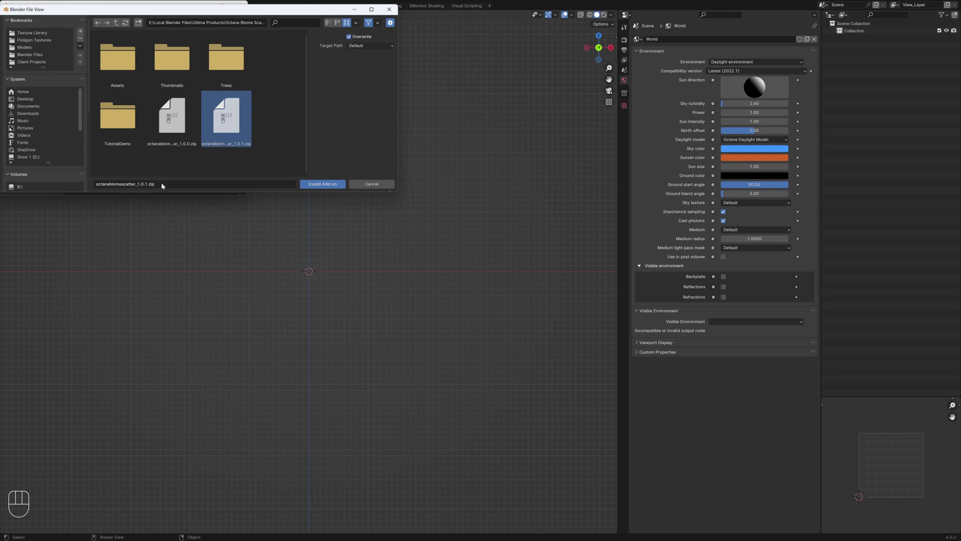
left_click(332, 185)
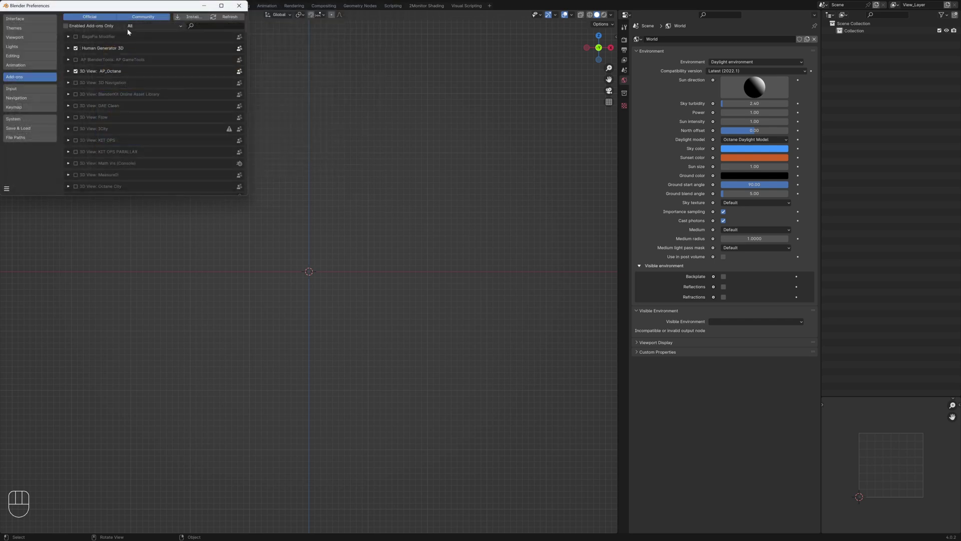
Filter the add-ons for "biome", make sure OctaneBiomeScatter is enabled, and close the preferences.
left_click(206, 27)
type("biome")
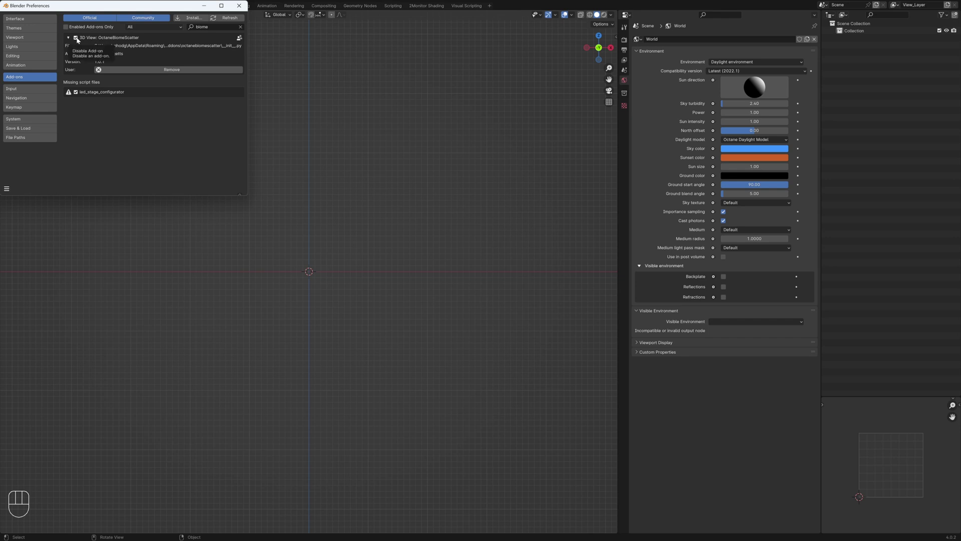
left_click(238, 5)
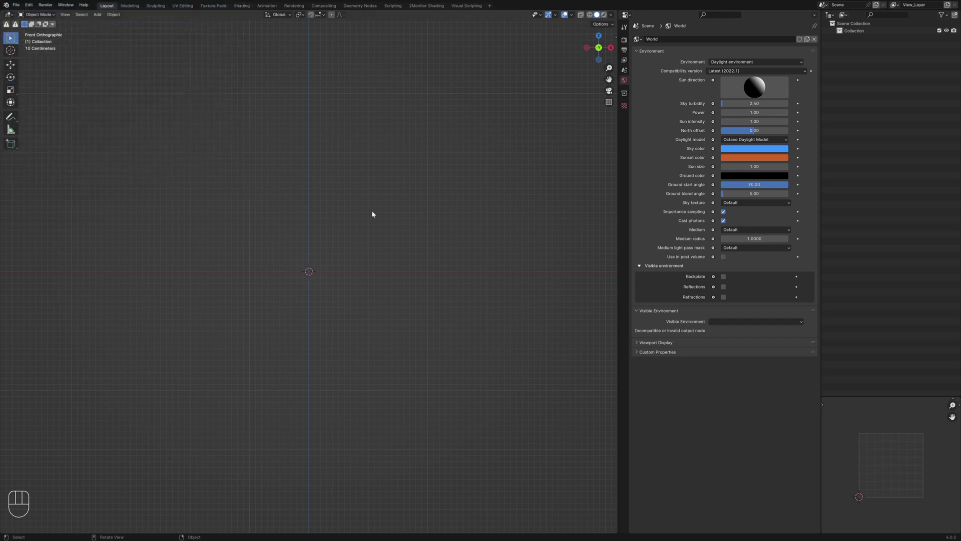
Show the Octane Biome Scatter settings beside the viewport, widen them, and hide the viewport gizmos.
key("n")
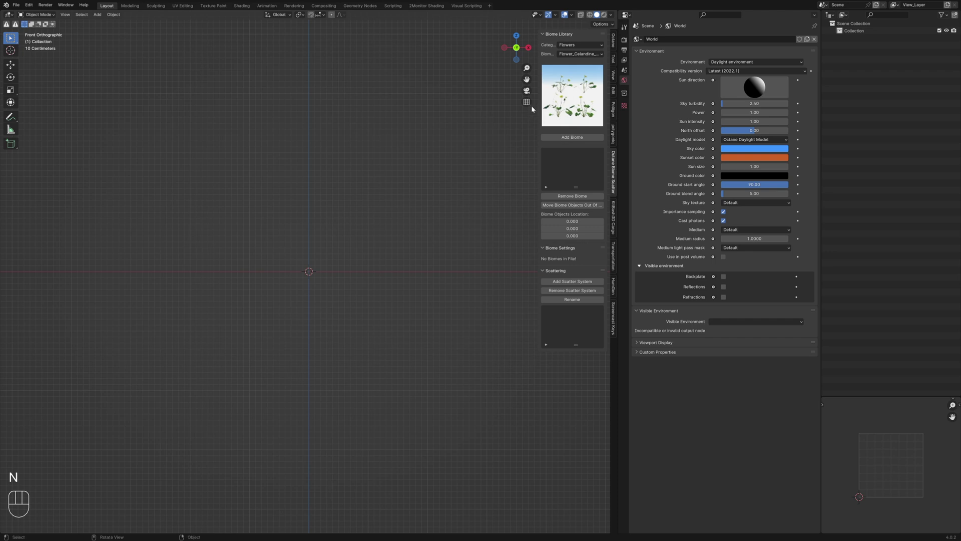
left_click_drag(540, 101, 498, 102)
left_click(548, 14)
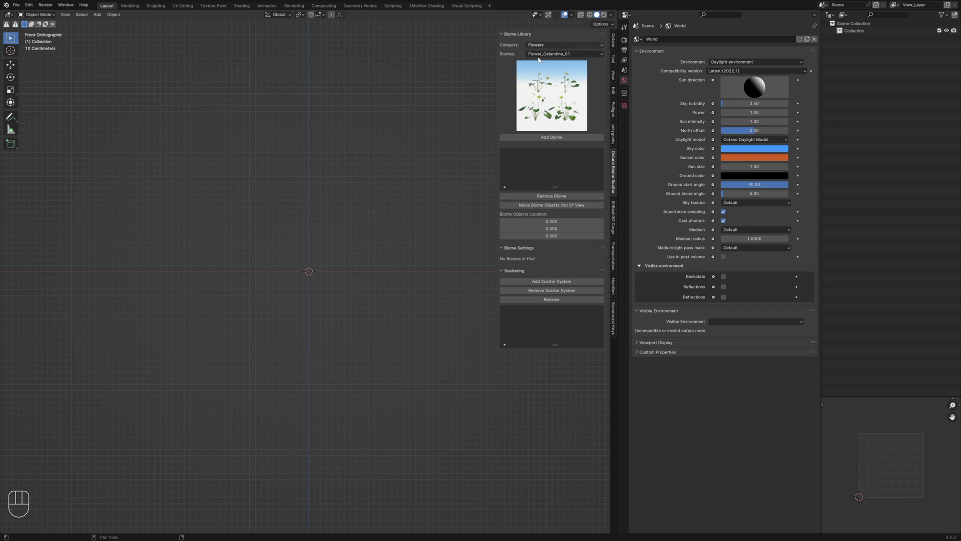
left_click(515, 35)
left_click(516, 34)
Preview the two Flower_Danelion biomes in the Flowers category of the biome library.
left_click(551, 55)
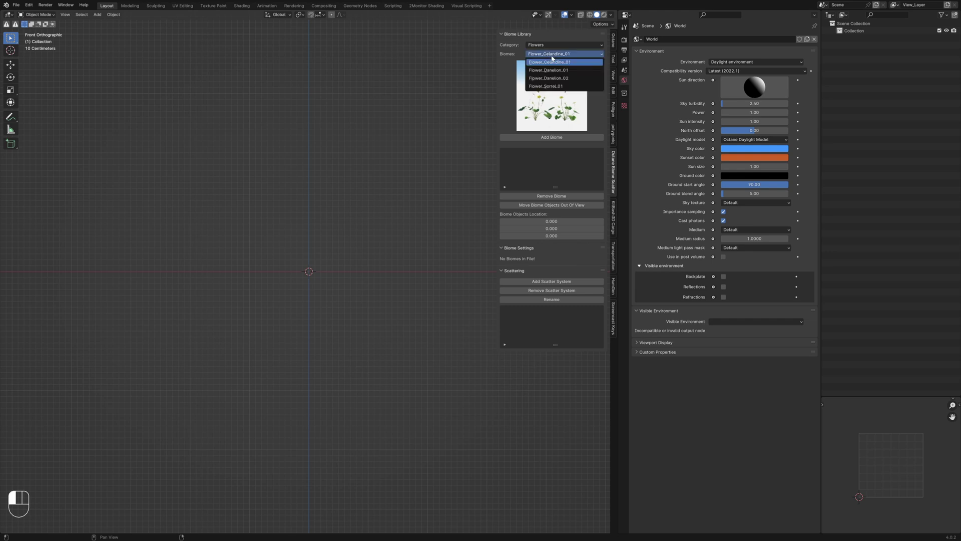
left_click(551, 71)
left_click(558, 55)
left_click(555, 79)
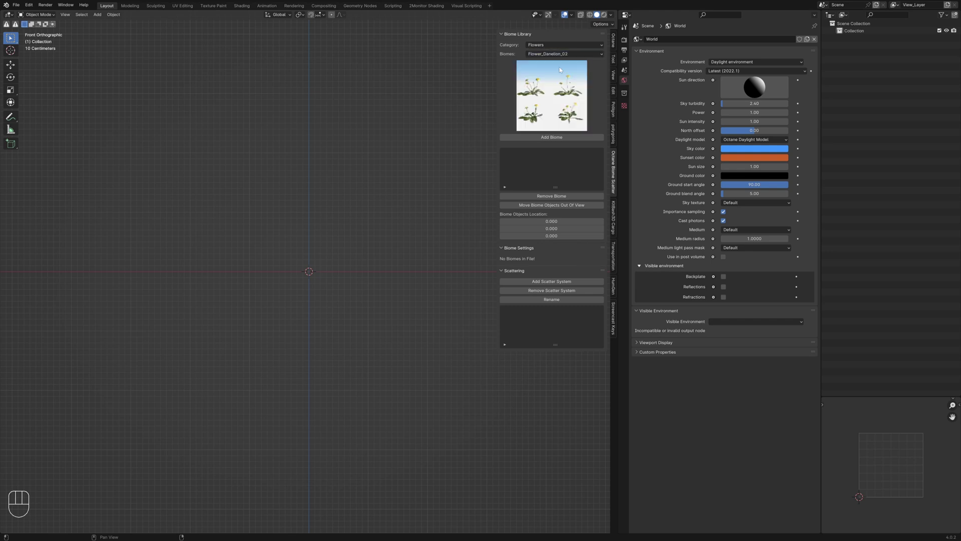
Switch the biome library to the Grass category and preview the Grass_01 biome.
left_click(540, 45)
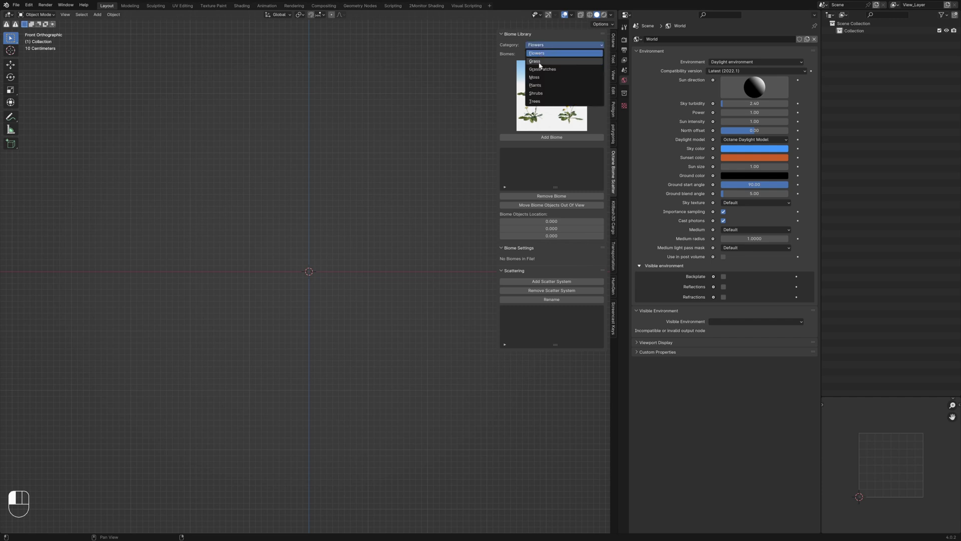
left_click(535, 62)
left_click(544, 54)
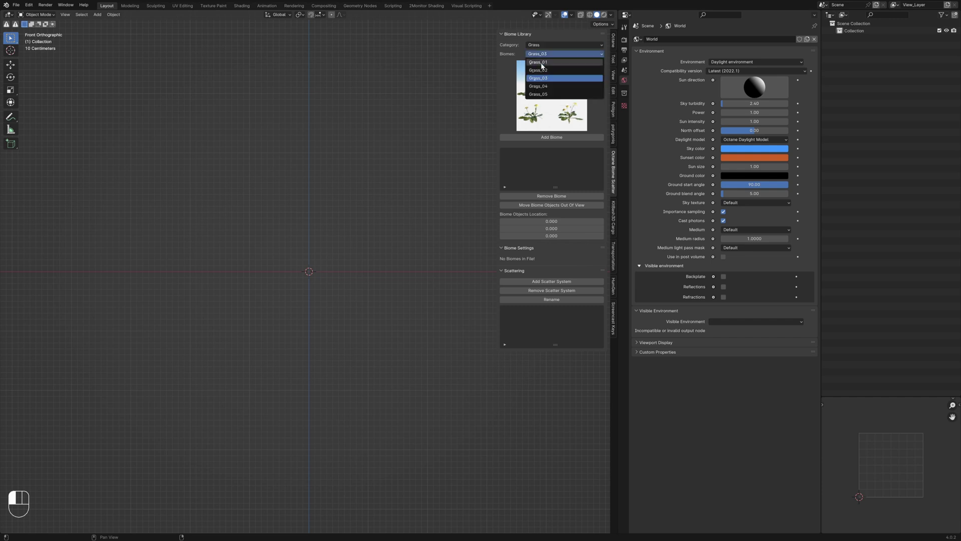
left_click(542, 63)
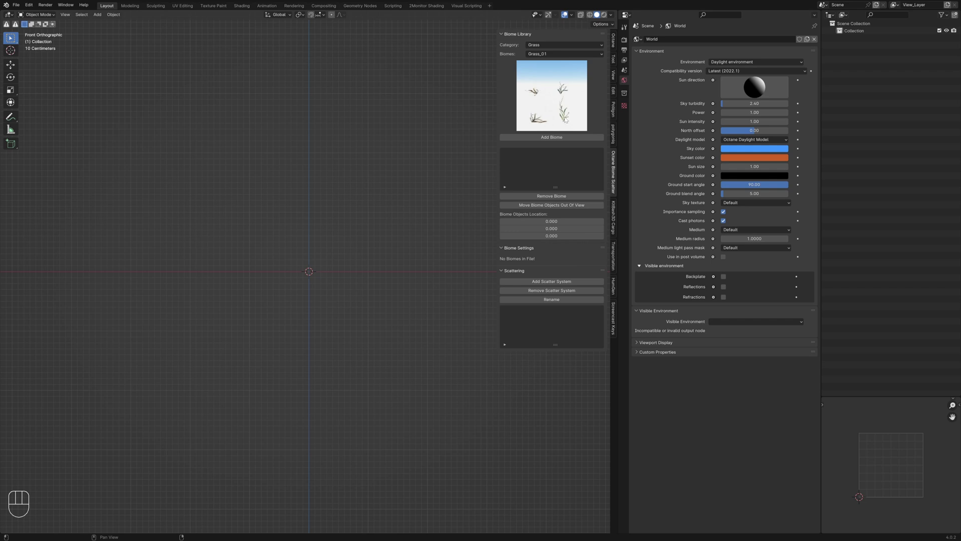
Switch the biome library to the GrassPatches category and preview GrassPatches_02 and GrassPatches_03.
left_click(538, 45)
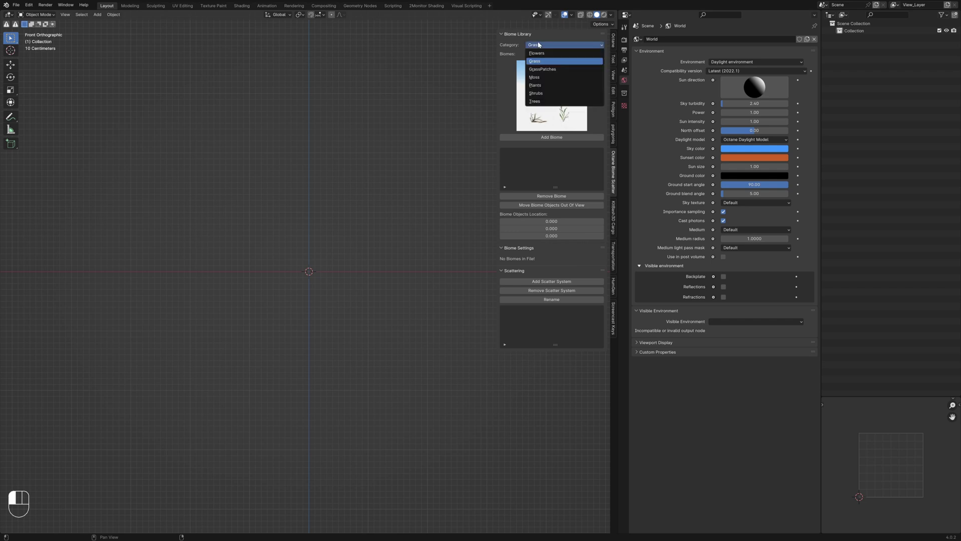
left_click(539, 70)
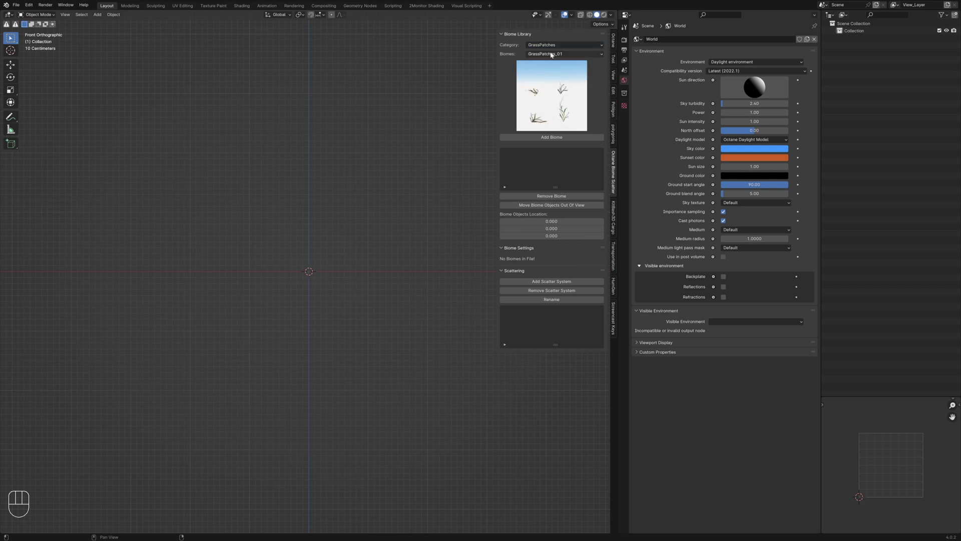
left_click(553, 55)
left_click(546, 70)
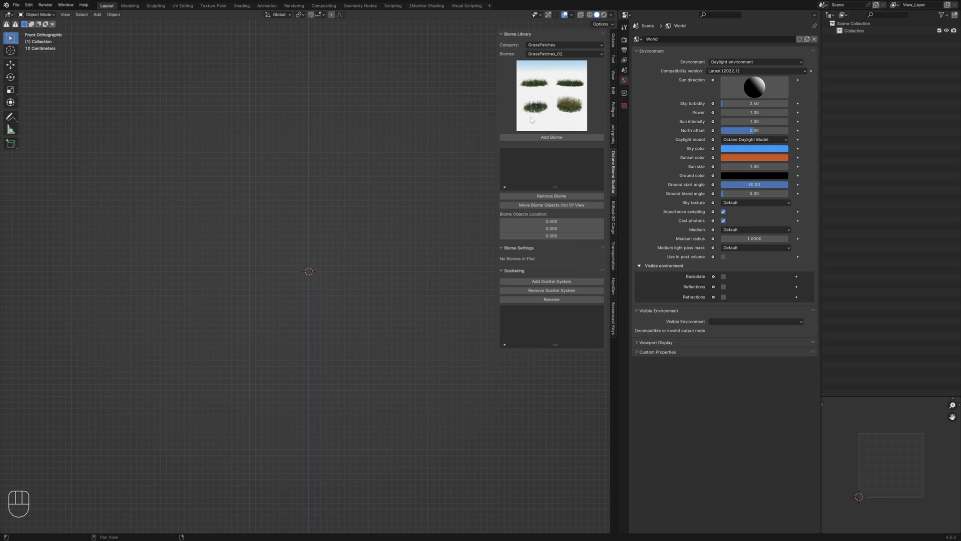
left_click(546, 55)
left_click(546, 80)
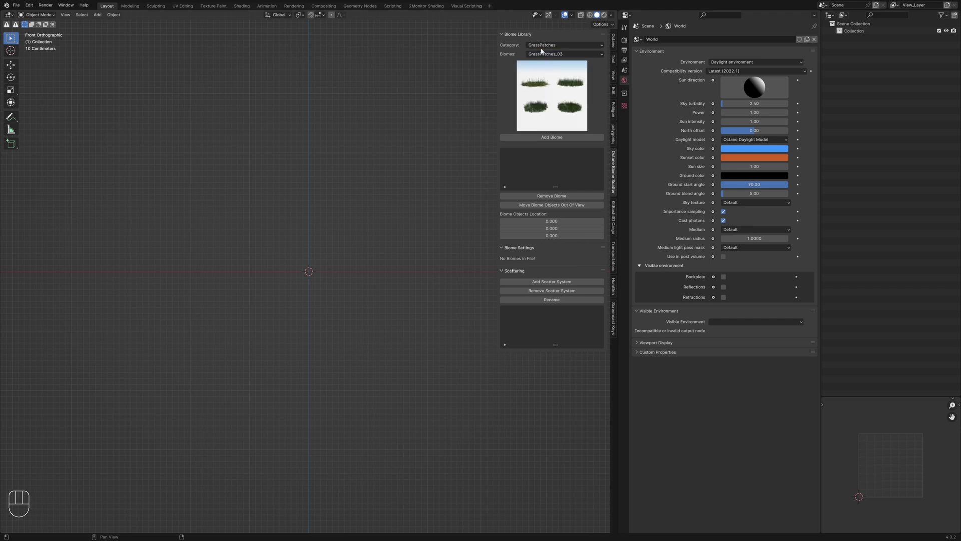
Switch the biome library to the Moss category and preview the Moss_04 and Moss_01 biomes.
left_click(544, 46)
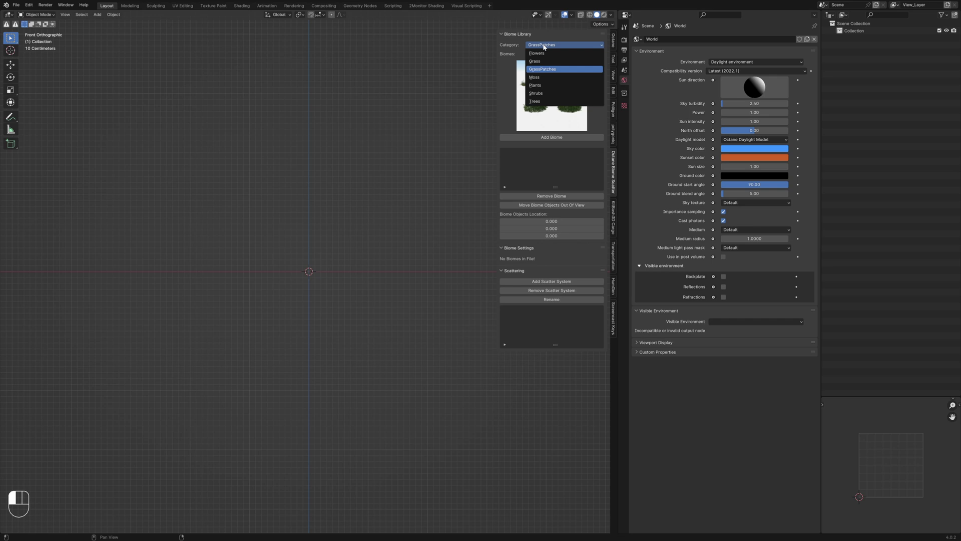
left_click(545, 79)
left_click(546, 54)
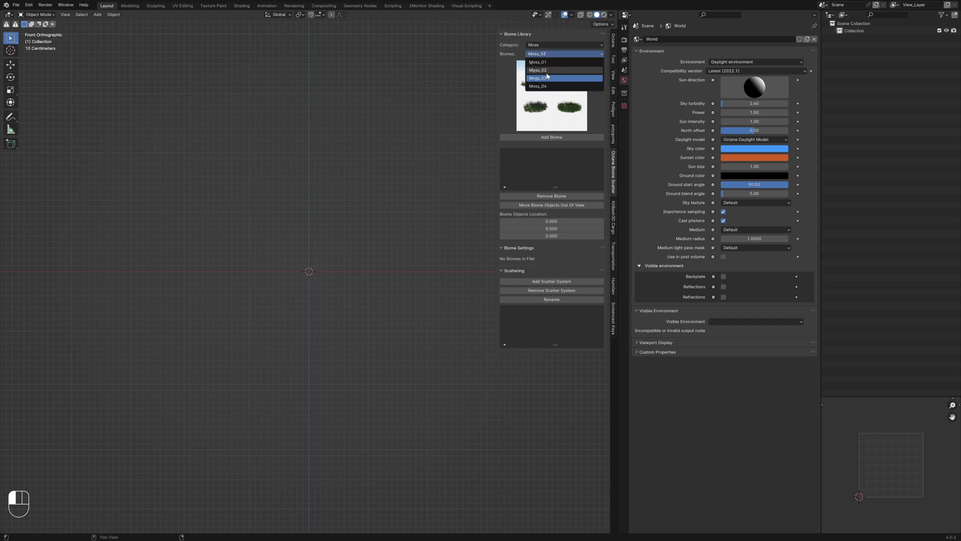
left_click(546, 86)
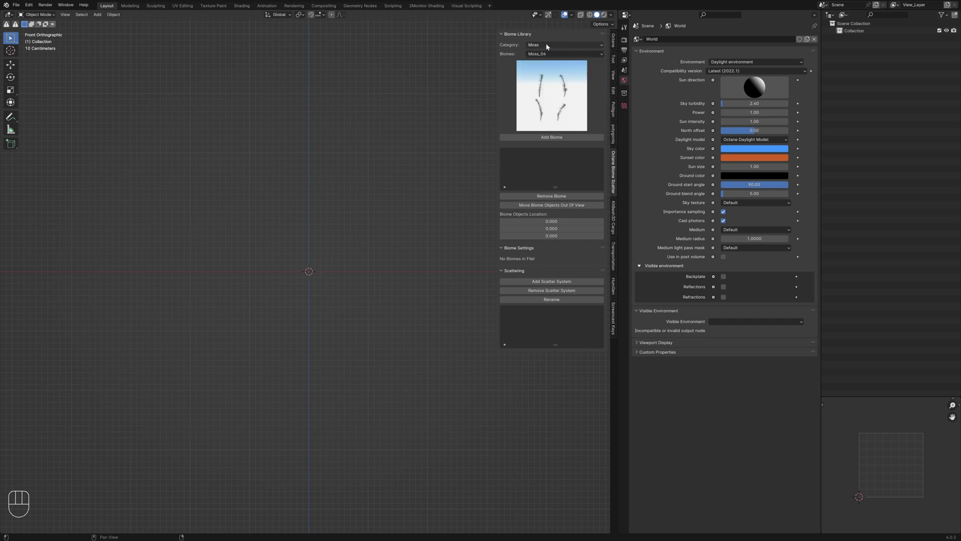
left_click(546, 53)
left_click(545, 64)
Switch the biome library to the Plants category and look through its list of available biomes.
left_click(545, 45)
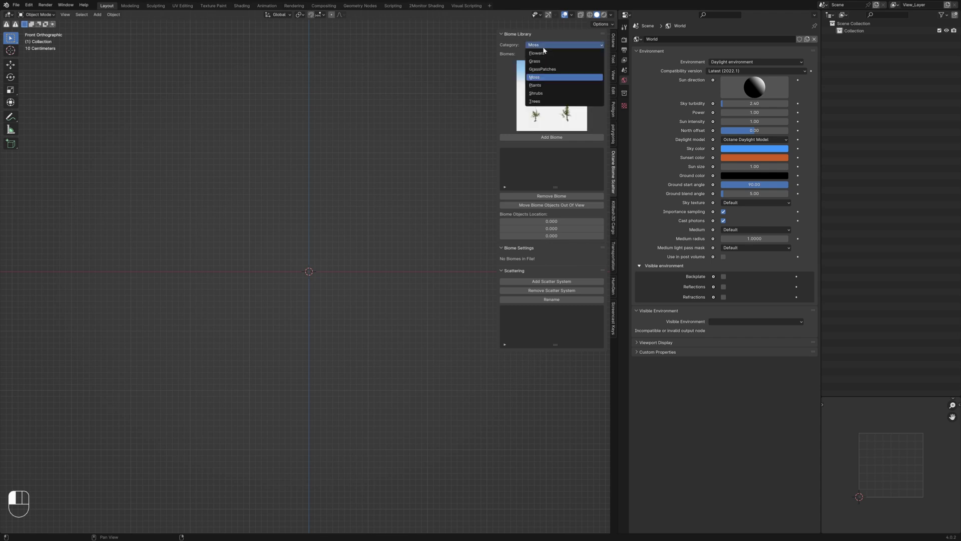
left_click(538, 87)
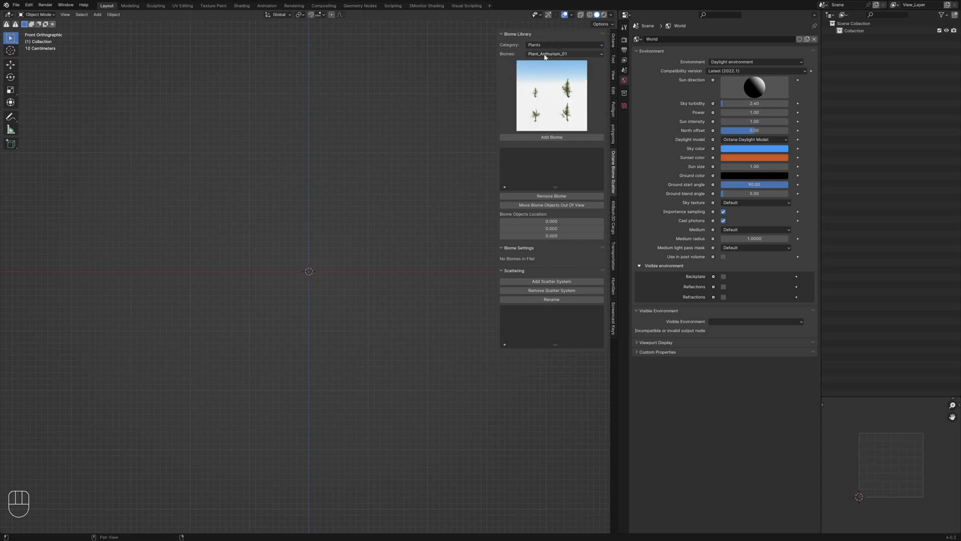
left_click(545, 55)
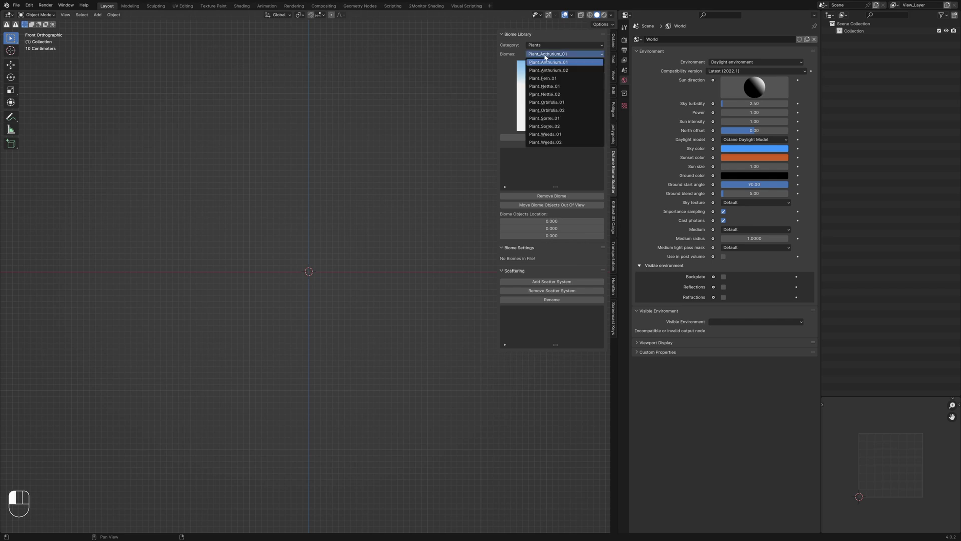
Add the Trees_Maple_01 biome from the Trees category to the scene.
left_click(545, 46)
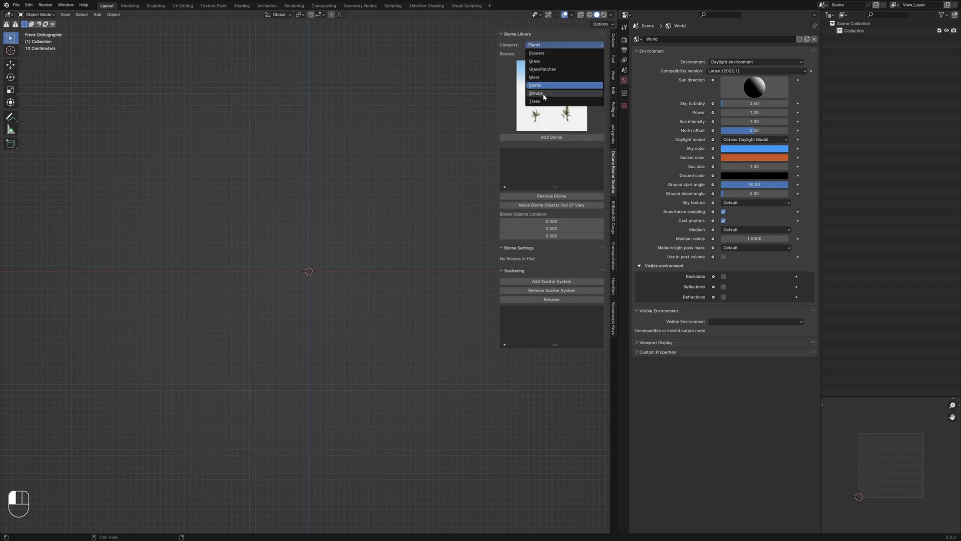
left_click(541, 102)
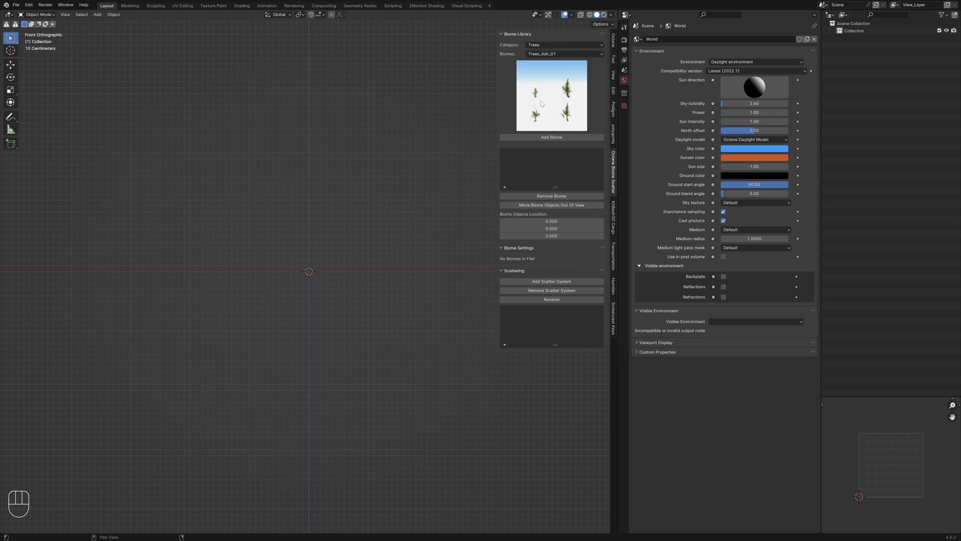
left_click(541, 54)
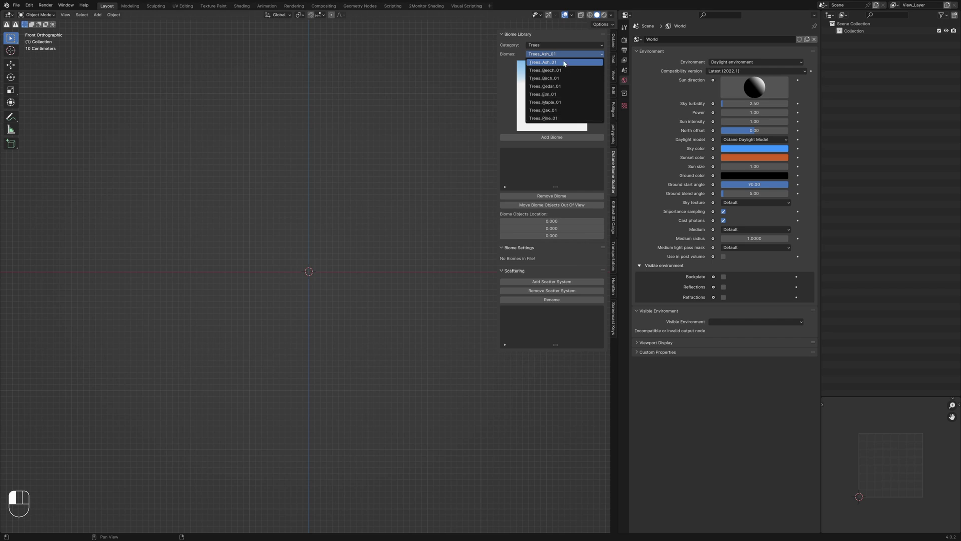
left_click(547, 102)
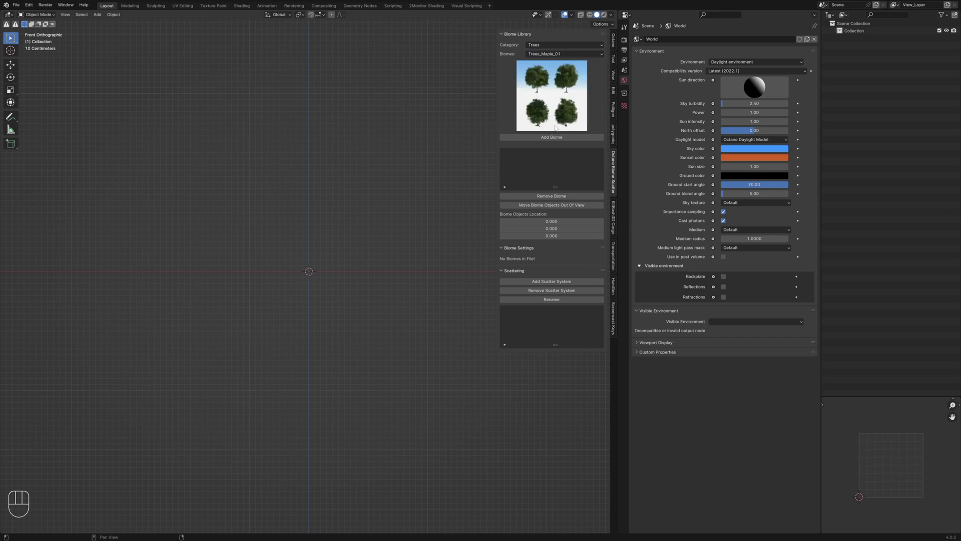
left_click(547, 139)
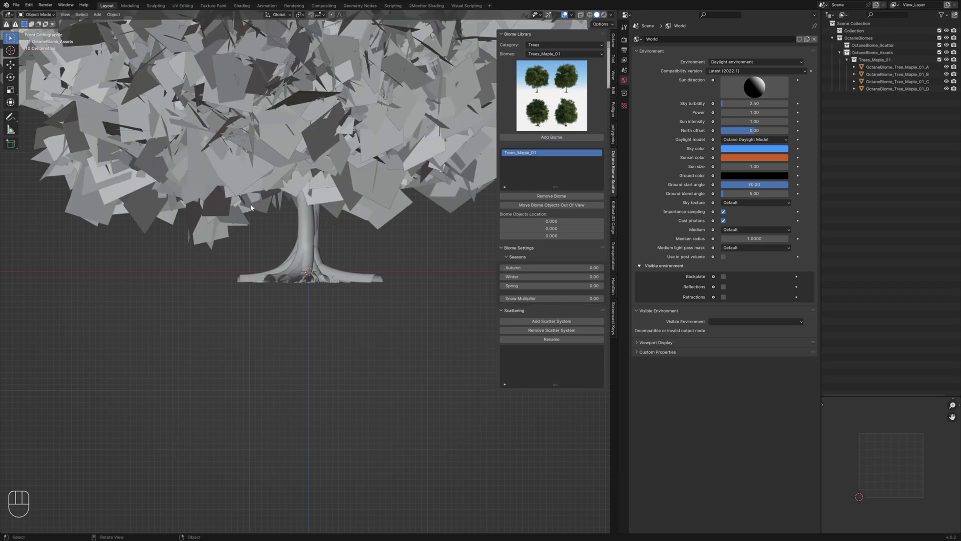
Examine the imported maple tree in the viewport and the OctaneBiomes and OctaneBiome_Assets collections that organise it.
left_click(310, 243)
middle_click_drag(310, 243, 361, 220)
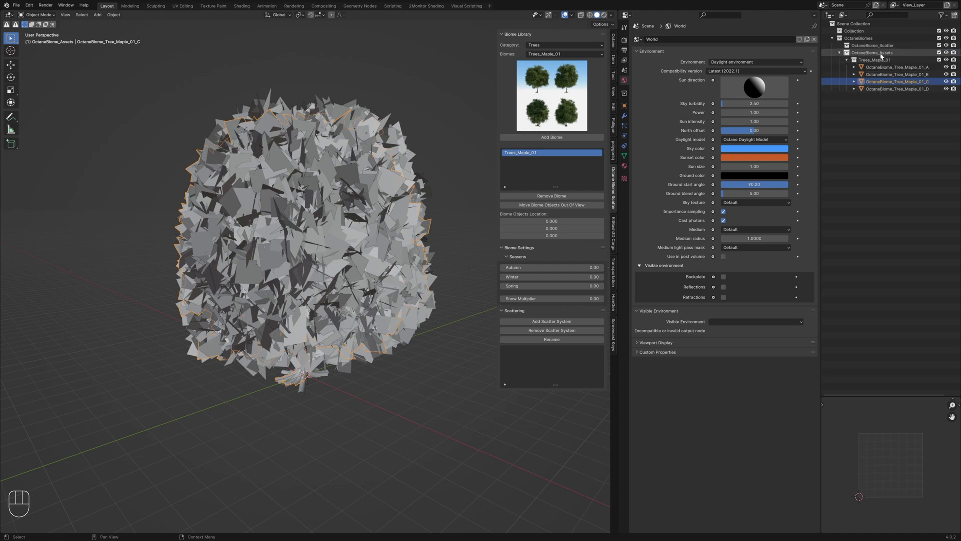
left_click(846, 38)
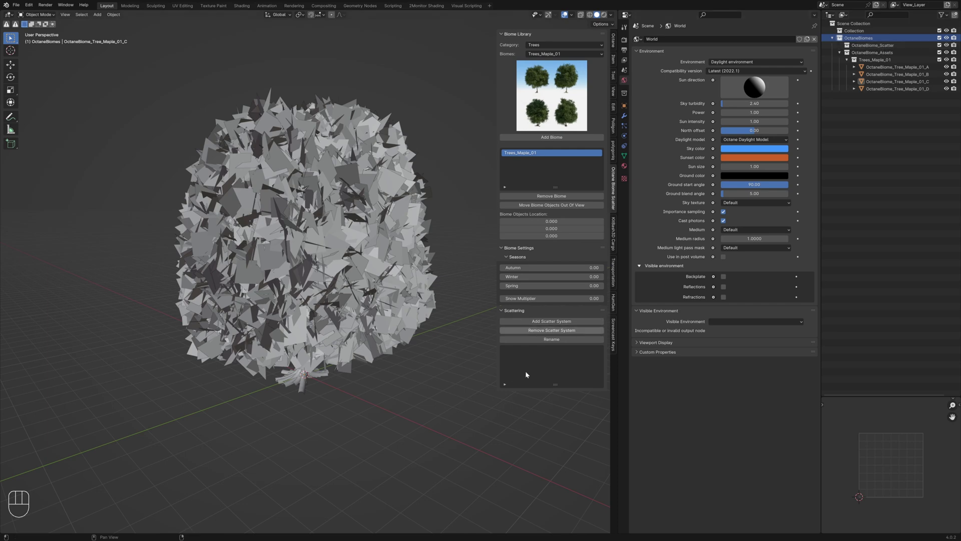
left_click(883, 53)
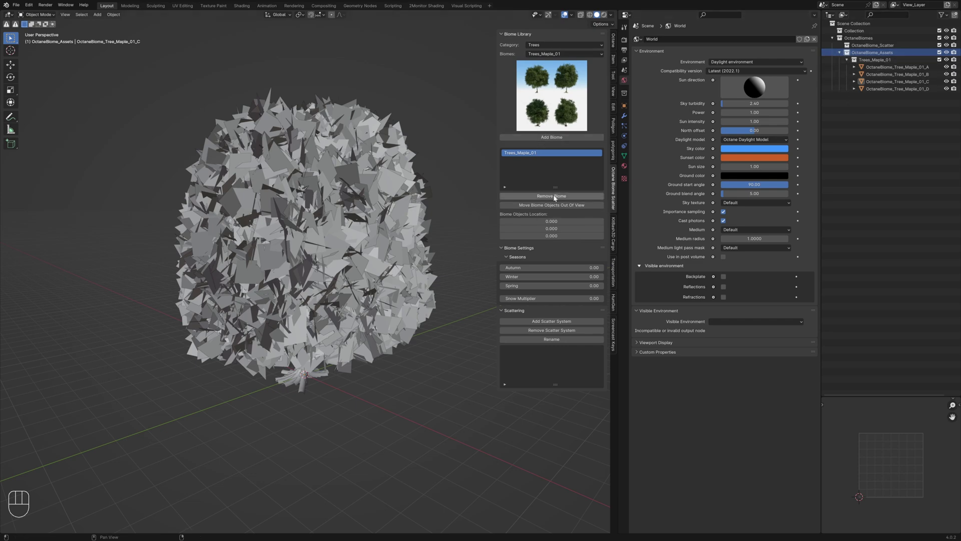
Remove the Trees_Maple_01 biome from the scene and add it again from the library.
left_click(537, 196)
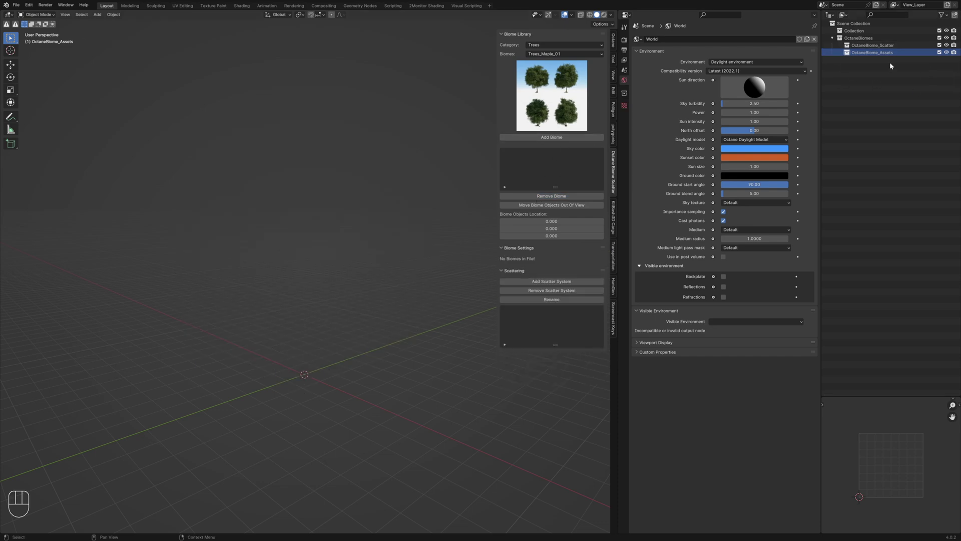
left_click(525, 137)
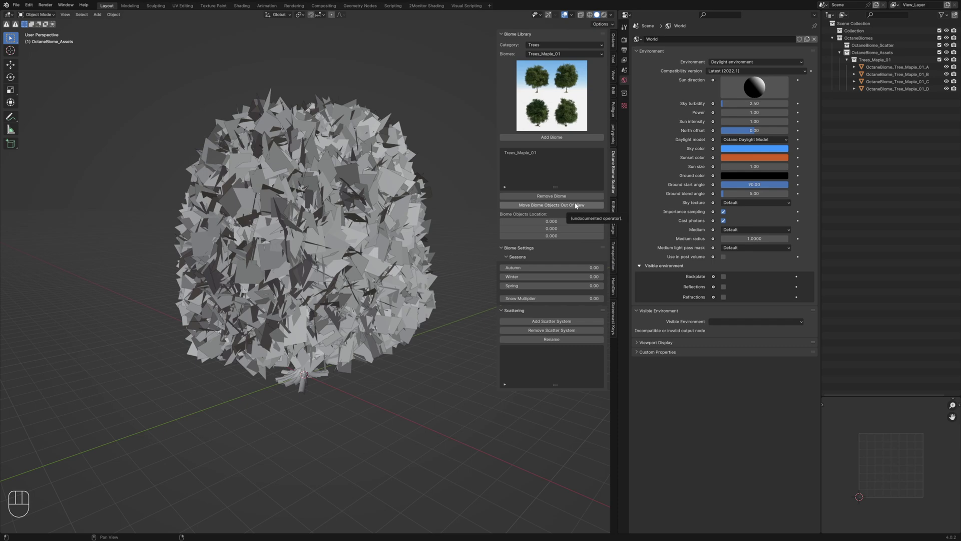
middle_click_drag(435, 231, 337, 289)
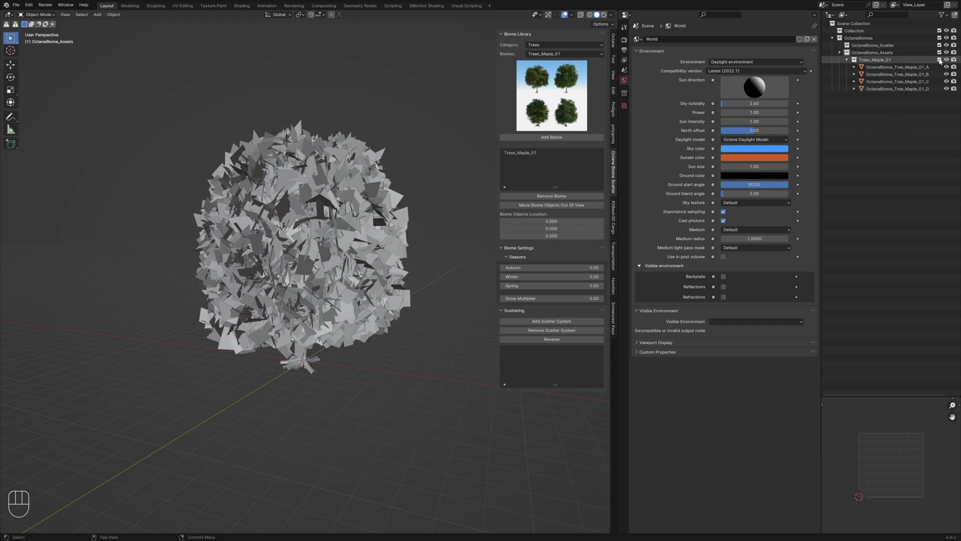
Exclude the Trees_Maple_01 collection from the view layer and include it again.
left_click(940, 59)
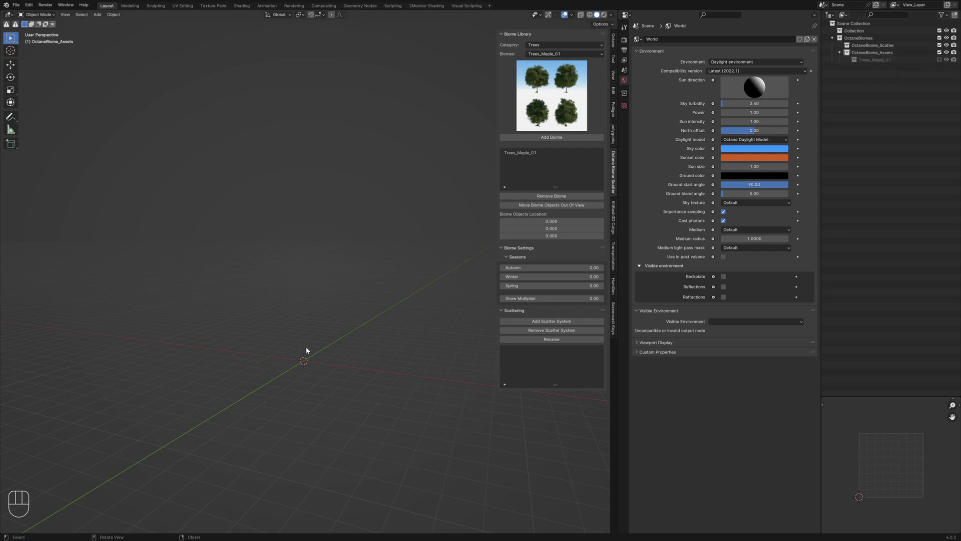
left_click(939, 59)
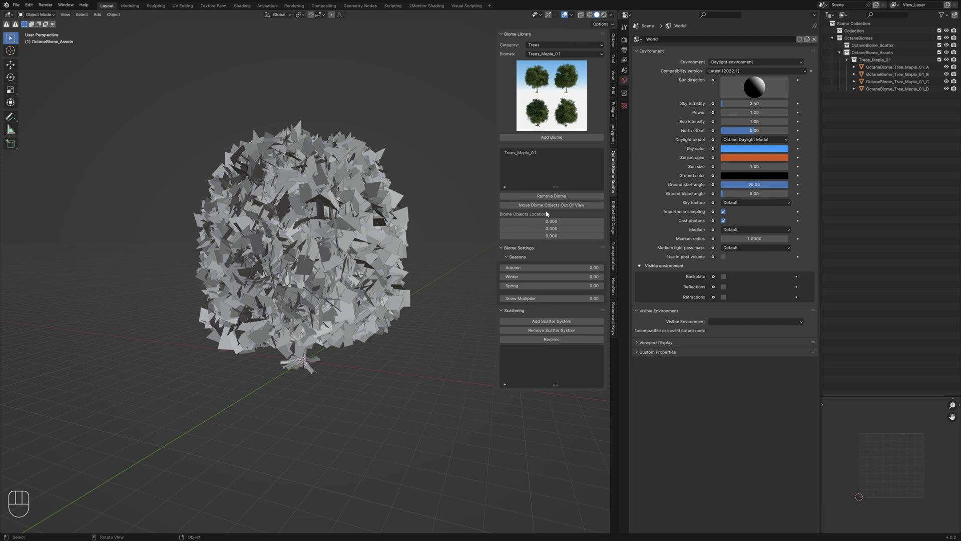
Set the biome objects' Z location to -50, move them out of view, and check their placement from the front.
left_click(551, 235)
type("-50")
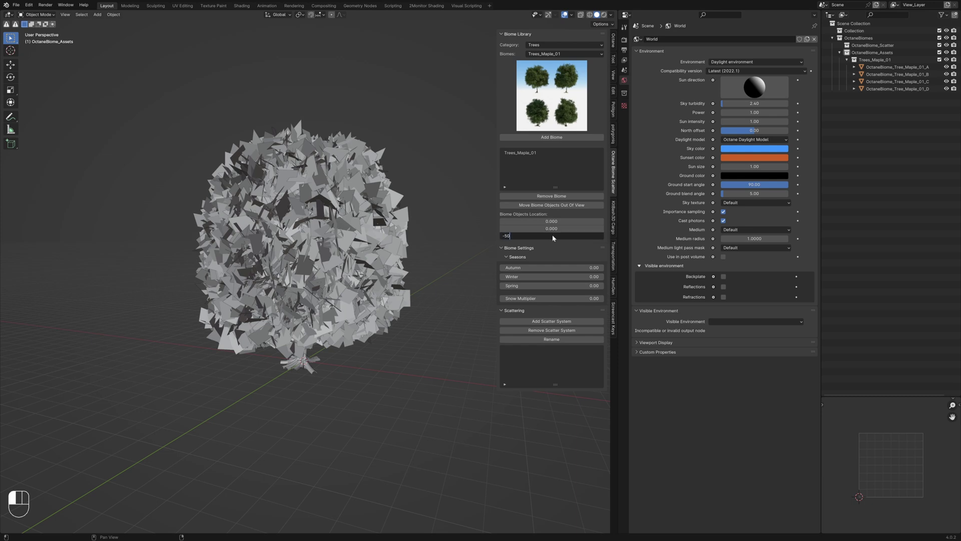
key("Return")
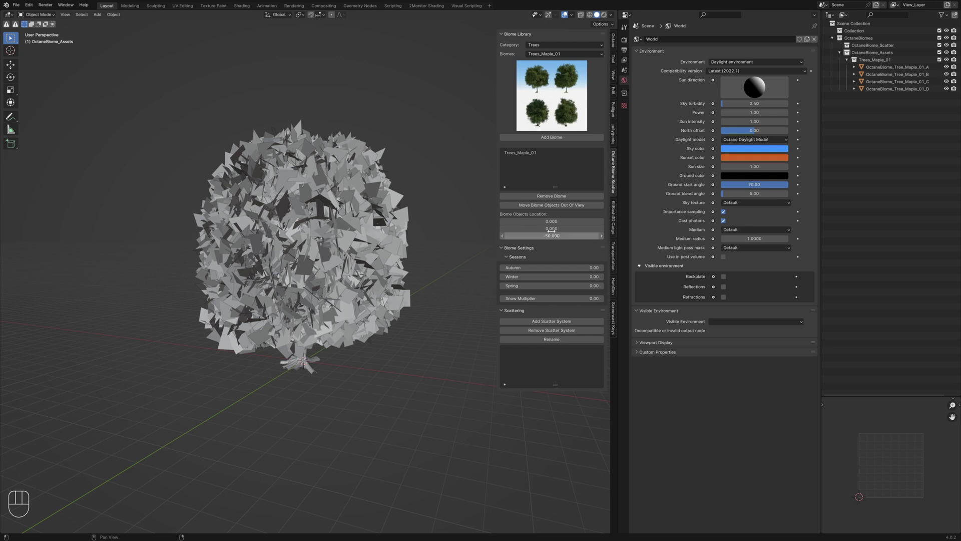
left_click(543, 205)
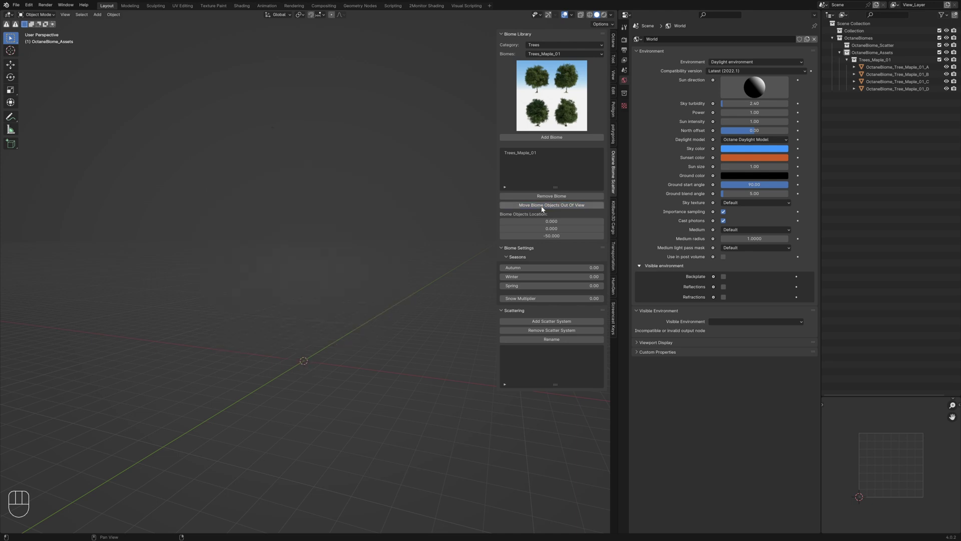
middle_click_drag(254, 324, 476, 225)
middle_click_drag(381, 280, 294, 375)
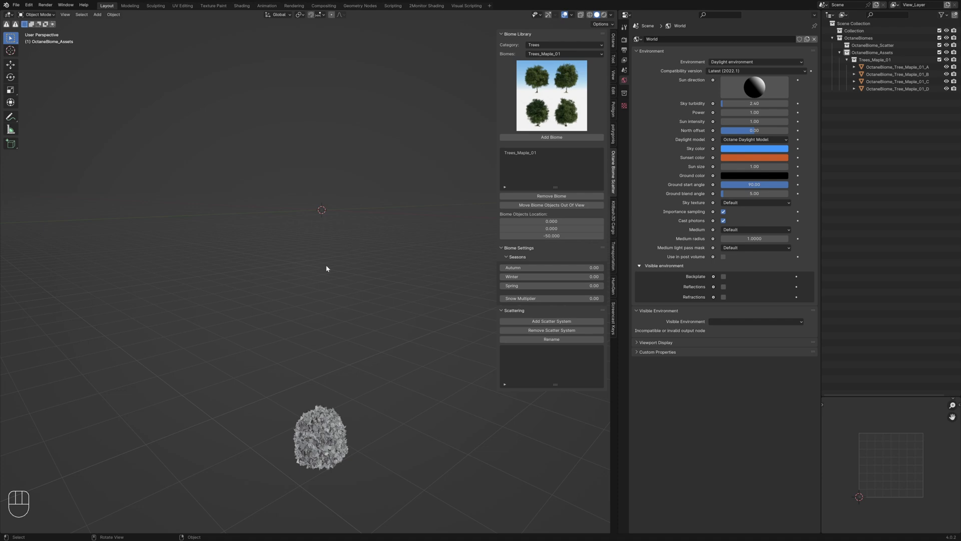
mouse_move(299, 326)
middle_mouse_down()
mouse_move(336, 320)
mouse_move(300, 332)
mouse_move(301, 317)
middle_mouse_up()
key("KP_1")
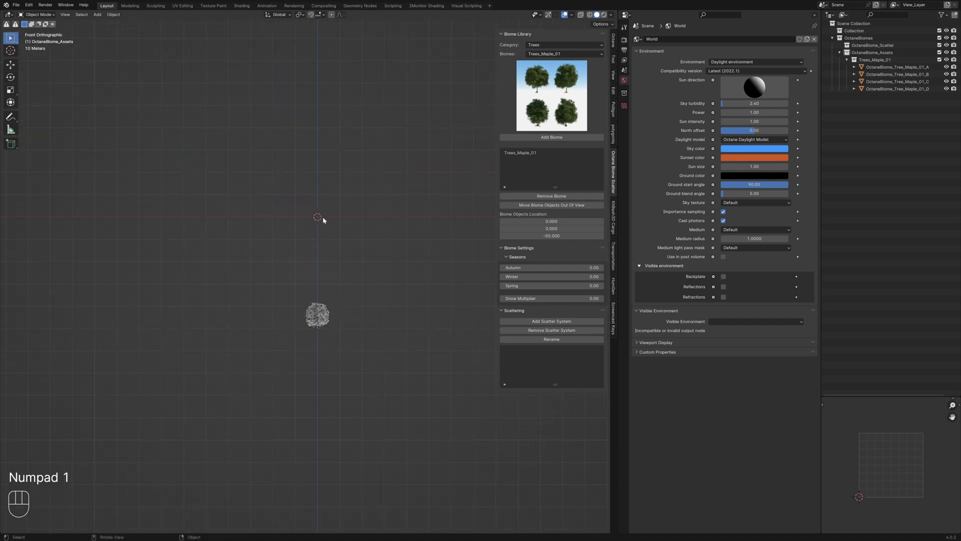
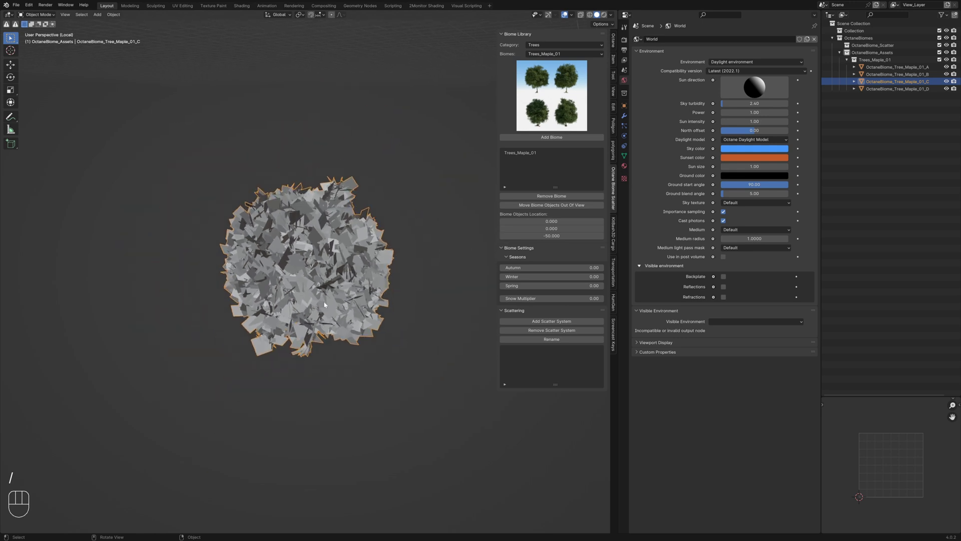
Show the isolated maple tree in rendered shading and clear its selection to inspect the foliage.
middle_click_drag(322, 365, 315, 316)
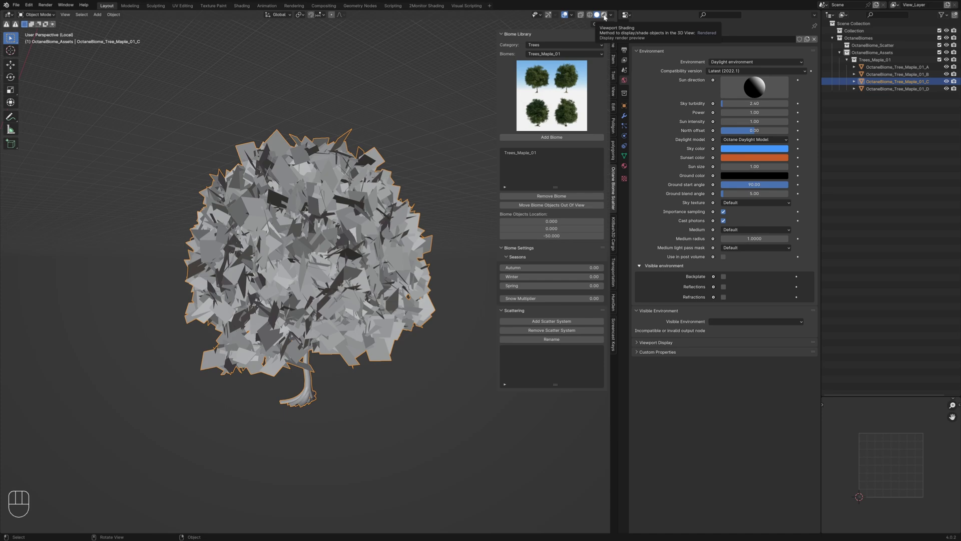
left_click(604, 14)
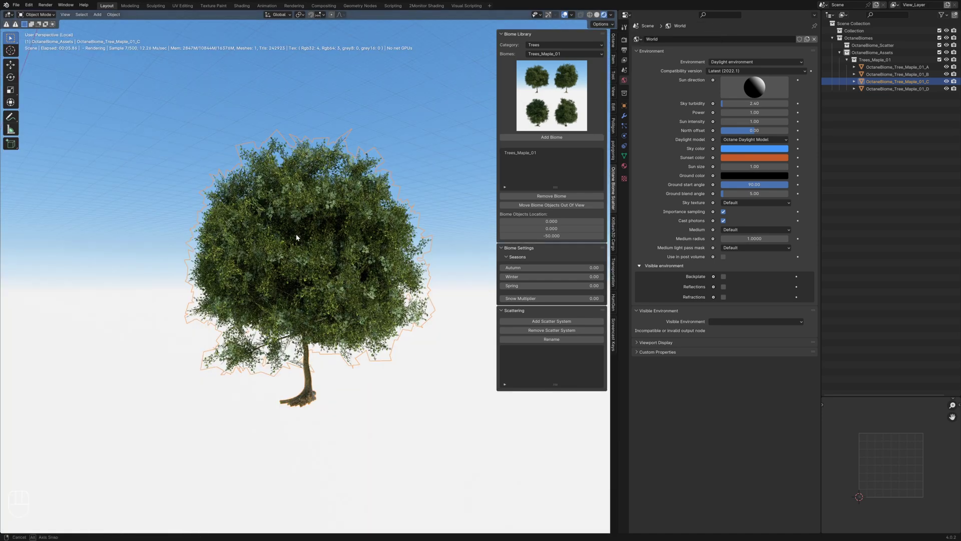
key("alt")
key("alt+a")
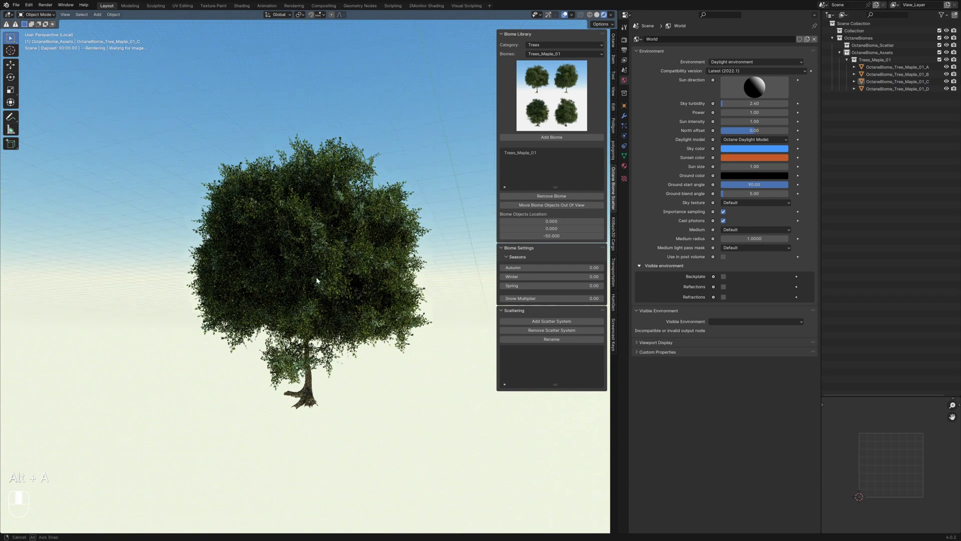
middle_click_drag(341, 288, 310, 277)
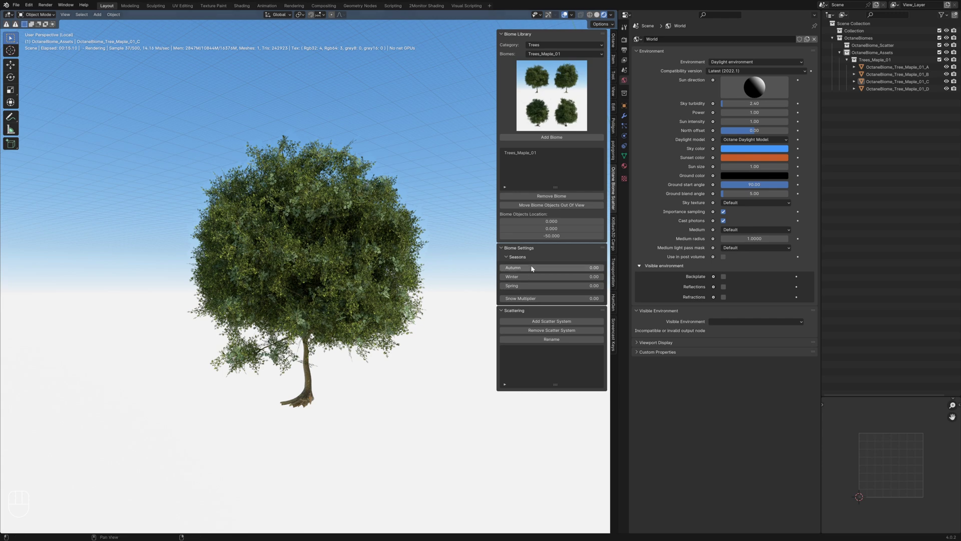
Set the biome's Autumn season value to 1 and inspect the rendered leaves up close.
left_click(551, 268)
type("1")
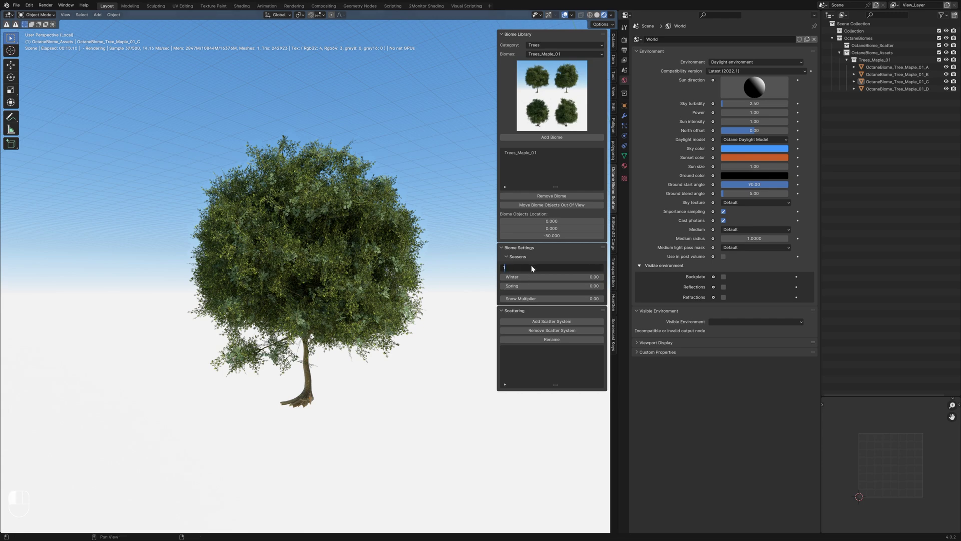
key("Return")
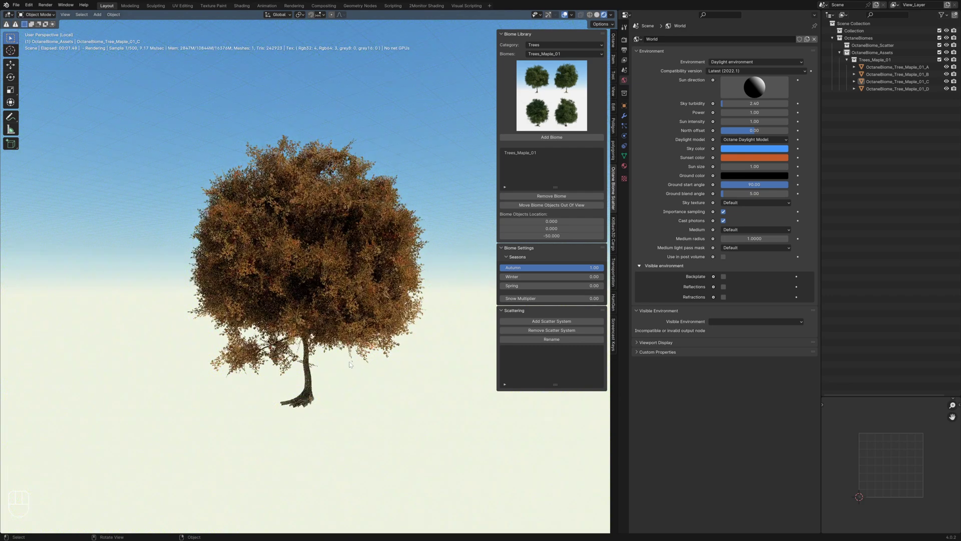
scroll(349, 364, "up", 4)
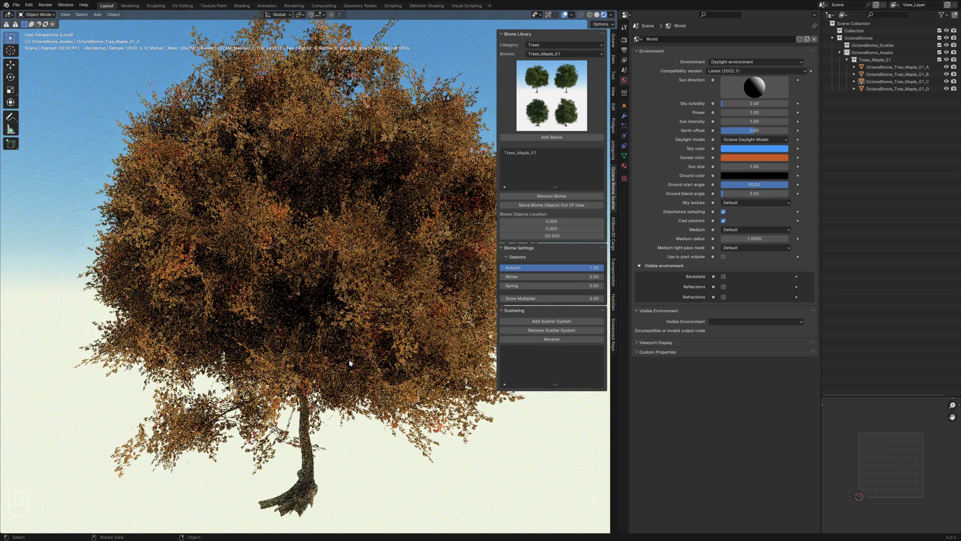
scroll(316, 273, "down", 2)
scroll(316, 274, "down", 2)
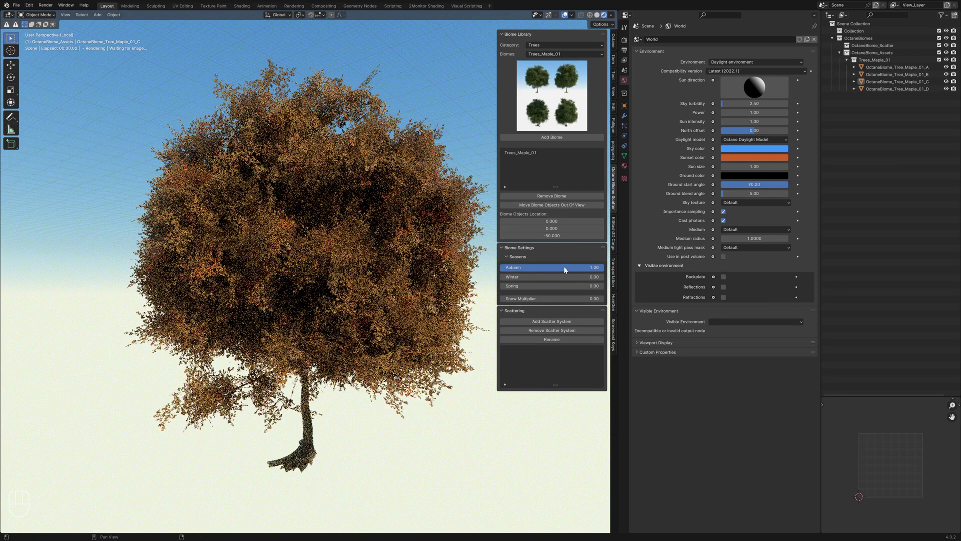
Set the biome's Winter season value to 1 and view the rendered tree from another angle.
left_click(557, 276)
type("1")
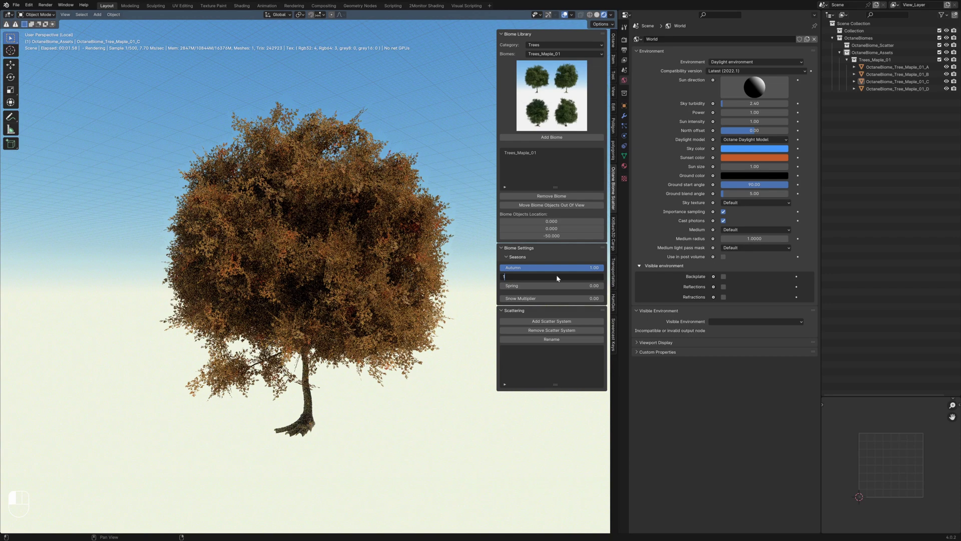
key("Return")
middle_click_drag(321, 280, 329, 362)
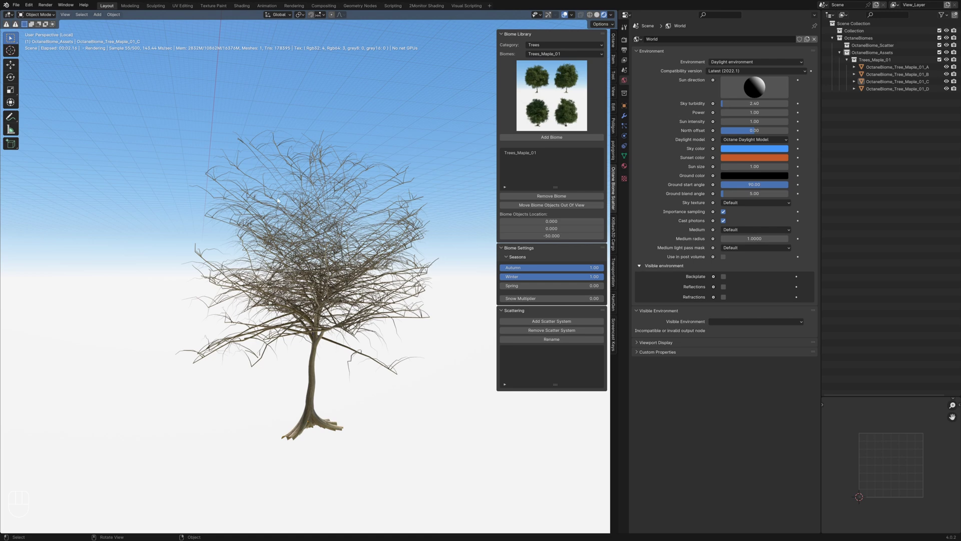
Reset the biome's Winter and Autumn season values to 0.
left_click(537, 276)
type("0")
key("Return")
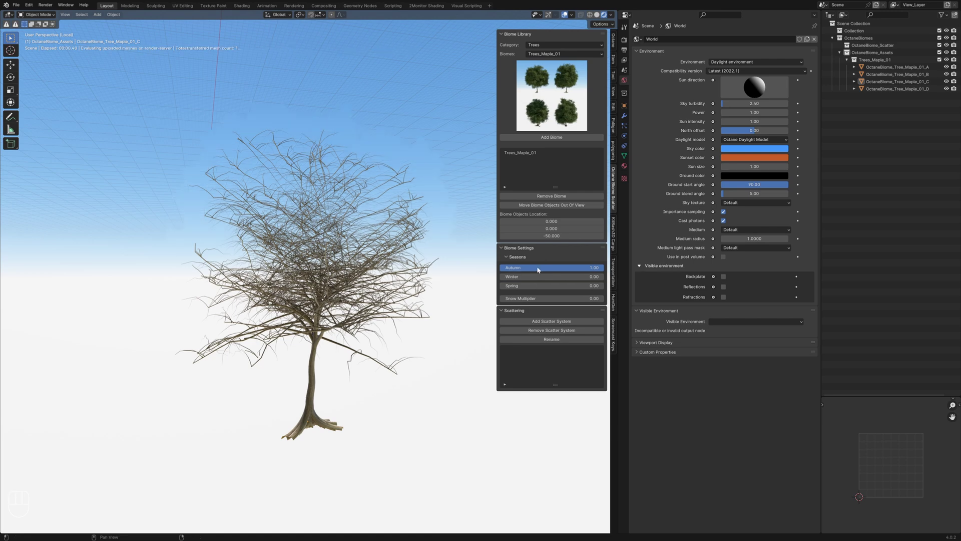
double_click(538, 268)
type("0")
key("Return")
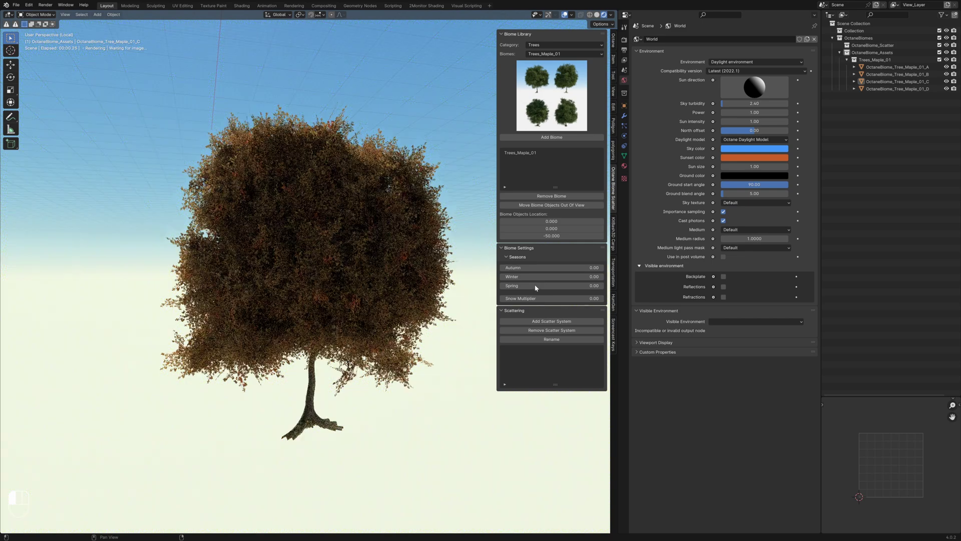
Set the biome's Spring season value to 1 and view the rendered tree from another side.
left_click(536, 285)
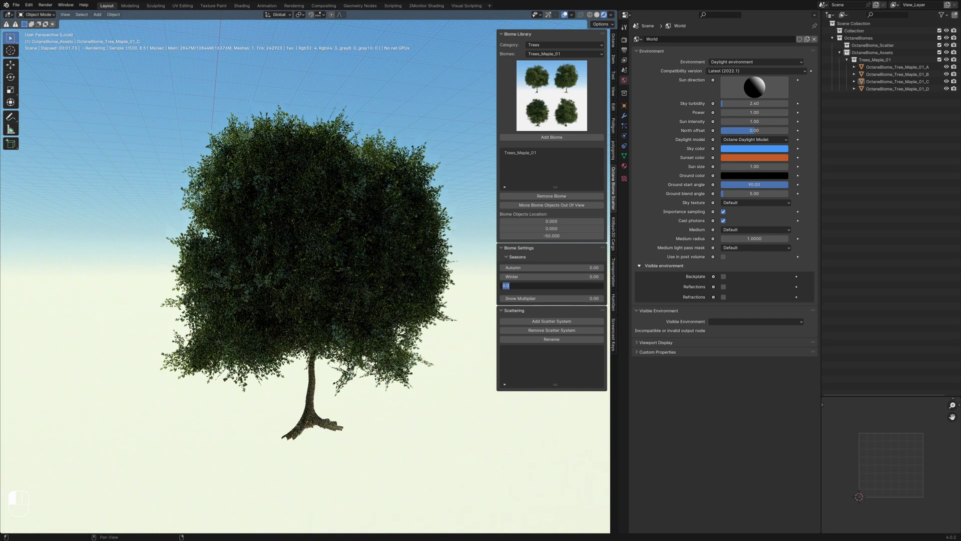
type("1")
key("Return")
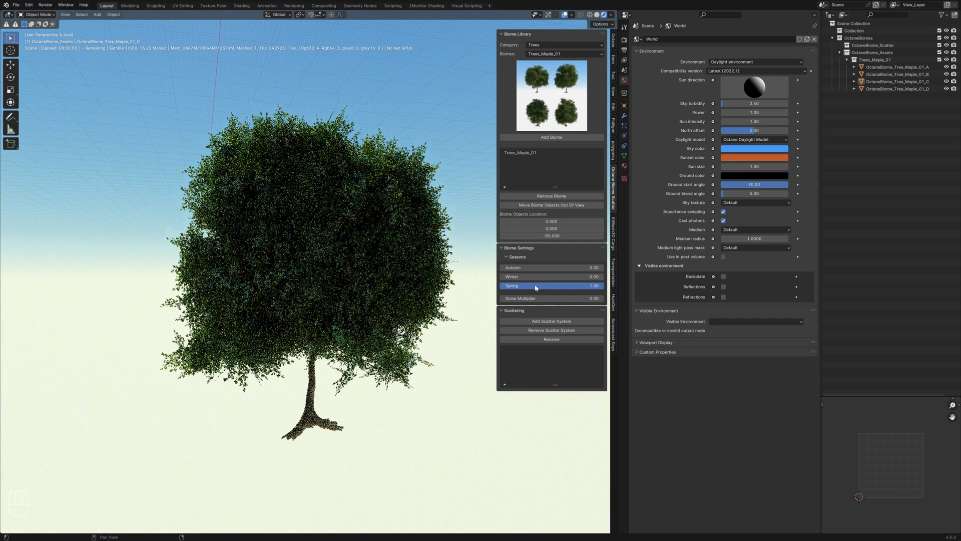
middle_click_drag(391, 290, 293, 285)
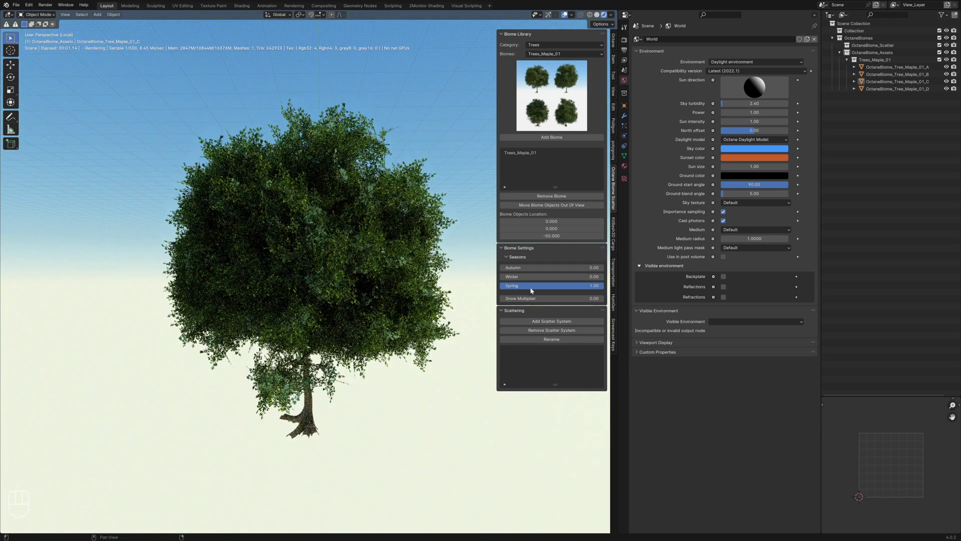
Reset the Spring season value to 0 and set the Snow Multiplier to 1.
double_click(531, 285)
type("0")
key("Return")
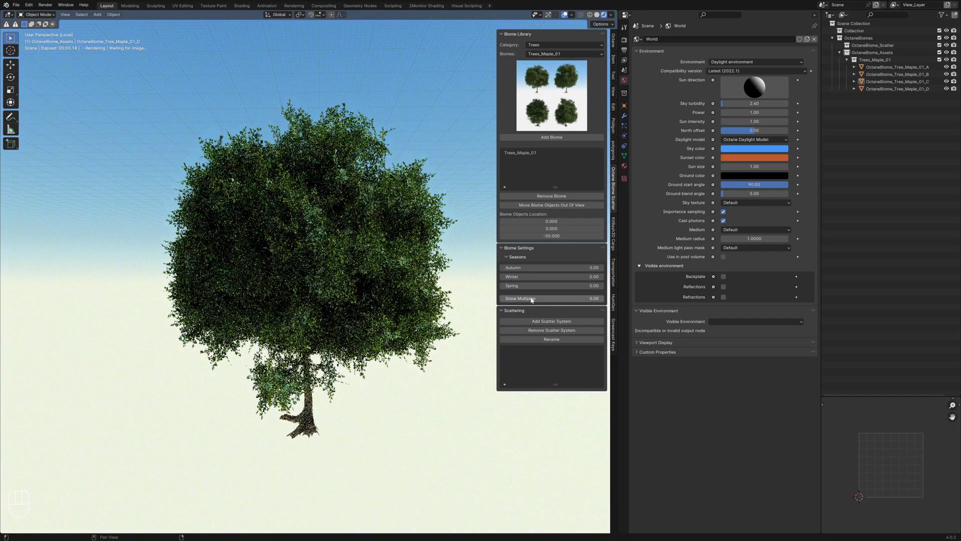
double_click(532, 299)
type("1")
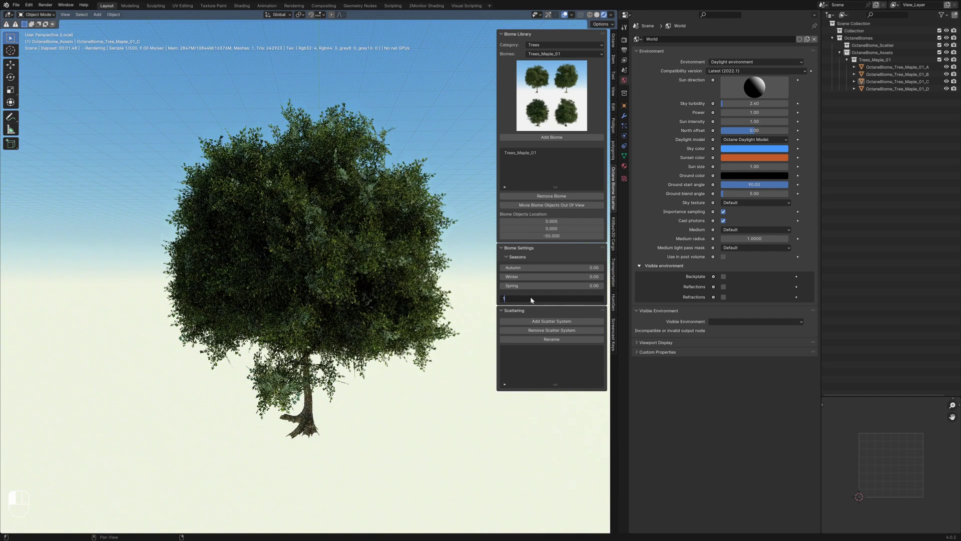
key("Return")
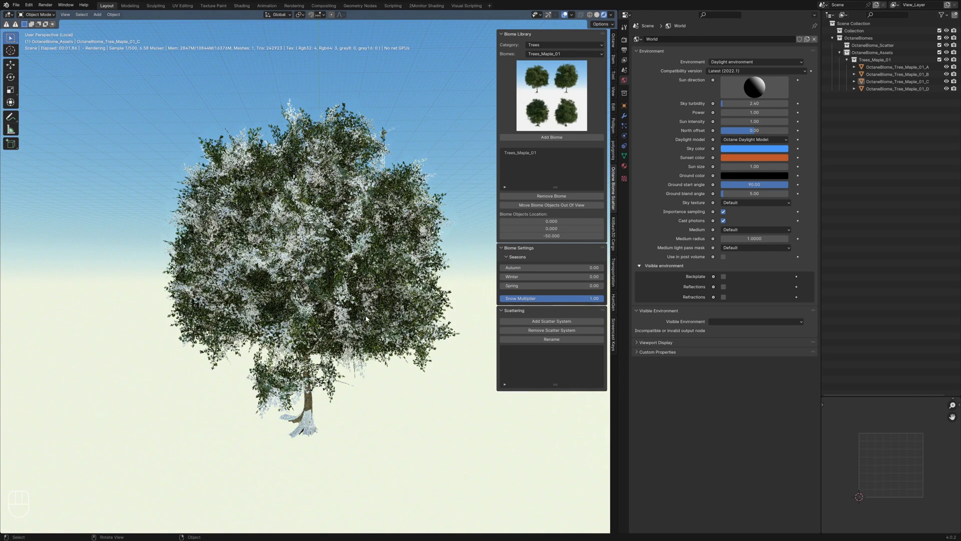
middle_click_drag(293, 322, 332, 323)
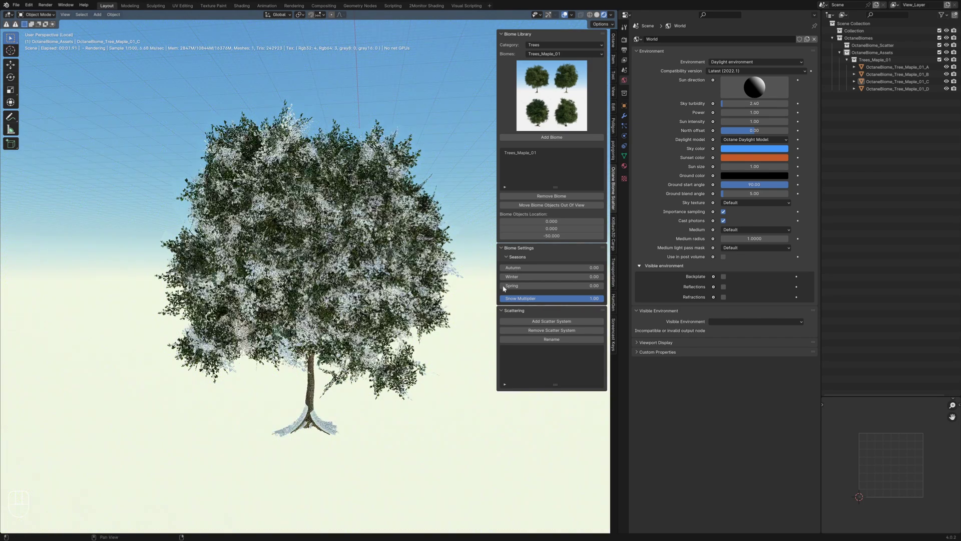
Reset the biome's Snow Multiplier to 0.
left_click(565, 299)
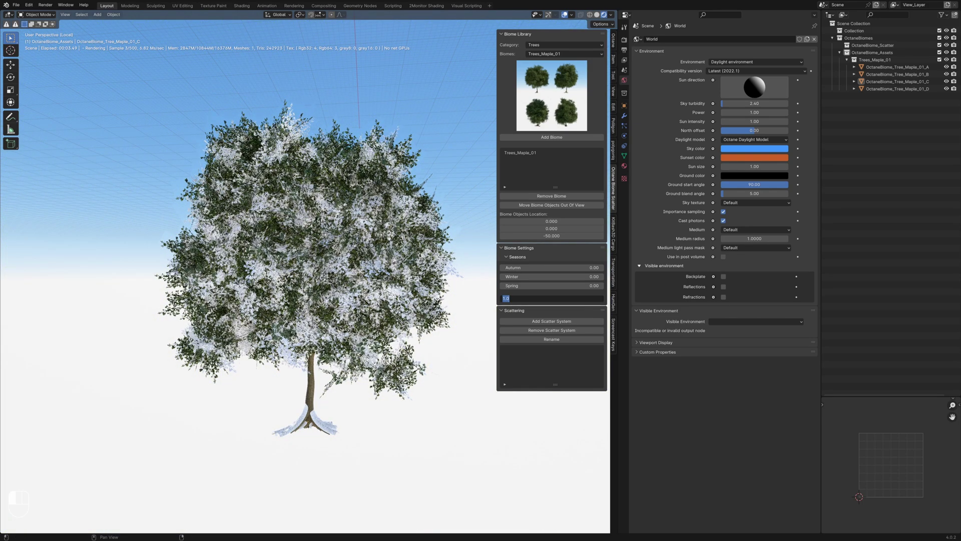
type("0")
key("Return")
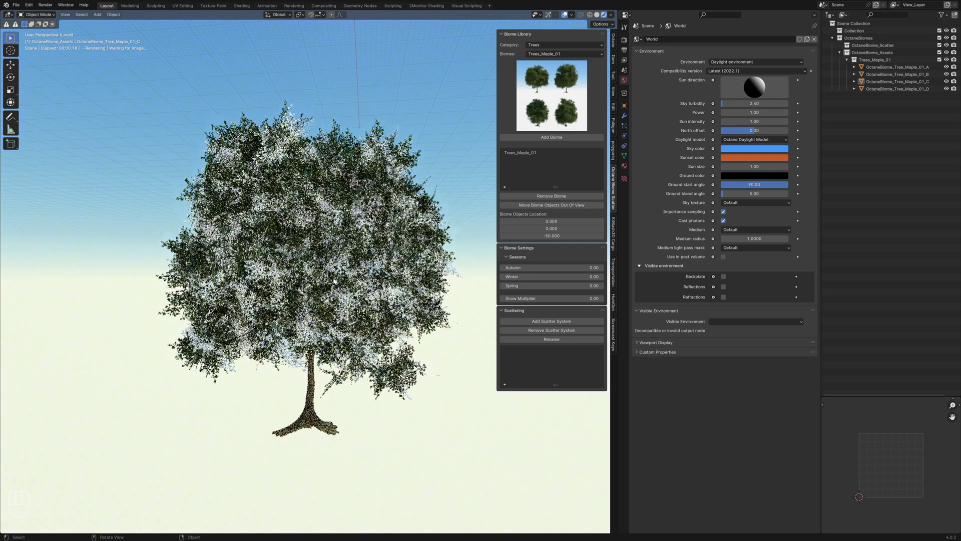
Return the viewport to solid shading and leave local view to show the whole scene.
left_click(600, 15)
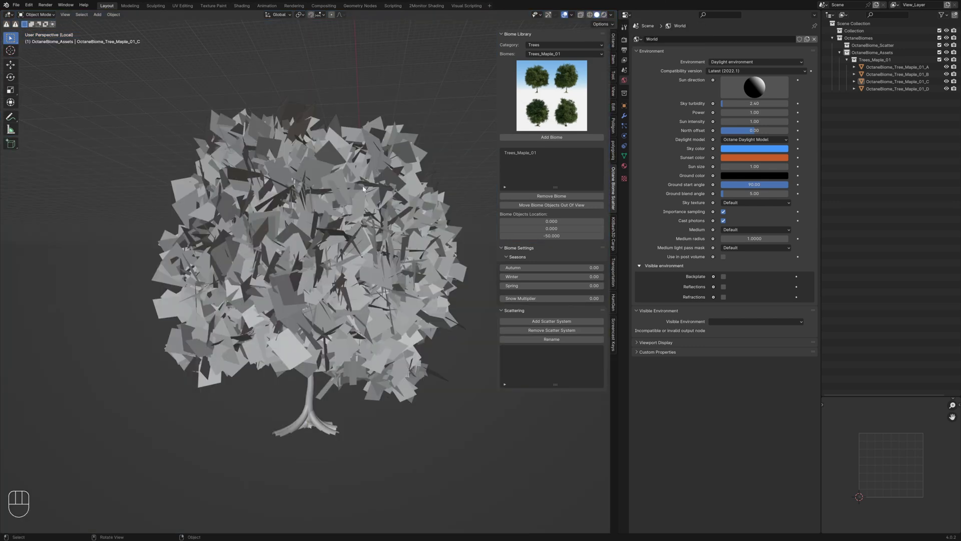
key("slash")
middle_click_drag(363, 189, 330, 232)
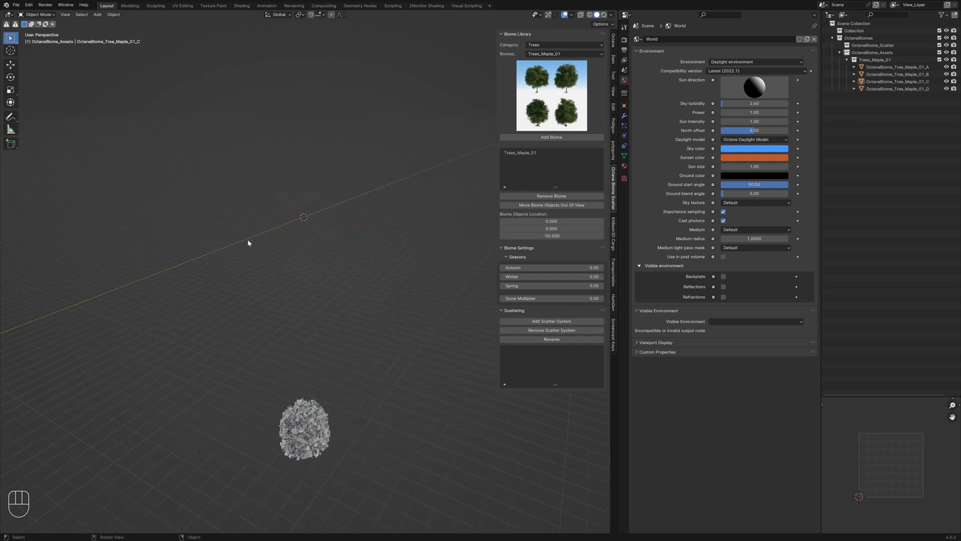
Make the default Collection active and add a mesh plane to it at the world origin.
key("shift+a")
mouse_move(286, 240)
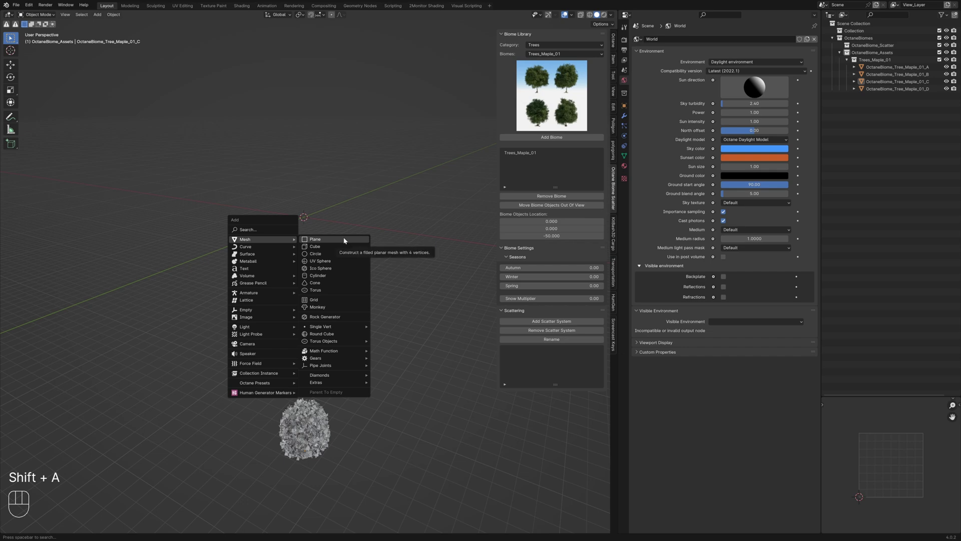
left_click(855, 31)
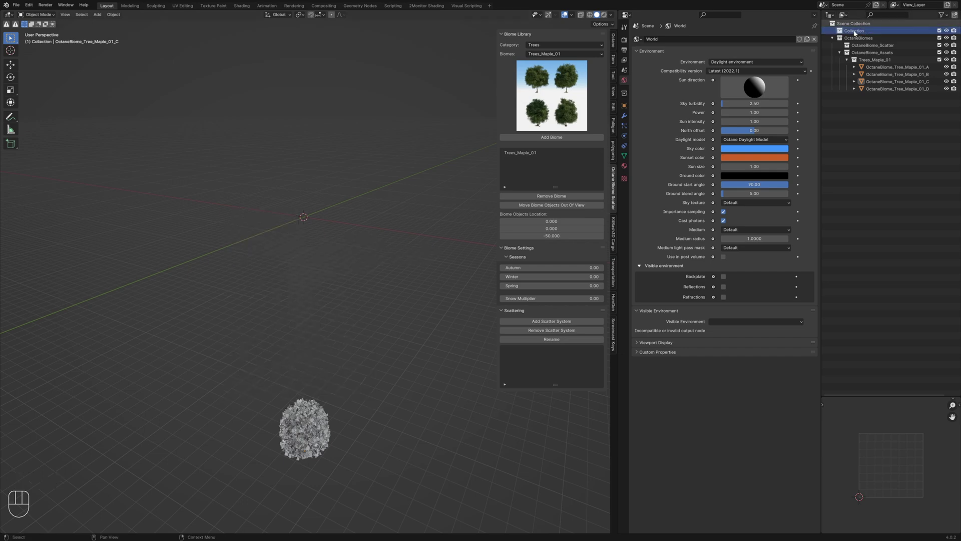
key("shift+a")
mouse_move(275, 180)
left_click(313, 181)
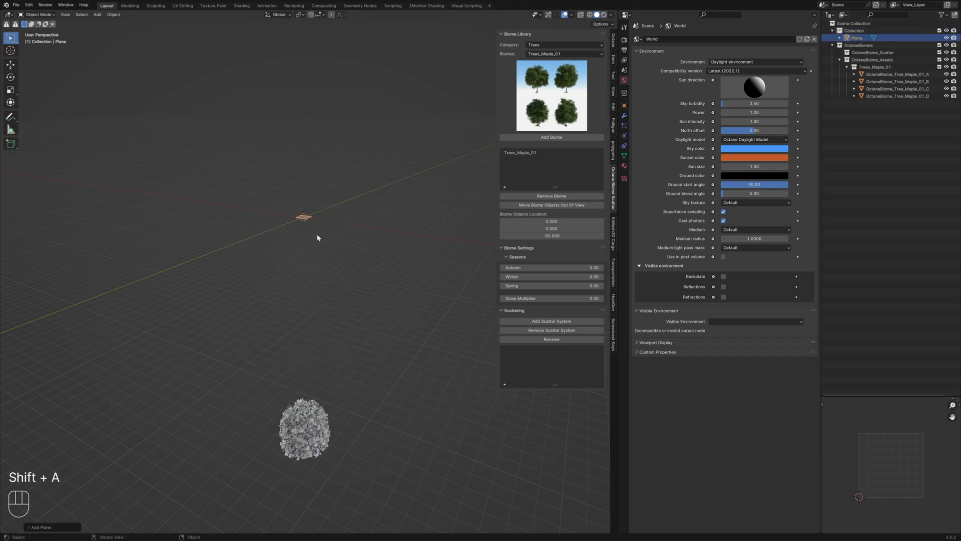
Scale the plane's mesh by a factor of 10 in Edit Mode and return to Object Mode.
key("Tab")
key("s")
key("KP_1")
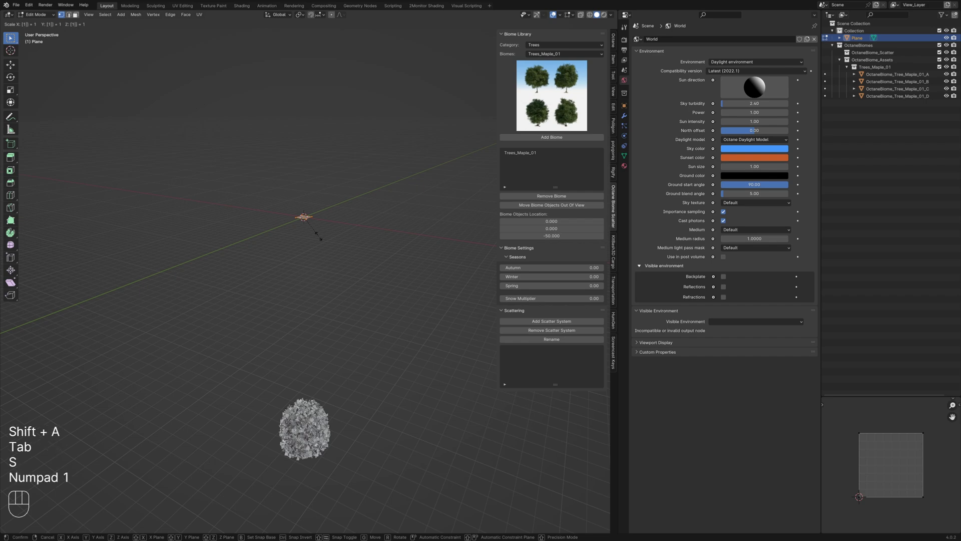
key("KP_0")
key("Return")
scroll(299, 189, "up", 3)
middle_click_drag(299, 189, 272, 339)
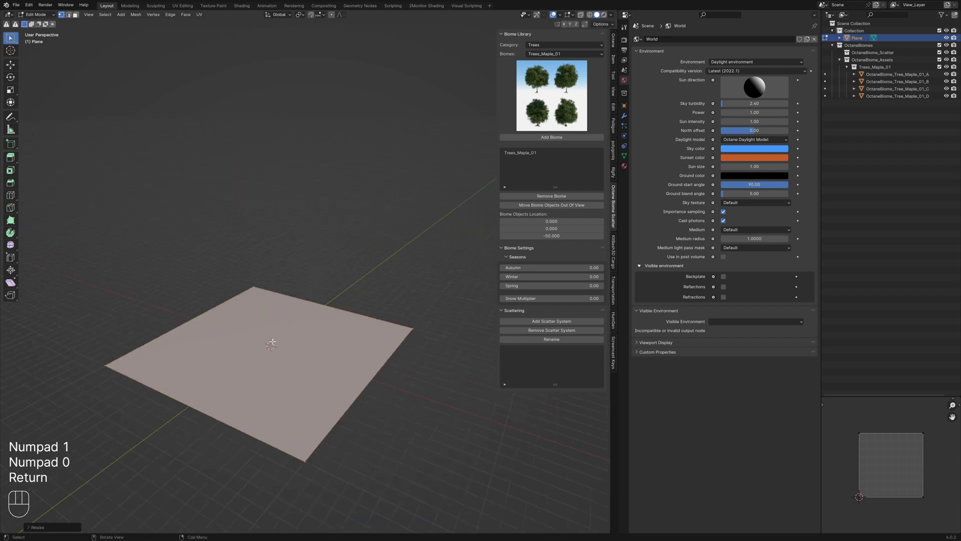
key("t")
key("Tab")
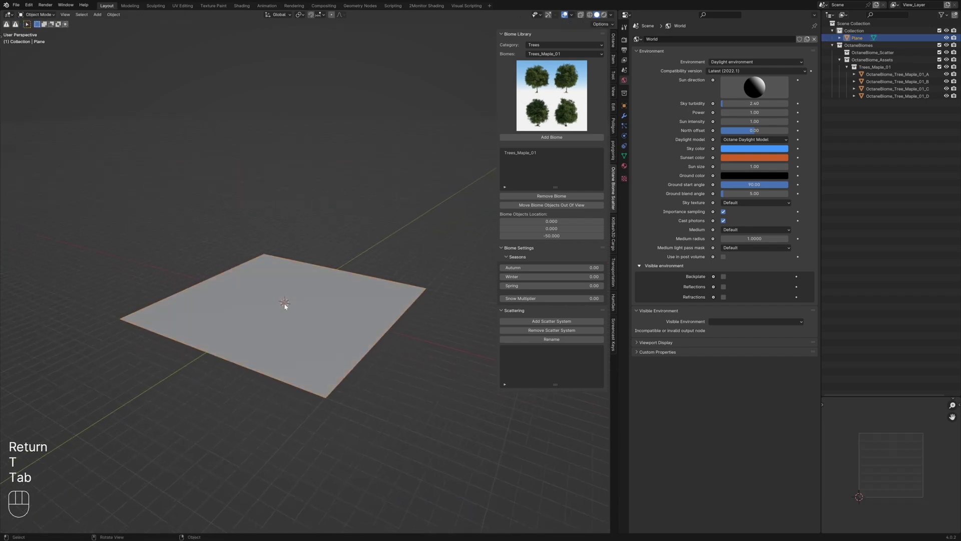
Add a scatter system and rename it 00.OctaneBiomeScatter_MapleTrees.
left_click(545, 322)
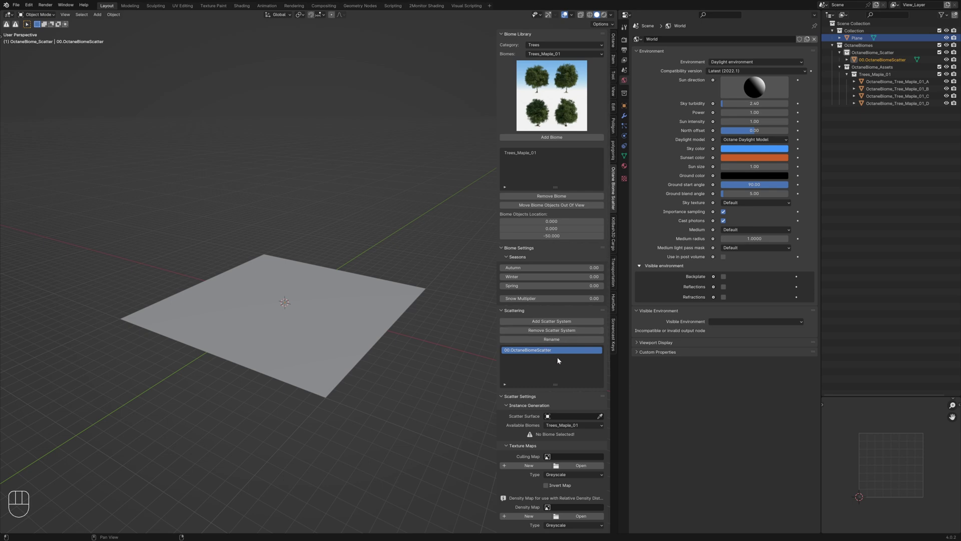
left_click(551, 339)
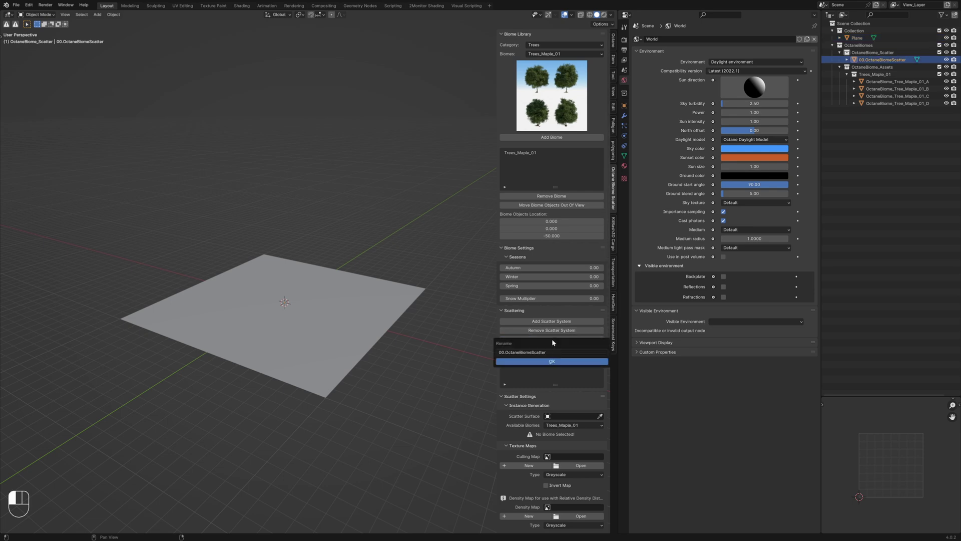
type("_MapleTrees")
key("Return")
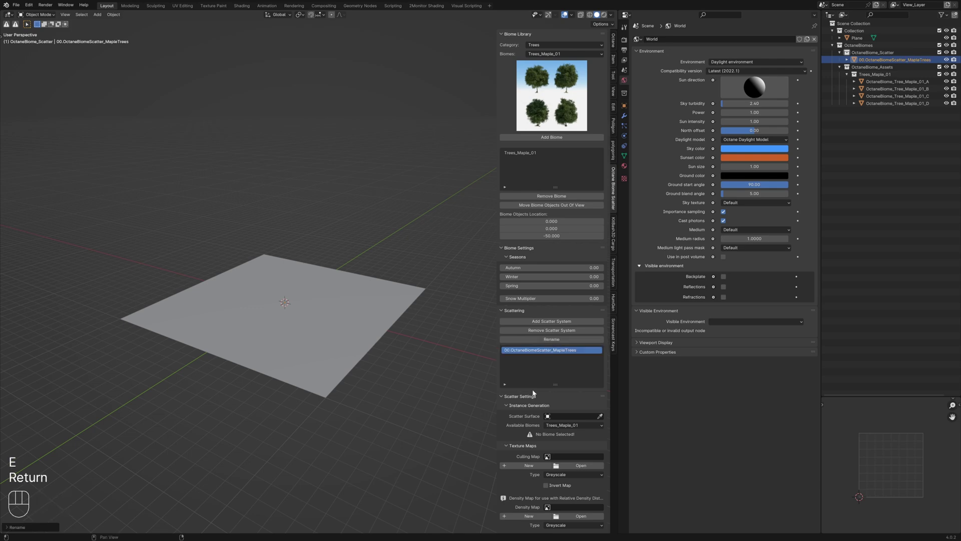
Assign the plane as the scatter surface of the maple tree scatter system.
scroll(533, 394, "down", 8)
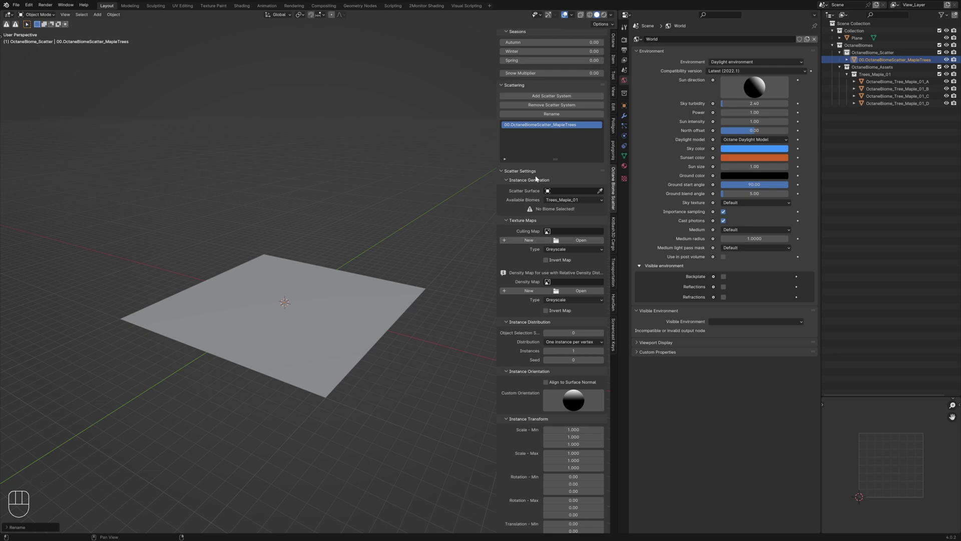
scroll(531, 381, "down", 1)
scroll(534, 366, "up", 3)
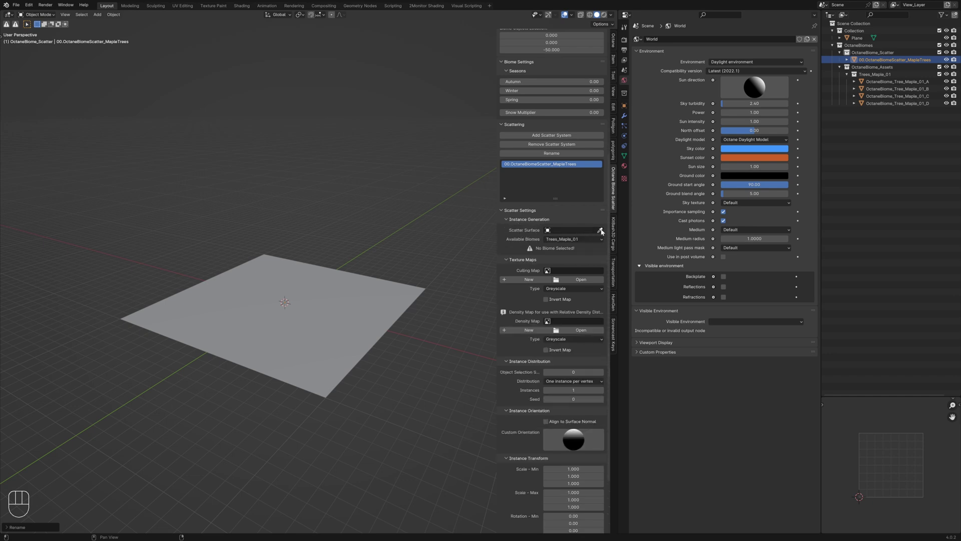
left_click(601, 231)
left_click(321, 275)
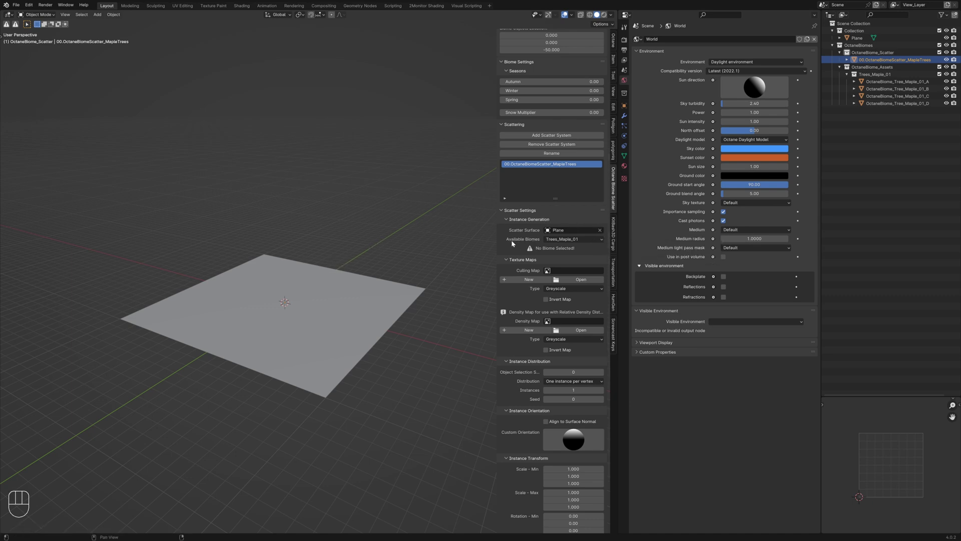
Add the GrassPatches_04 biome from the GrassPatches category of the biome library.
left_click(598, 240)
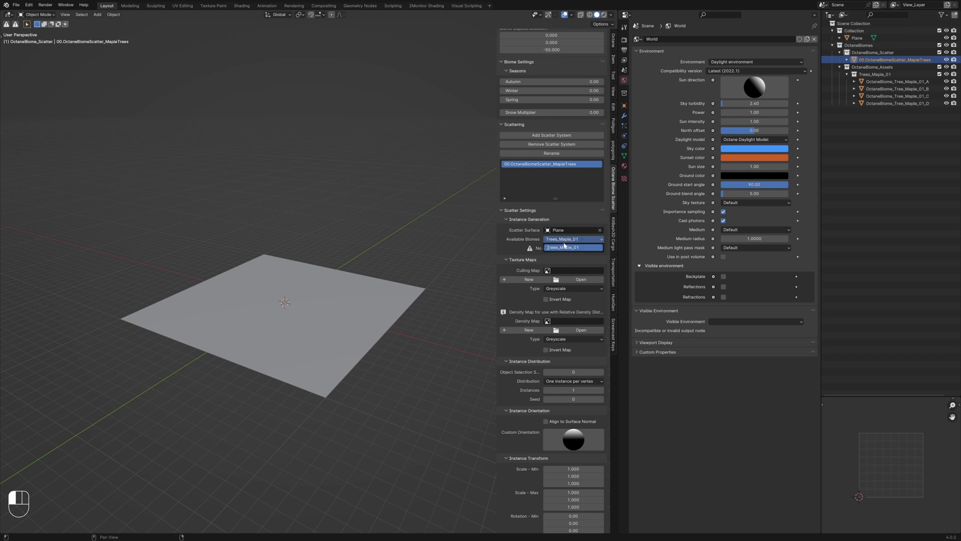
scroll(526, 93, "up", 6)
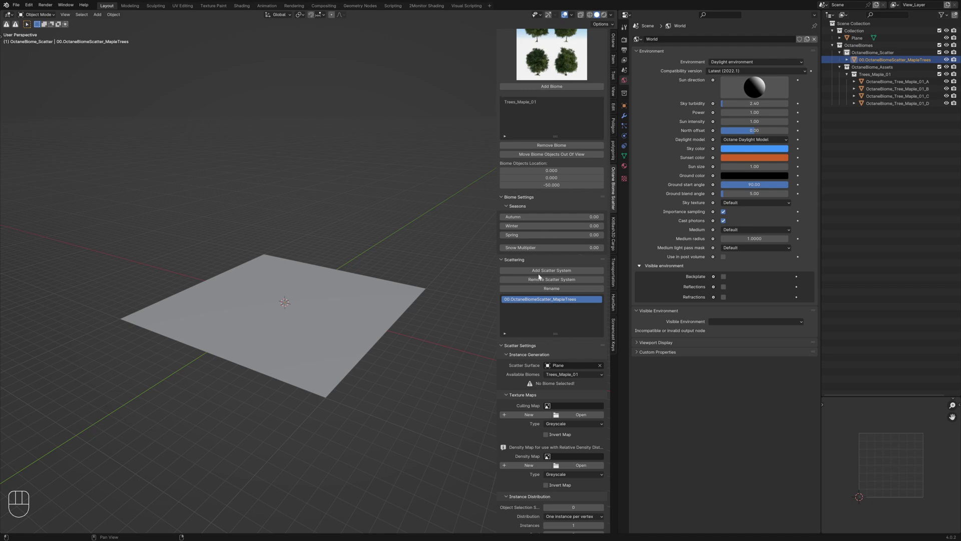
scroll(550, 80, "up", 2)
left_click(561, 45)
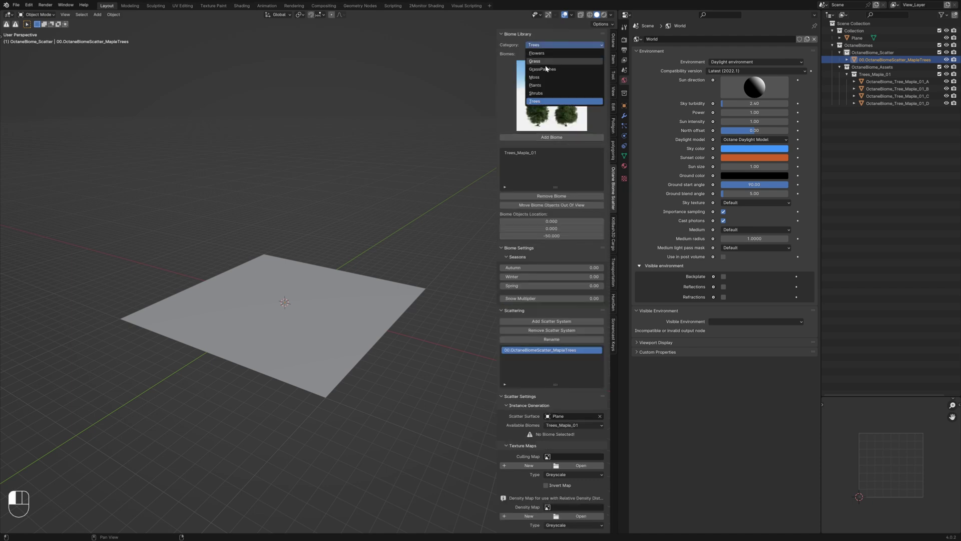
left_click(546, 73)
left_click(548, 54)
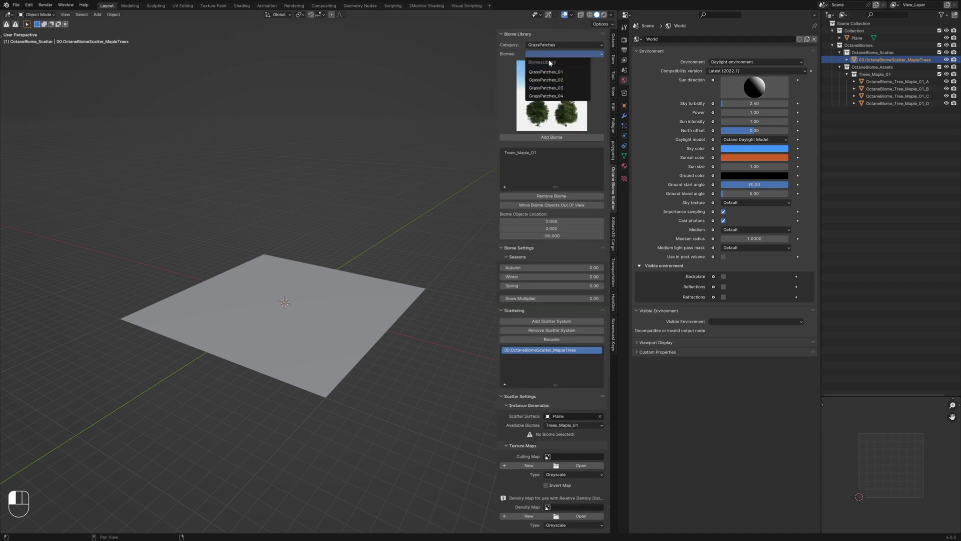
left_click(553, 83)
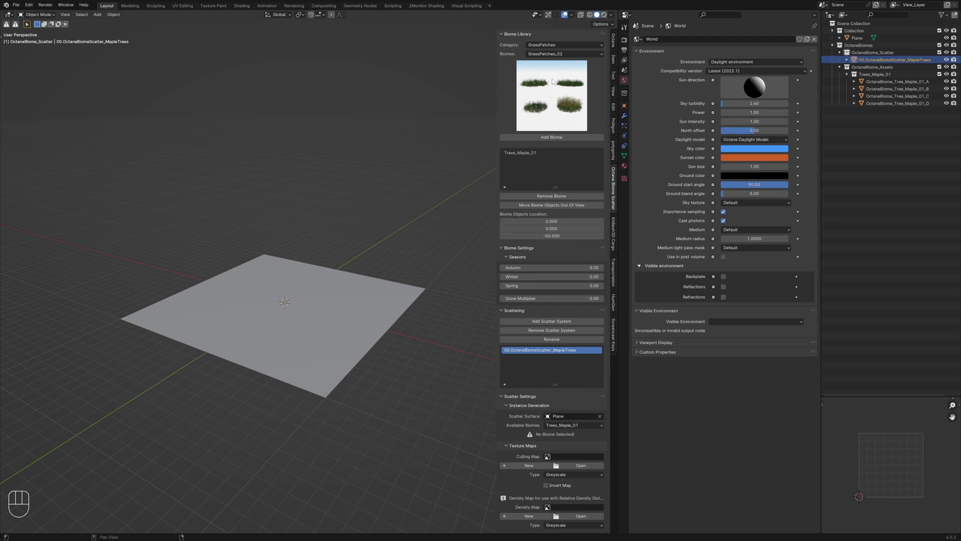
left_click(555, 54)
left_click(555, 86)
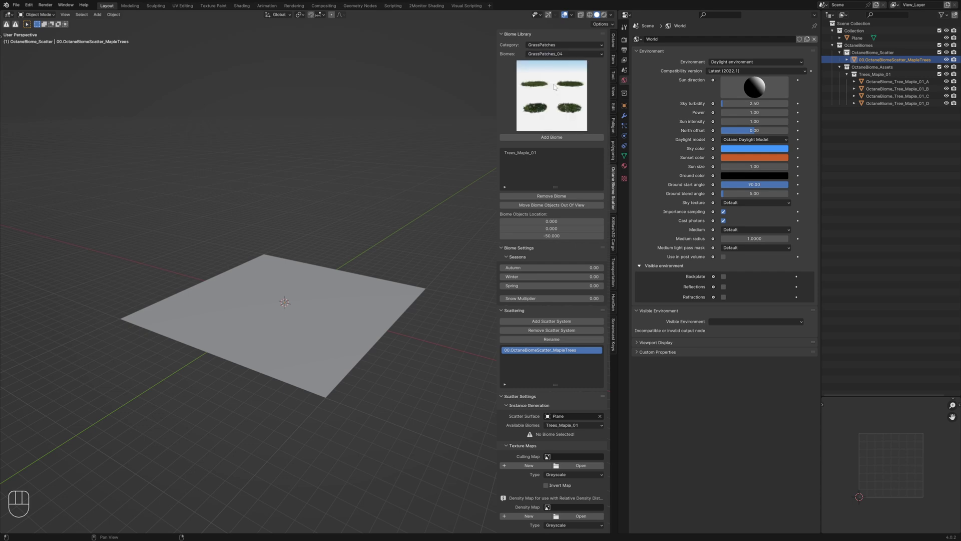
left_click(555, 138)
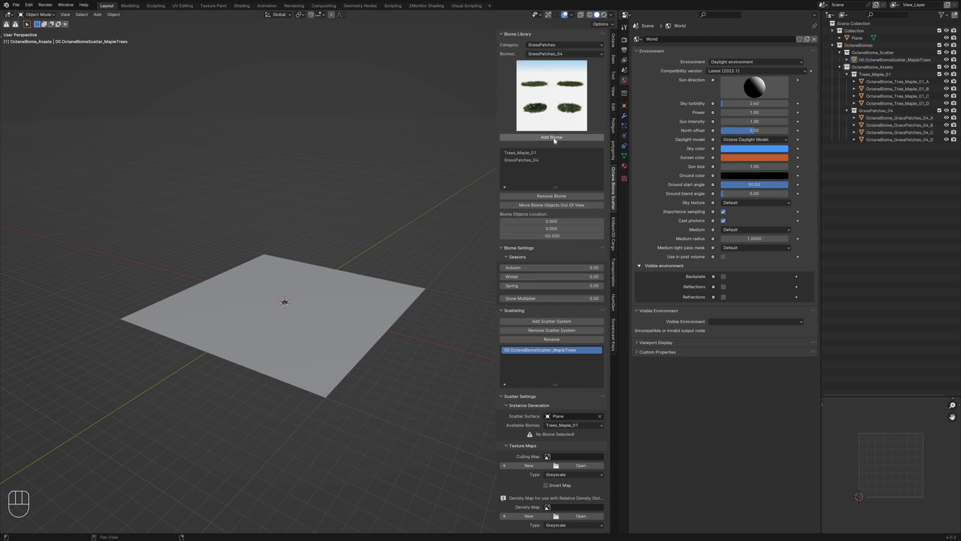
Move the newly added grass patch biome objects out of view.
scroll(285, 308, "up", 5)
middle_click_drag(190, 415, 223, 343)
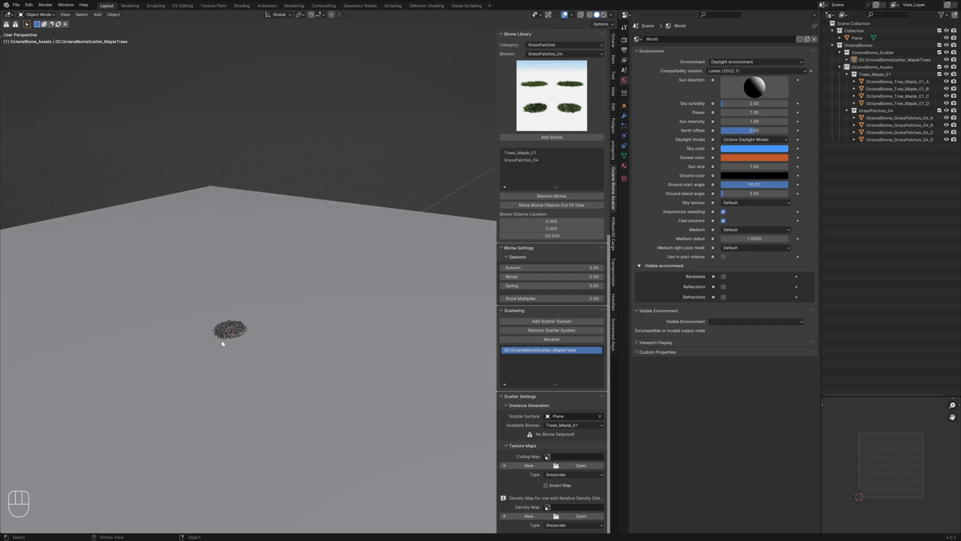
left_click(576, 205)
scroll(305, 375, "down", 5)
middle_click_drag(313, 368, 308, 252)
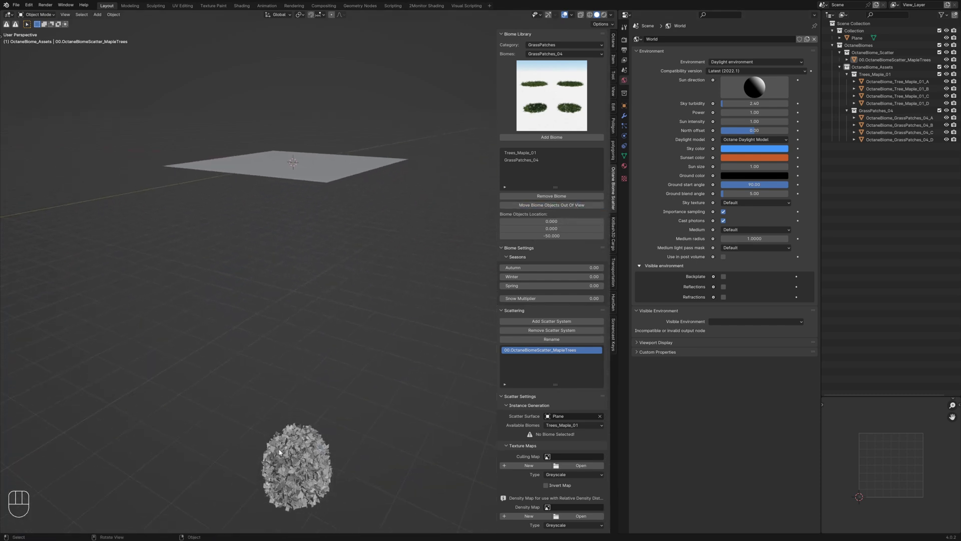
Locate OctaneBiome_GrassPatches_04_A among the moved biome objects, and bring the selected plane back into view.
left_click(898, 118)
key("KP_Decimal")
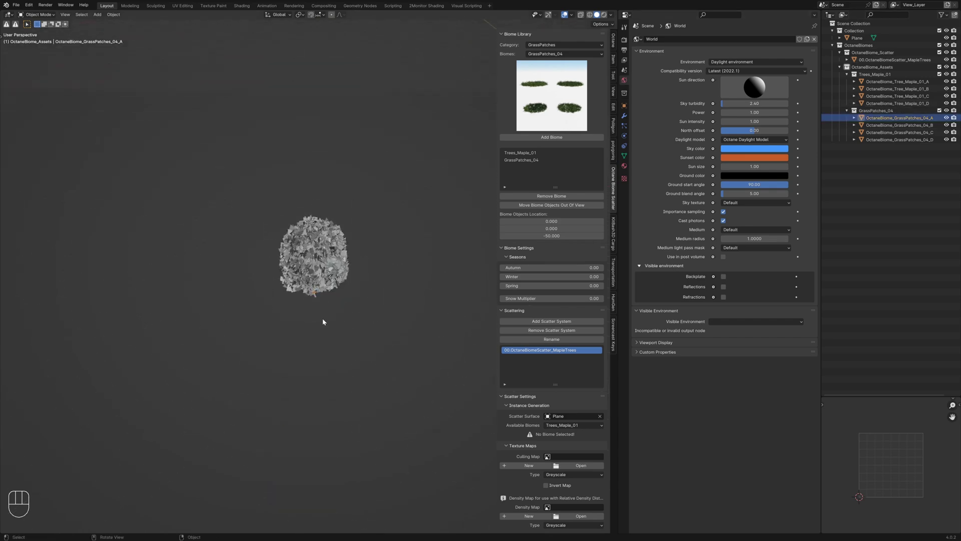
key("KP_Decimal")
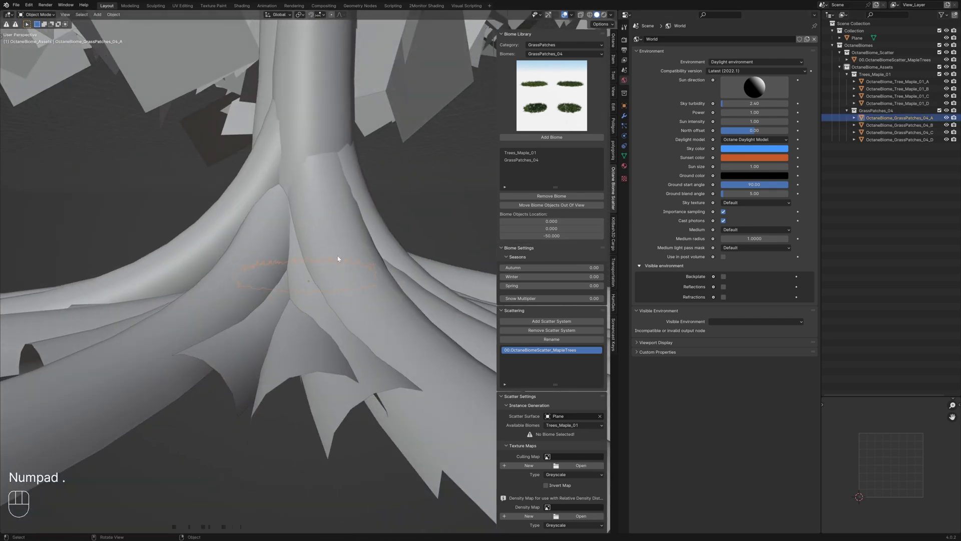
scroll(339, 259, "down", 10)
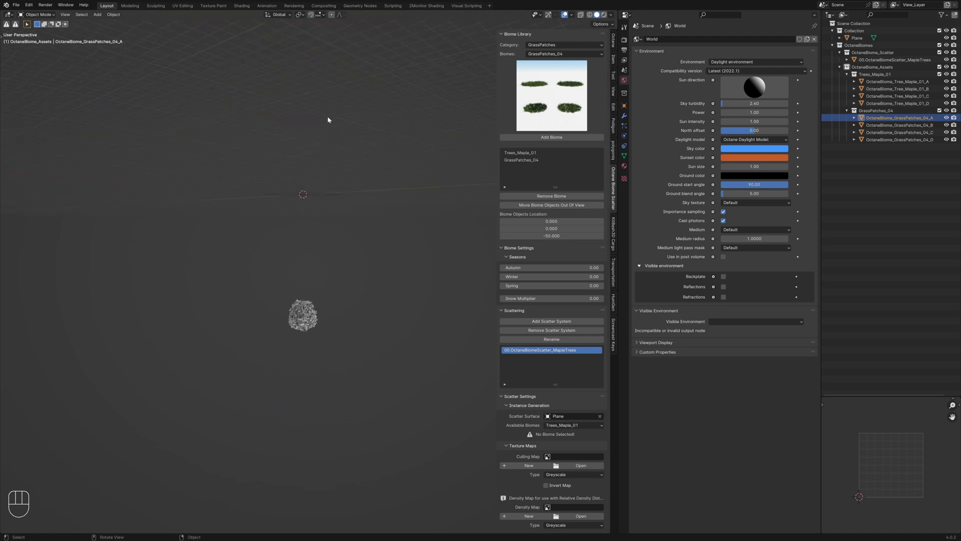
scroll(302, 294, "down", 2)
left_click(313, 288)
scroll(351, 315, "up", 4)
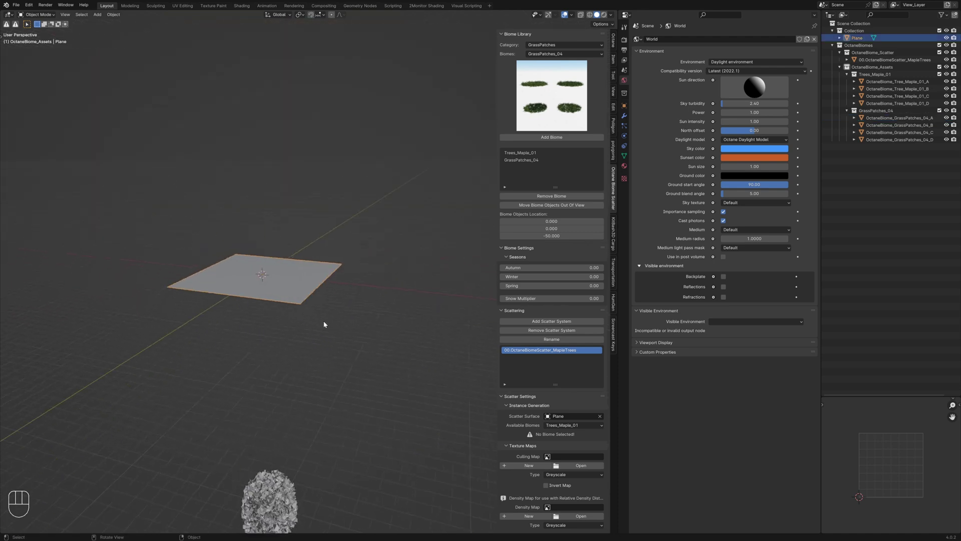
scroll(328, 321, "up", 4)
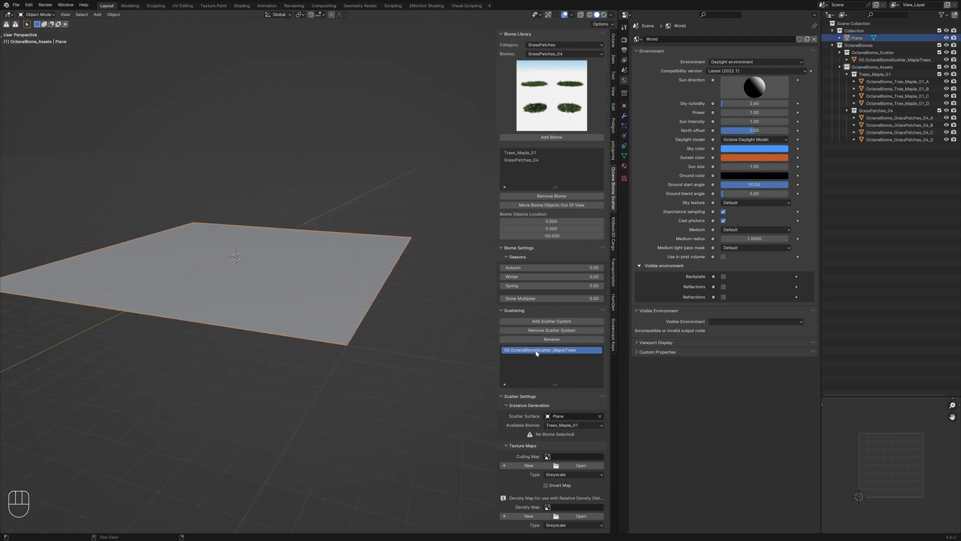
Assign the Trees_Maple_01 biome to the scatter system and widen the area showing its scatter settings.
left_click(561, 426)
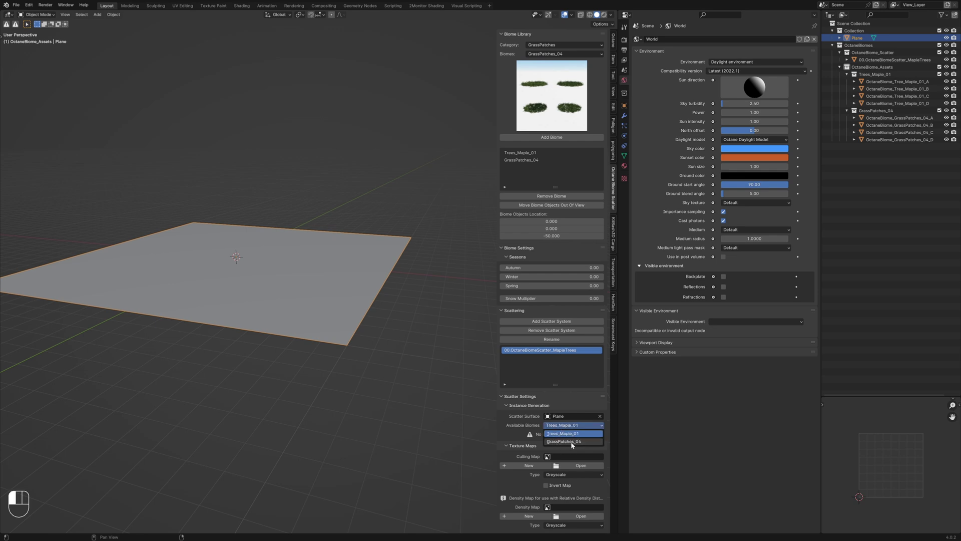
left_click(565, 434)
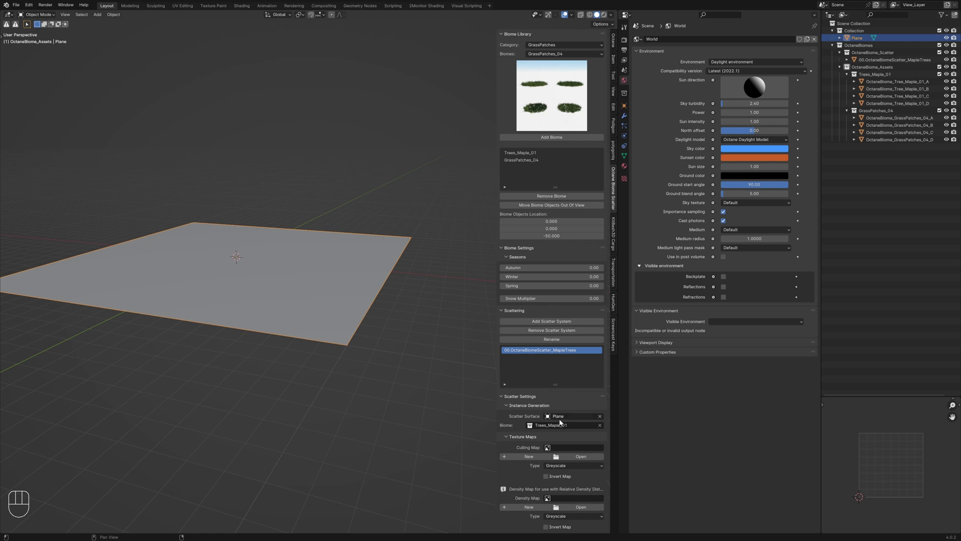
scroll(554, 429, "down", 6)
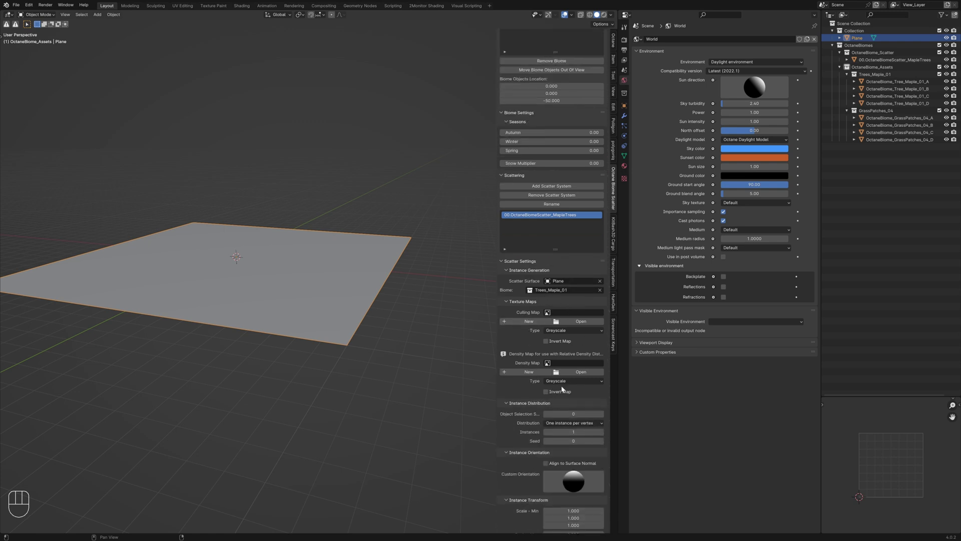
scroll(539, 372, "down", 2)
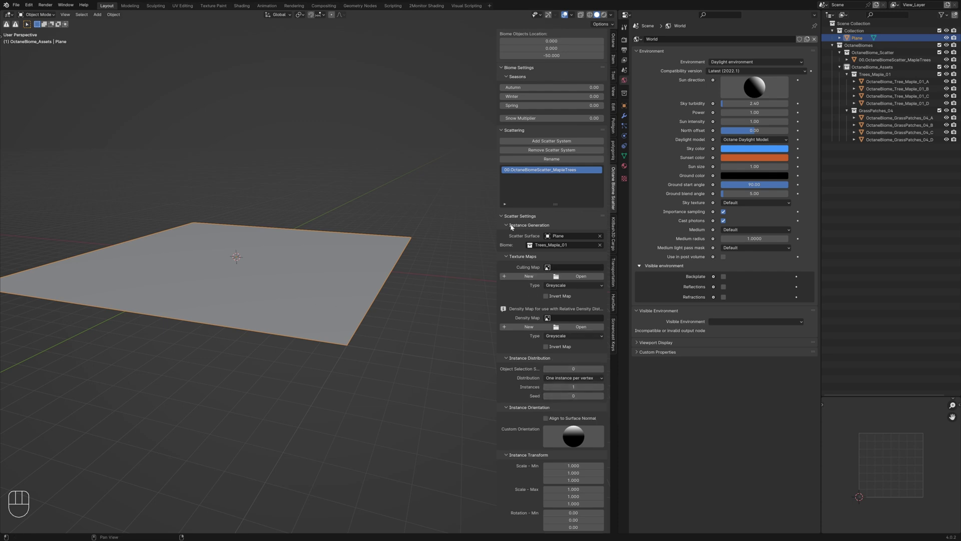
left_click_drag(498, 219, 453, 219)
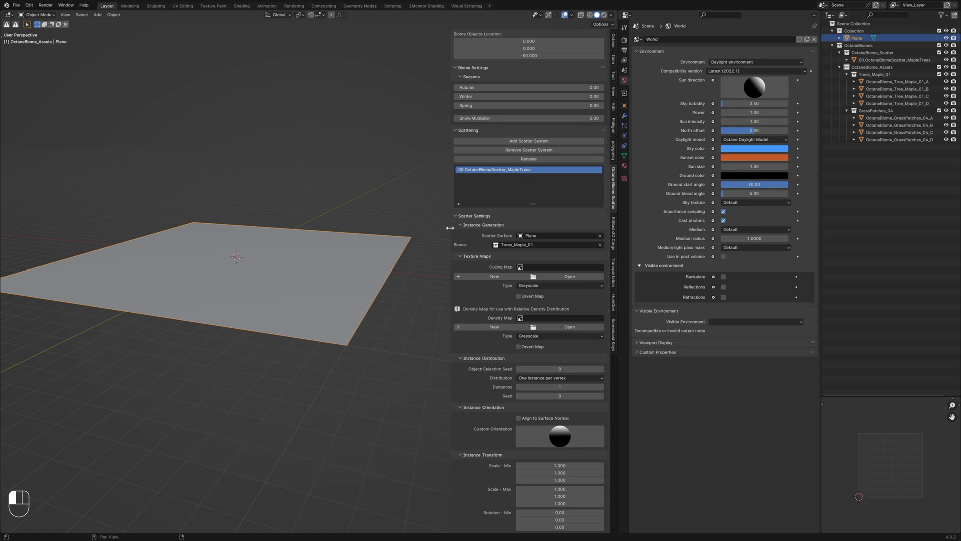
scroll(311, 249, "up", 2)
scroll(338, 262, "down", 2)
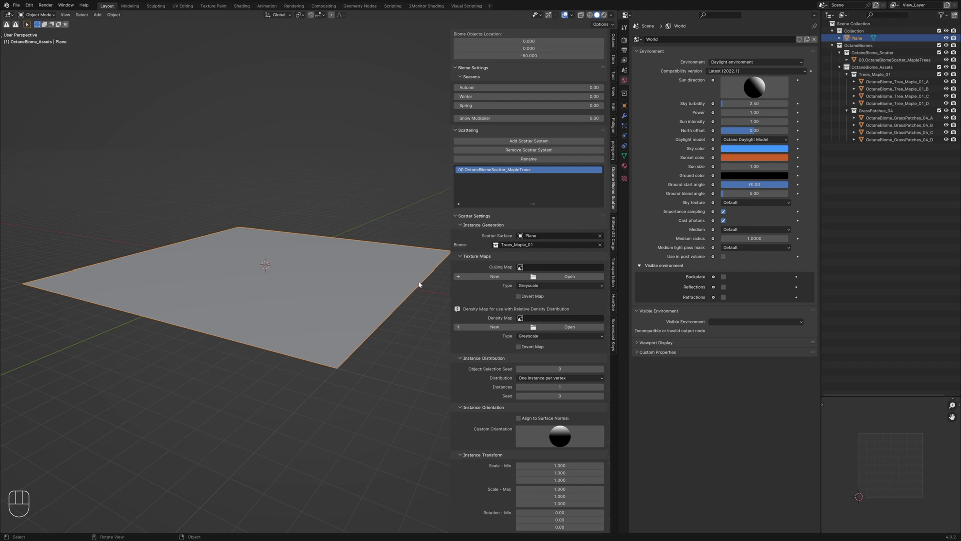
Set the instance distribution to One instance per edge and show the viewport in wireframe.
left_click(531, 378)
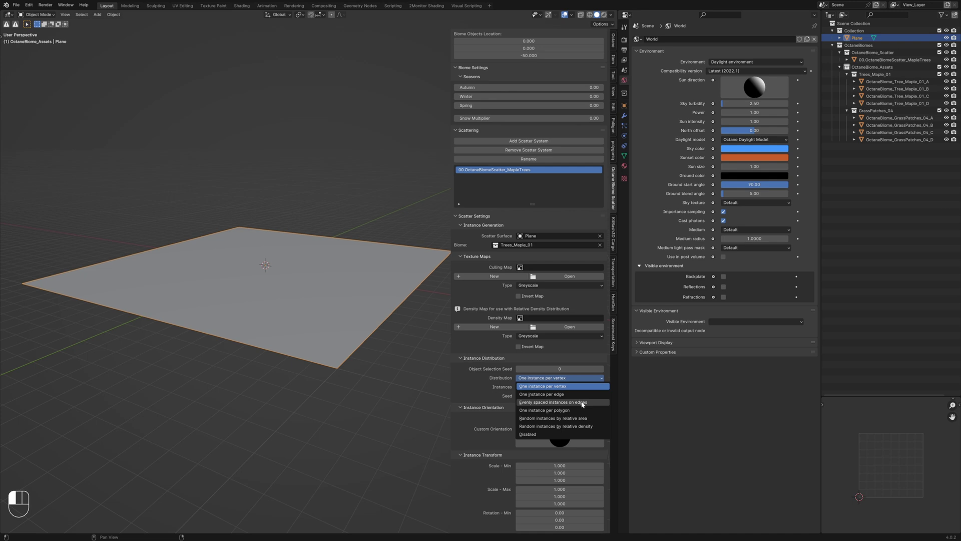
left_click(553, 394)
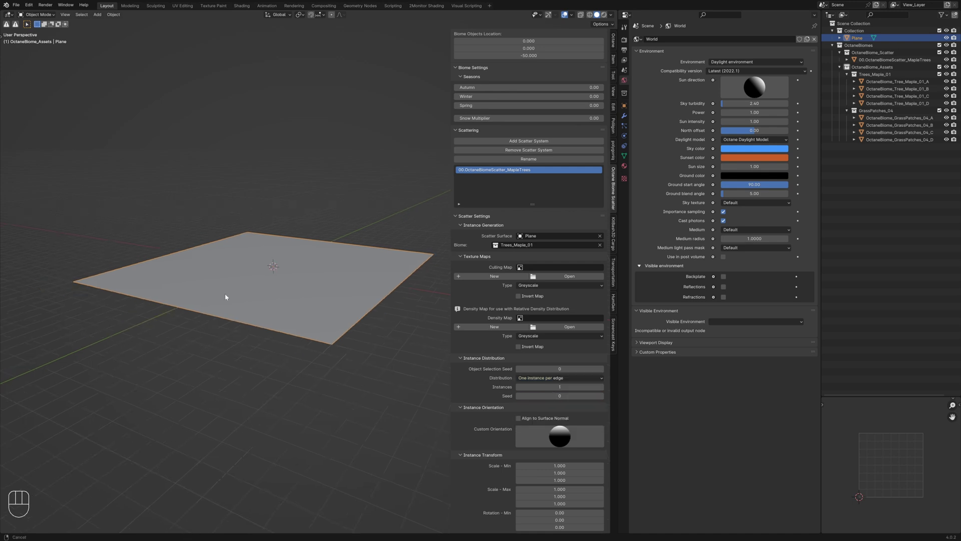
key("shift+z")
middle_click_drag(237, 316, 182, 253)
Annotate the midpoints of the plane's edges, its center and its diagonal with freehand strokes, and erase the annotations.
key("d")
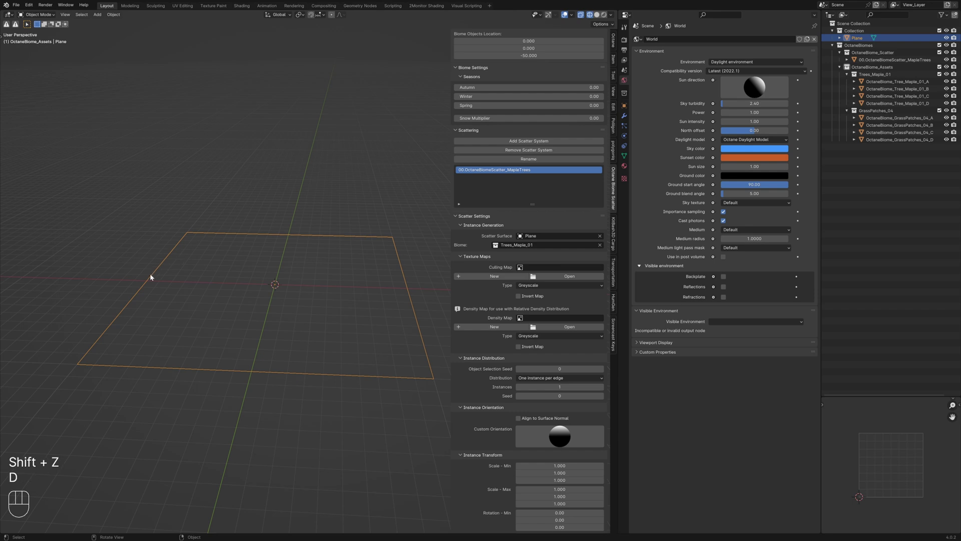
mouse_move(151, 275)
left_mouse_down()
mouse_move(142, 278)
mouse_move(149, 272)
left_mouse_up()
left_click_drag(298, 221, 293, 240)
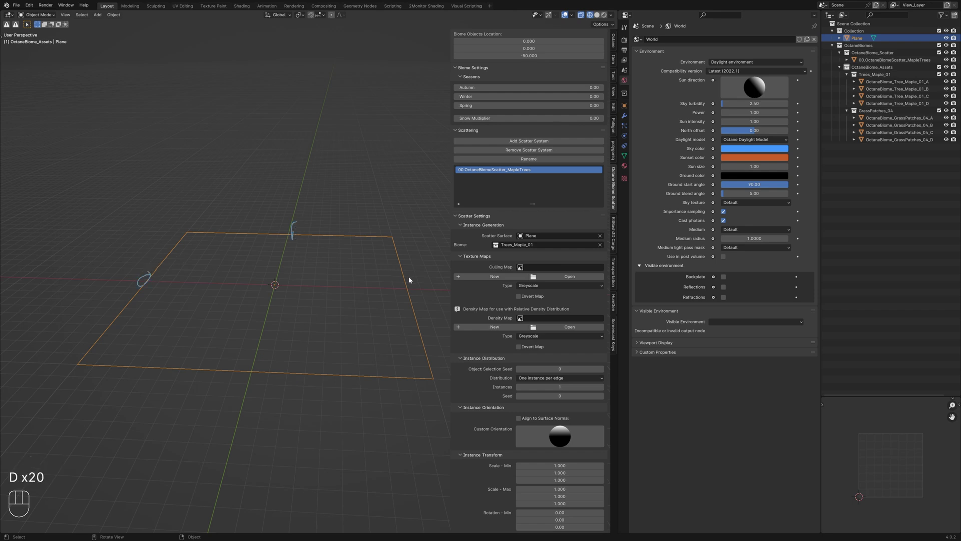
left_click_drag(408, 280, 412, 278)
left_click_drag(257, 359, 257, 359)
left_click_drag(276, 277, 285, 290)
left_click_drag(188, 232, 431, 378)
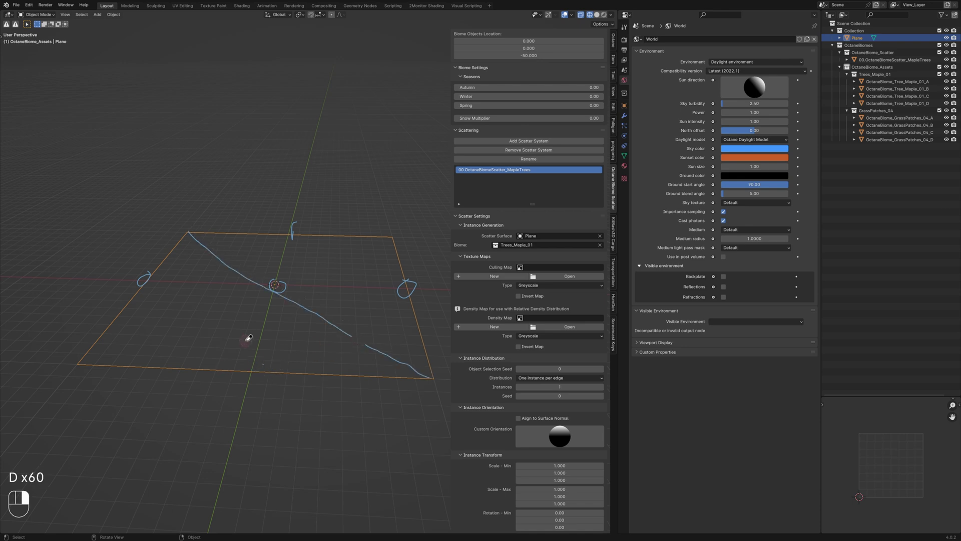
mouse_move(249, 337)
right_mouse_down()
mouse_move(437, 376)
mouse_move(353, 365)
mouse_move(289, 299)
mouse_move(218, 247)
mouse_move(158, 263)
mouse_move(149, 289)
mouse_move(314, 240)
mouse_move(392, 296)
mouse_move(418, 297)
right_mouse_up()
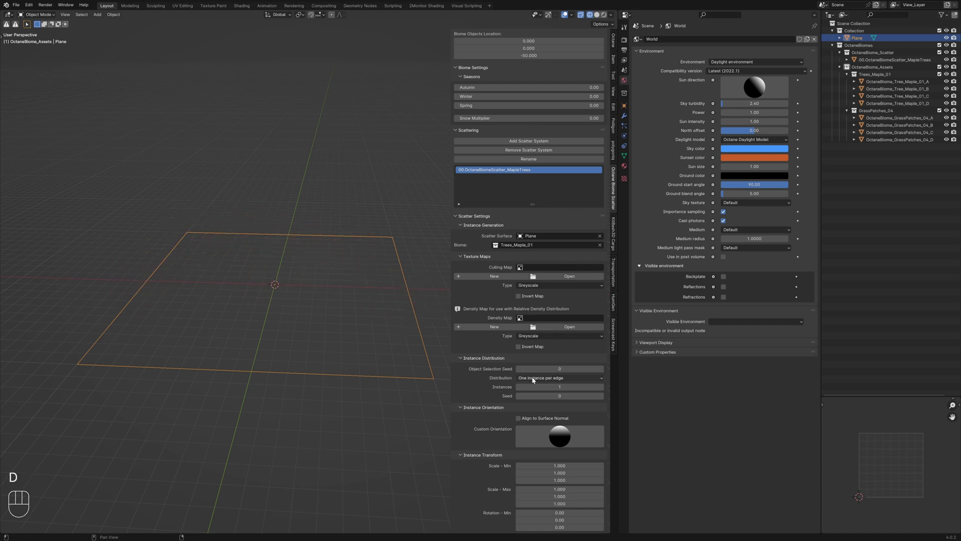
Set the scatter system's instance distribution to One instance per polygon.
left_click(556, 378)
left_click(559, 410)
scroll(316, 297, "down", 2)
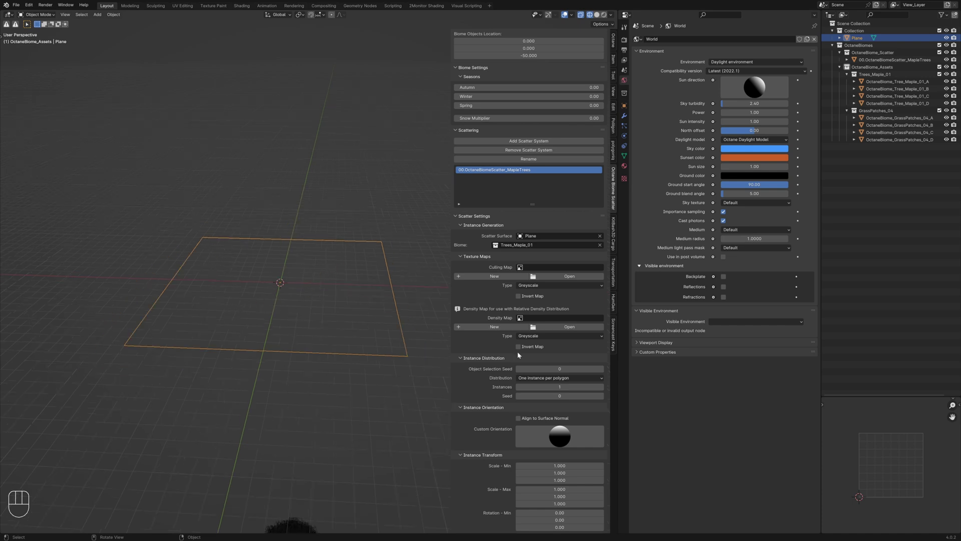
scroll(506, 366, "down", 3)
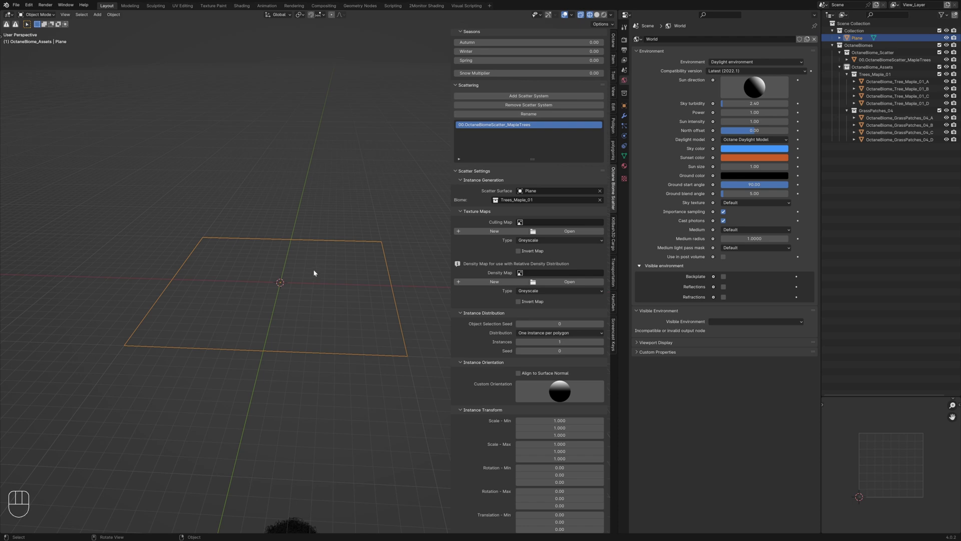
left_click(546, 334)
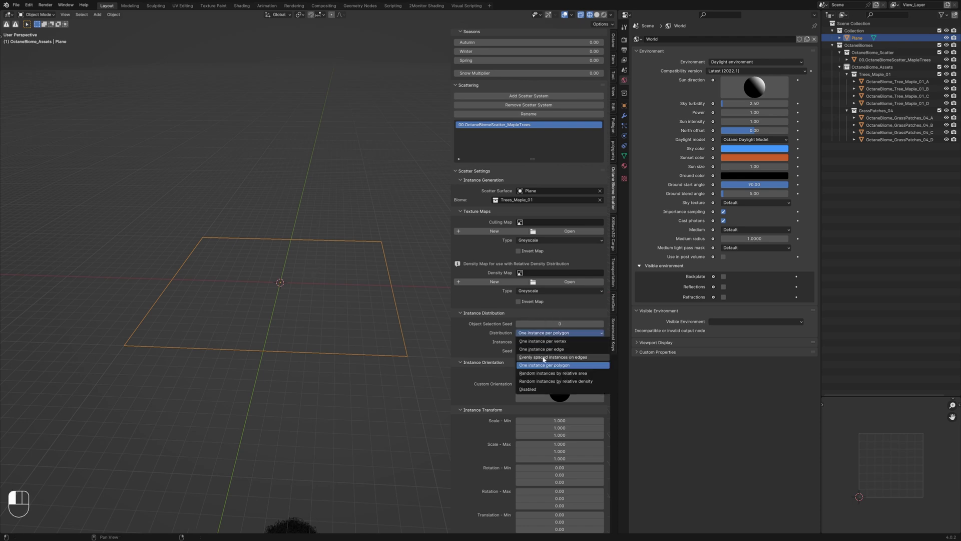
left_click(524, 366)
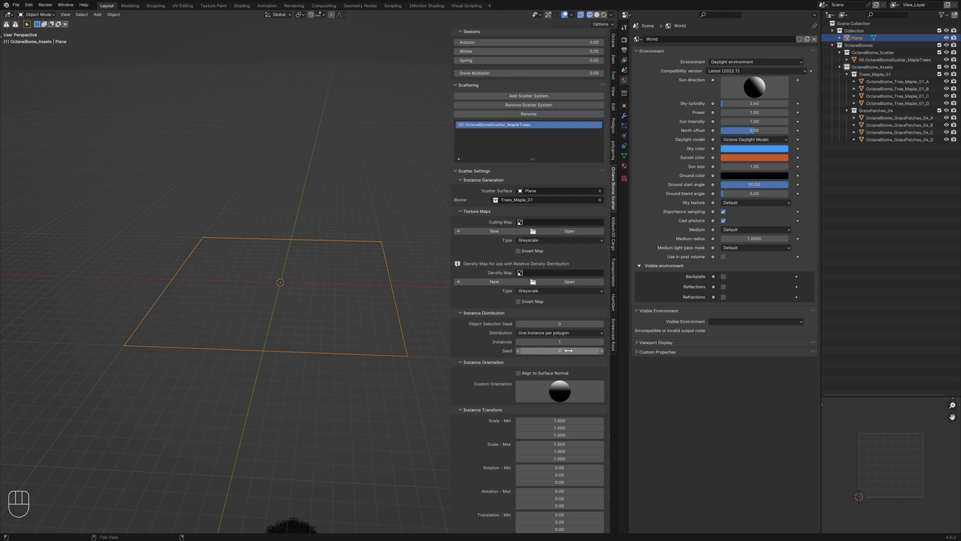
left_click(556, 333)
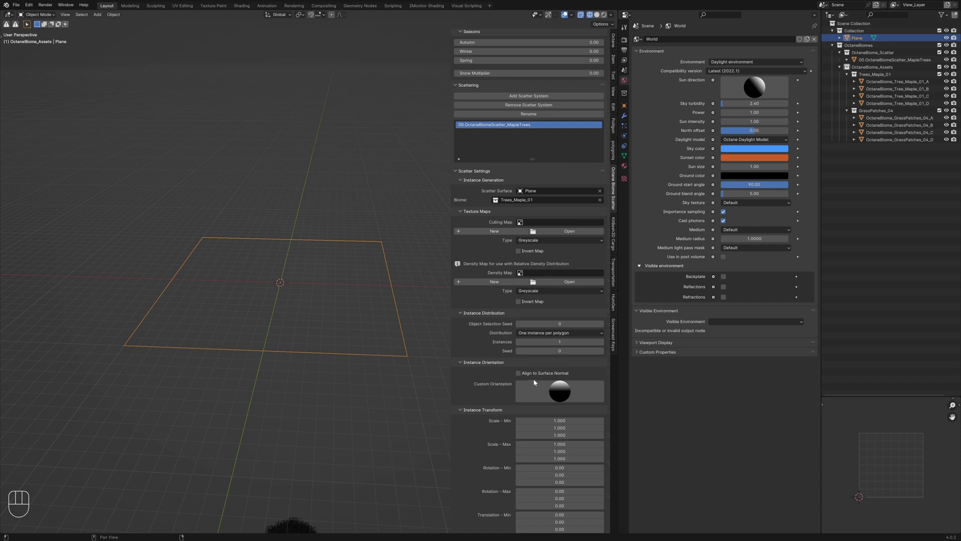
Enable Align to Surface Normal for the instances and set the alignment factor to 1.
left_click(520, 373)
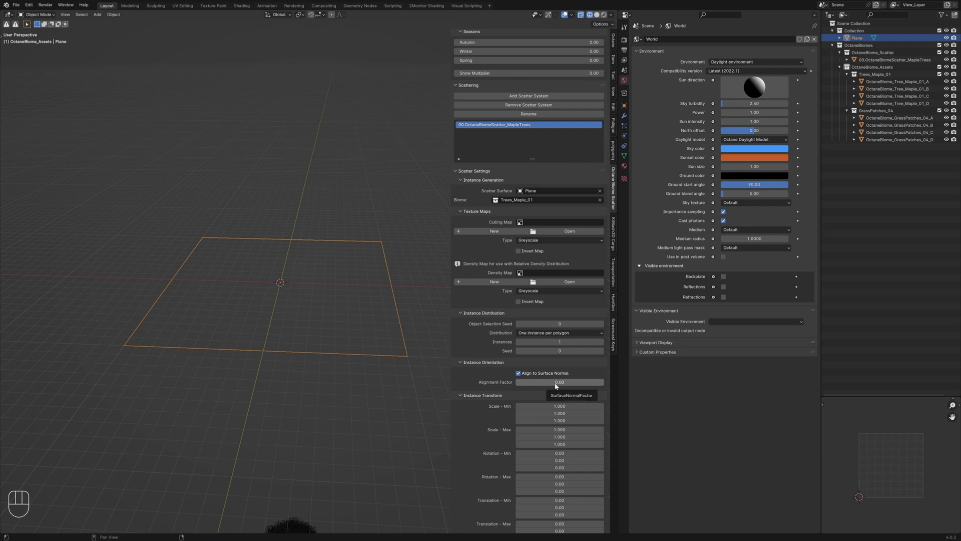
left_click(536, 383)
type("1")
key("Return")
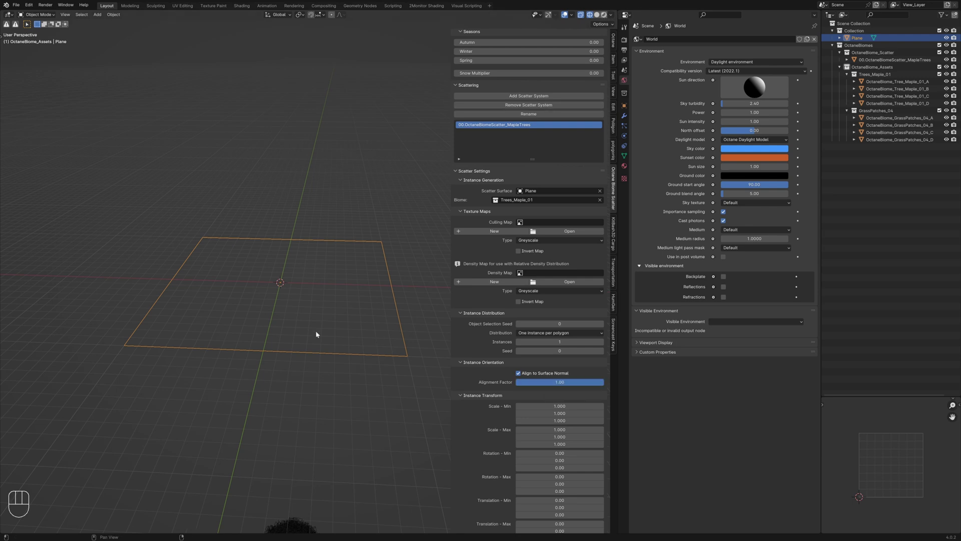
Show the viewport in rendered shading with the maple trees and the whole plane in view.
key("z")
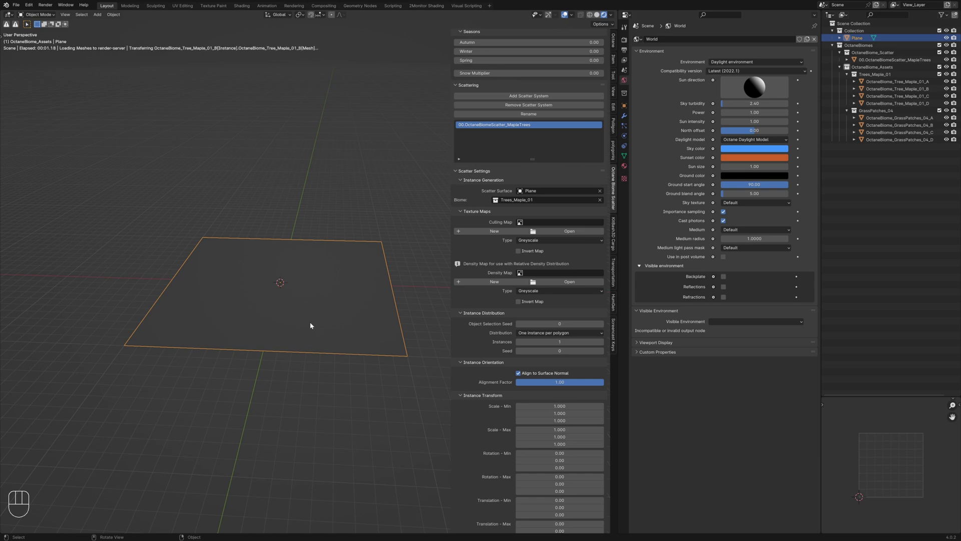
middle_click_drag(310, 325, 307, 317)
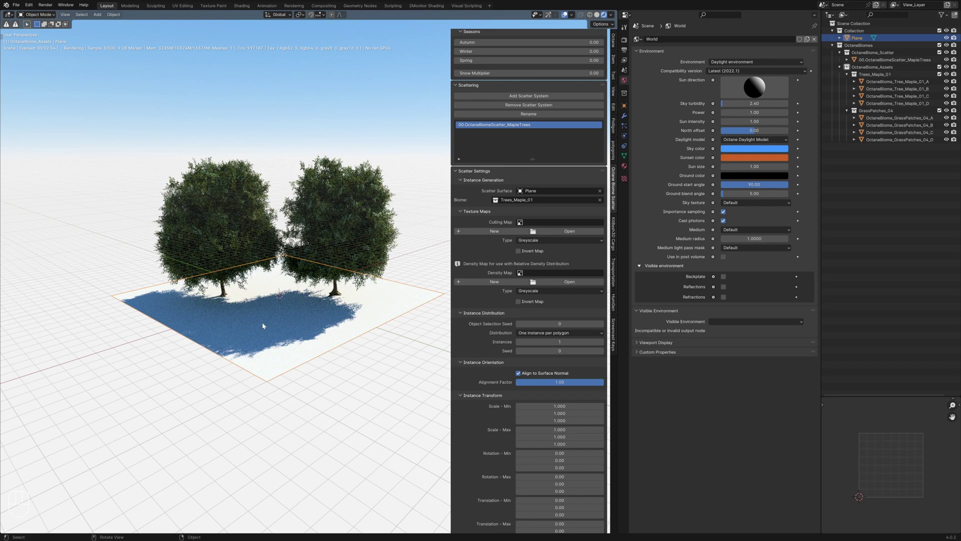
scroll(263, 323, "down", 5)
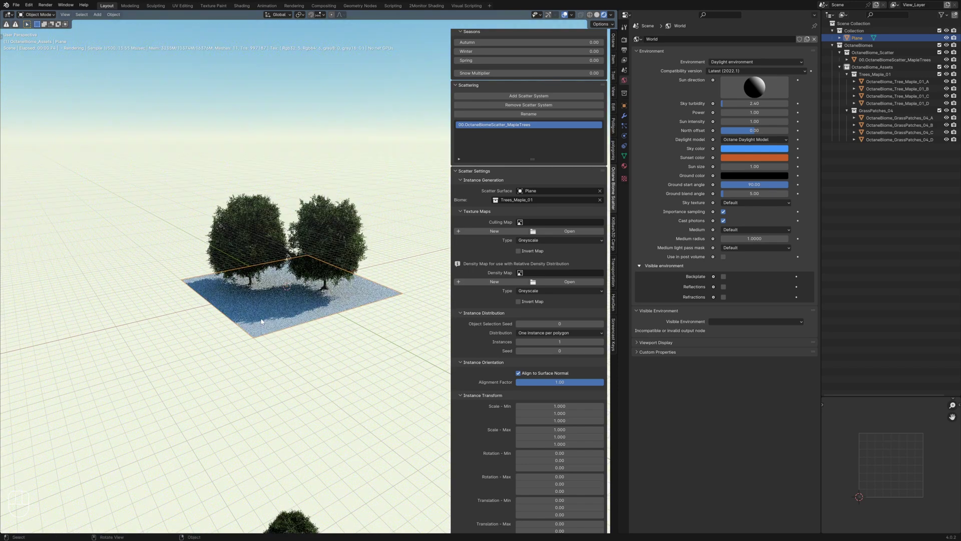
Triangulate the plane's mesh in Edit Mode and rip its two triangles apart along the diagonal edge.
key("Tab")
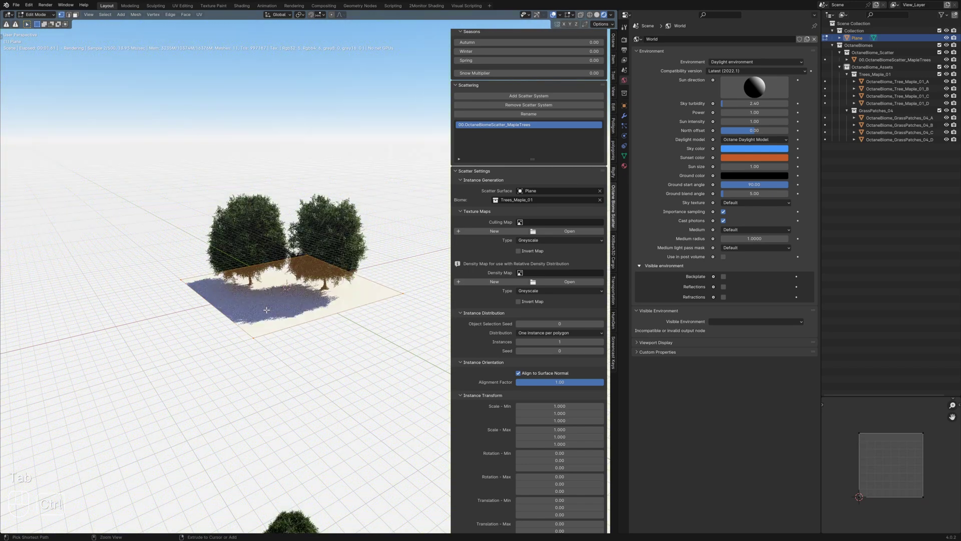
key("ctrl+t")
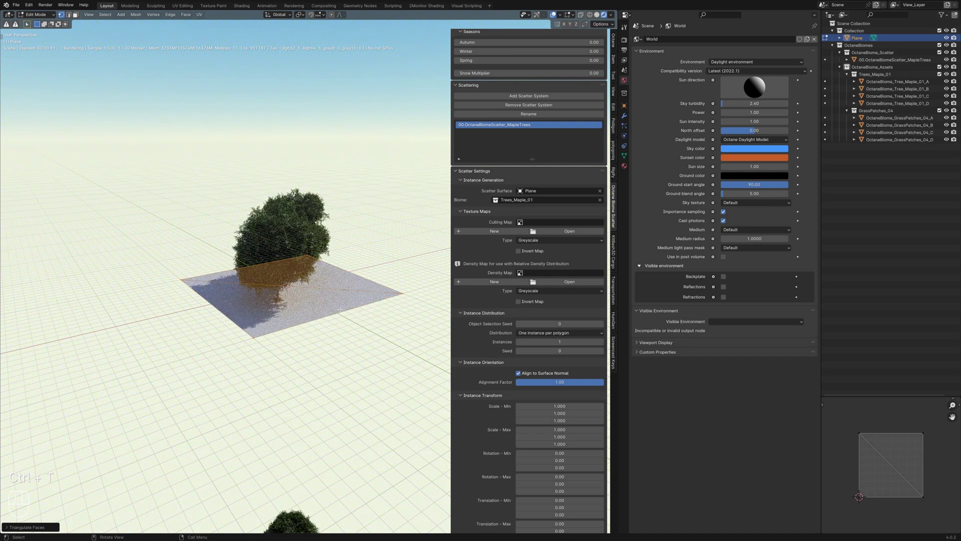
key("alt+a")
key("2")
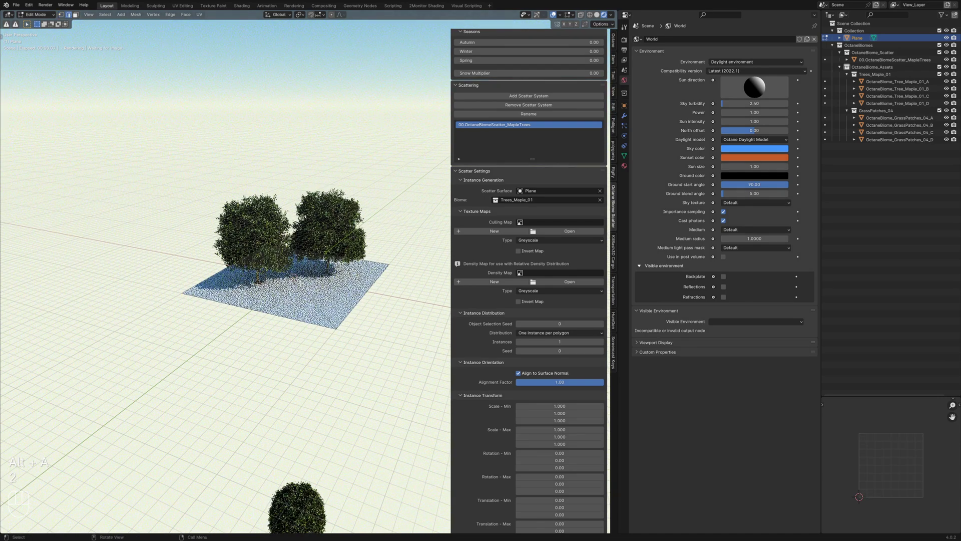
key("v")
left_click(329, 302)
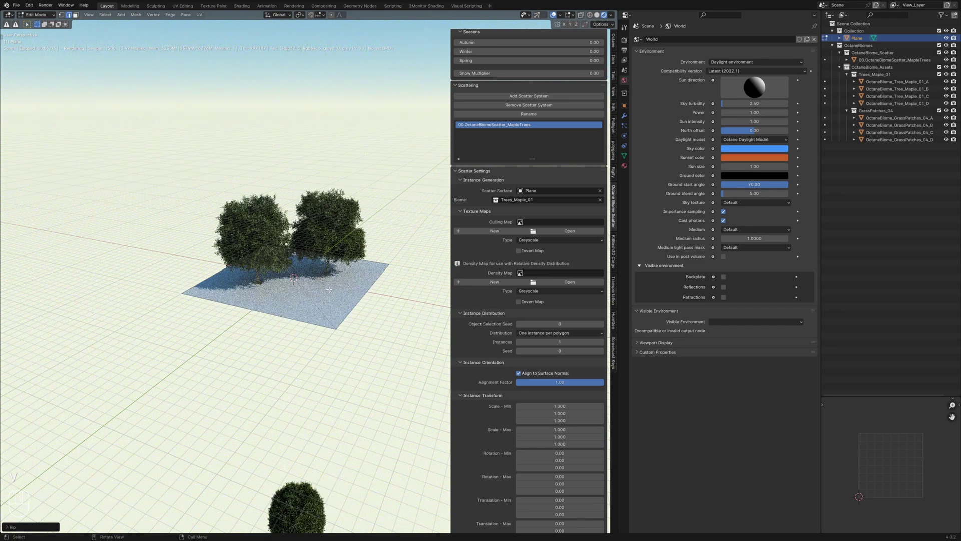
key("ctrl+Tab")
left_click(345, 332)
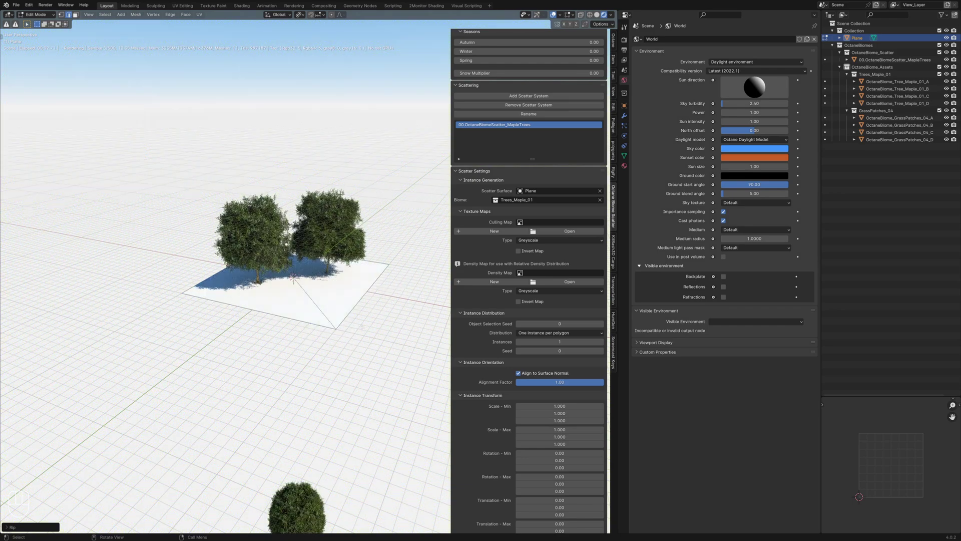
Select the whole mesh and scale both separated triangles down around their own centers.
key("a")
key("s")
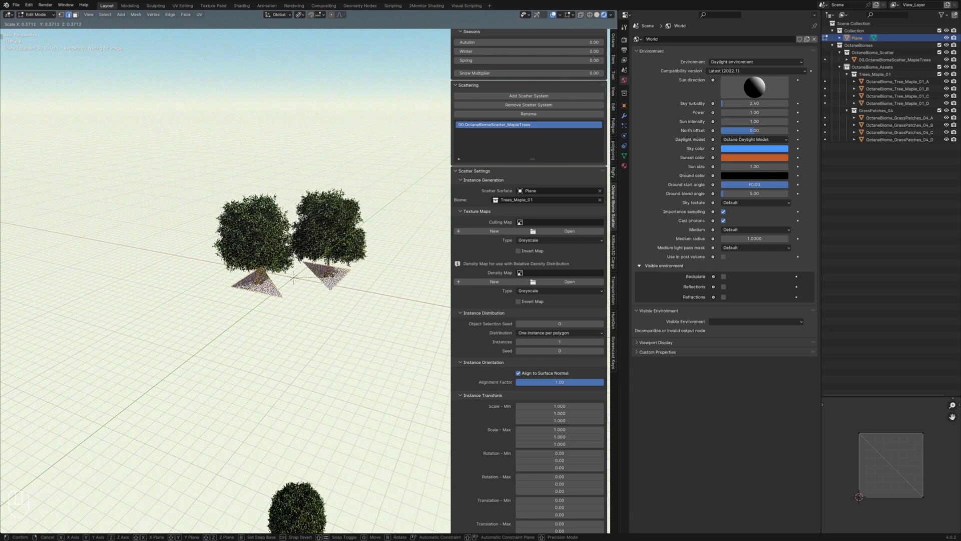
left_click(303, 281)
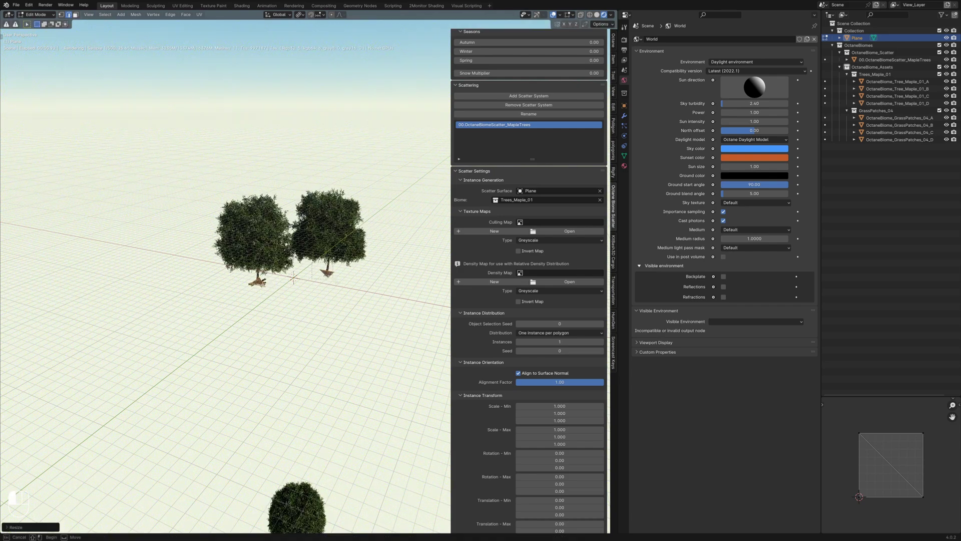
middle_click_drag(303, 281, 322, 307)
Duplicate the small triangles twice, moving each copy only within the horizontal ground plane.
key("shift+d")
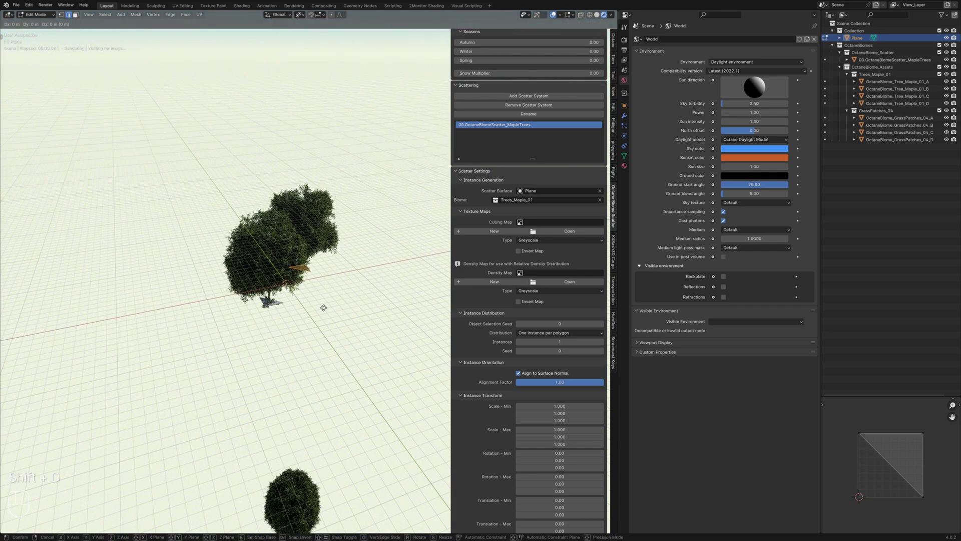
key("shift+z")
left_click(220, 279)
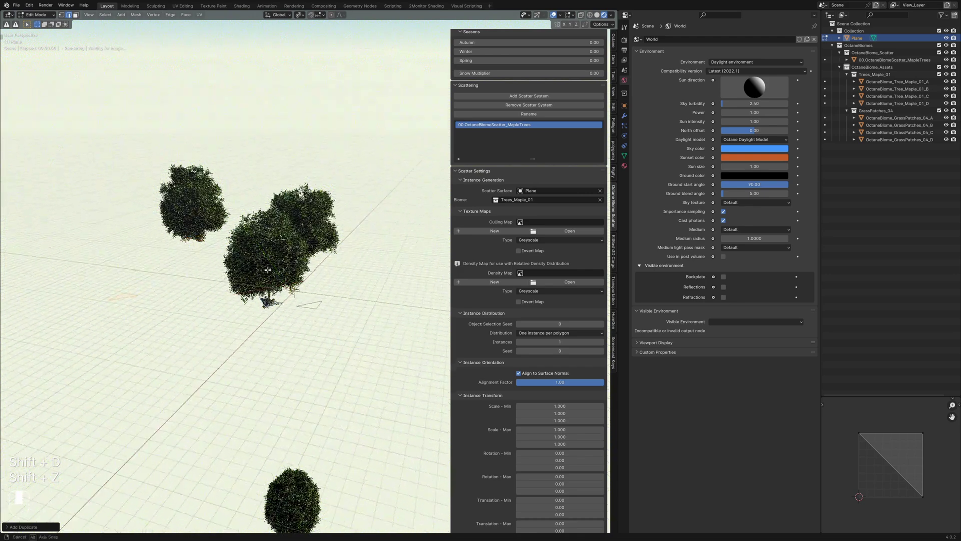
middle_click_drag(220, 278, 181, 320)
key("shift+d")
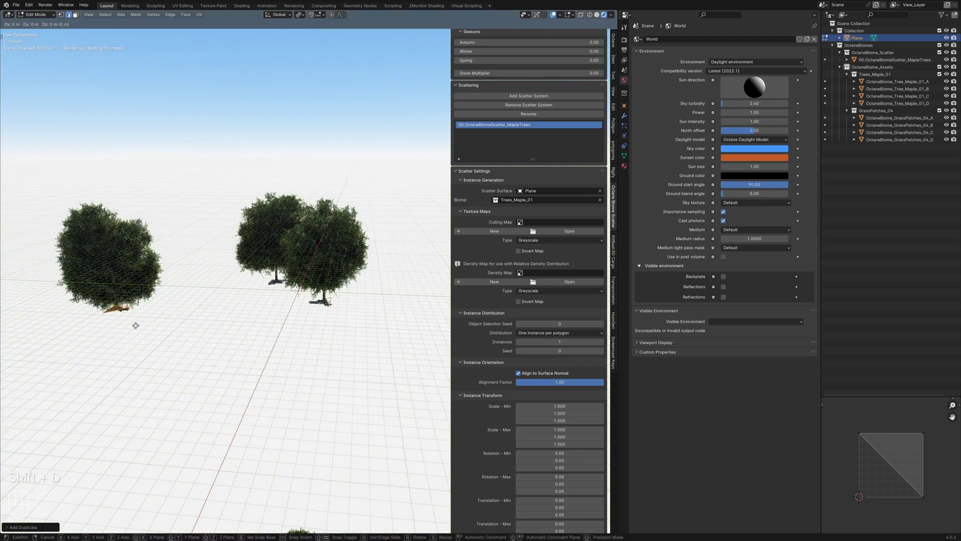
key("shift+z")
left_click(263, 343)
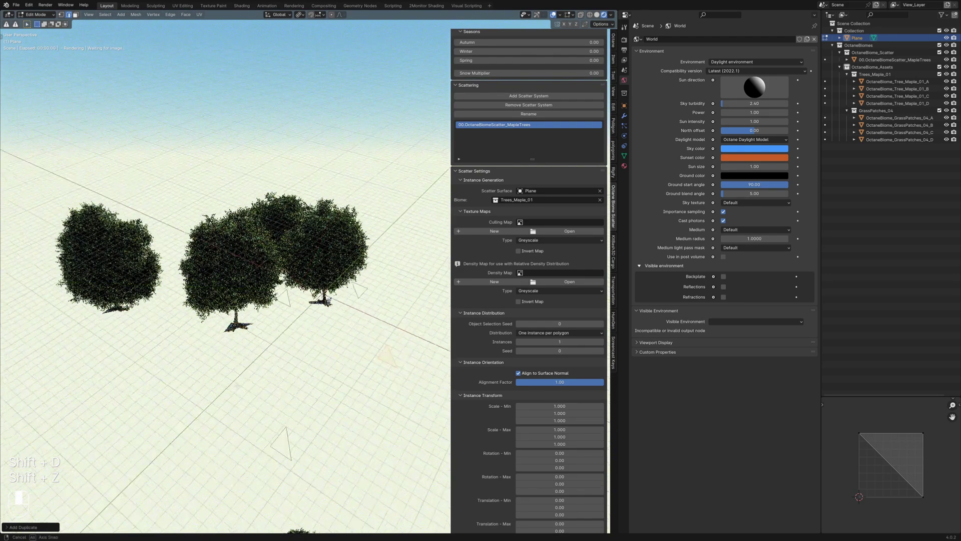
middle_click_drag(263, 343, 270, 172)
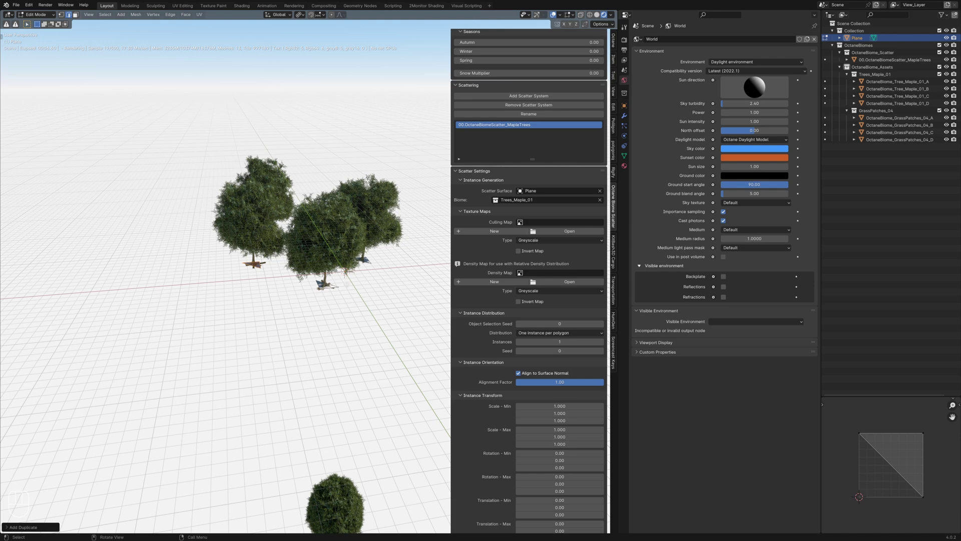
Delete all vertices of the triangle mesh.
key("a")
key("x")
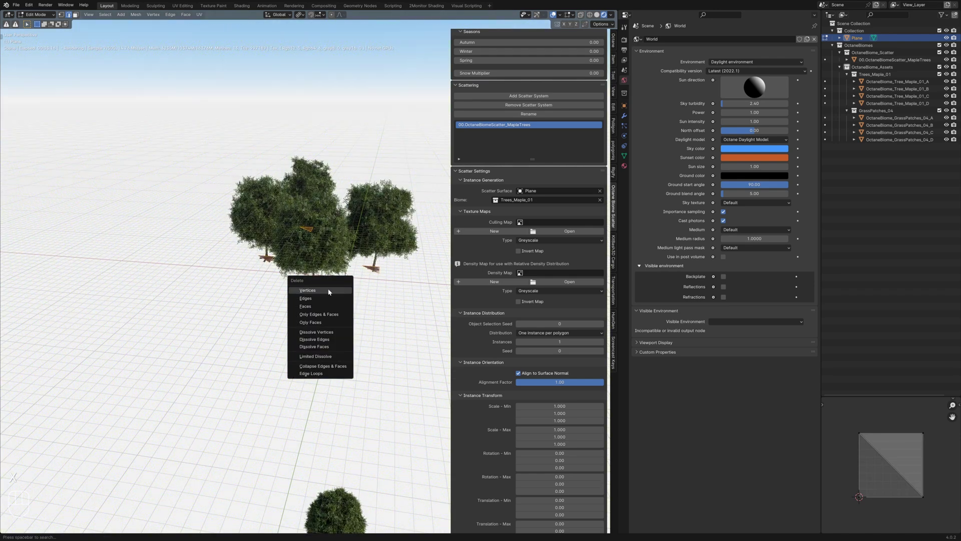
left_click(308, 291)
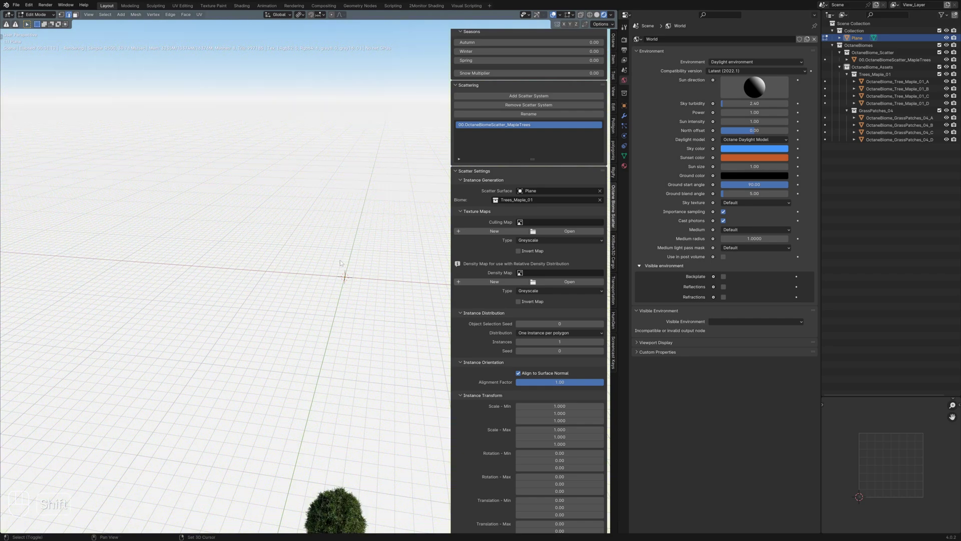
Add a new plane inside the emptied mesh, scale it by 20, and return to Object Mode with nothing selected.
key("shift+a")
left_click(339, 259)
key("s")
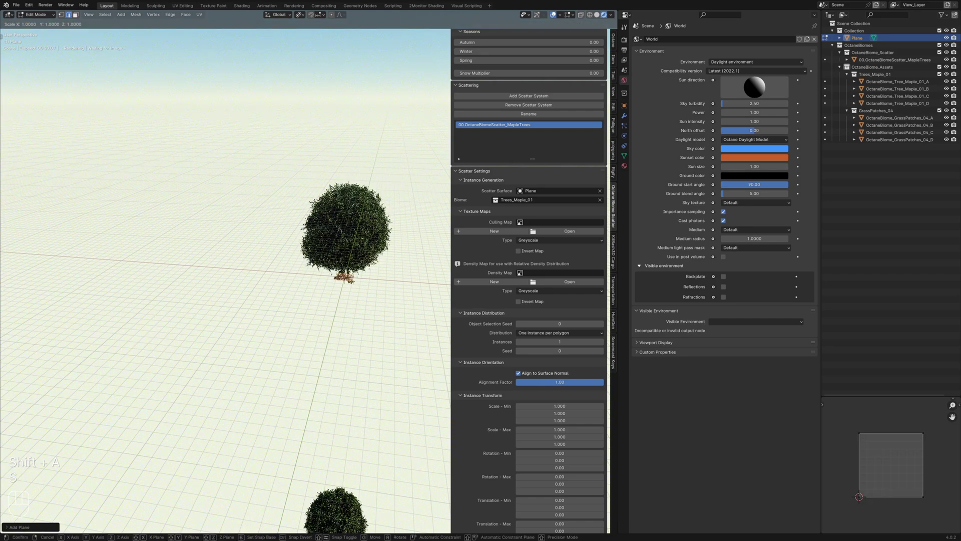
key("KP_2")
key("KP_0")
key("Return")
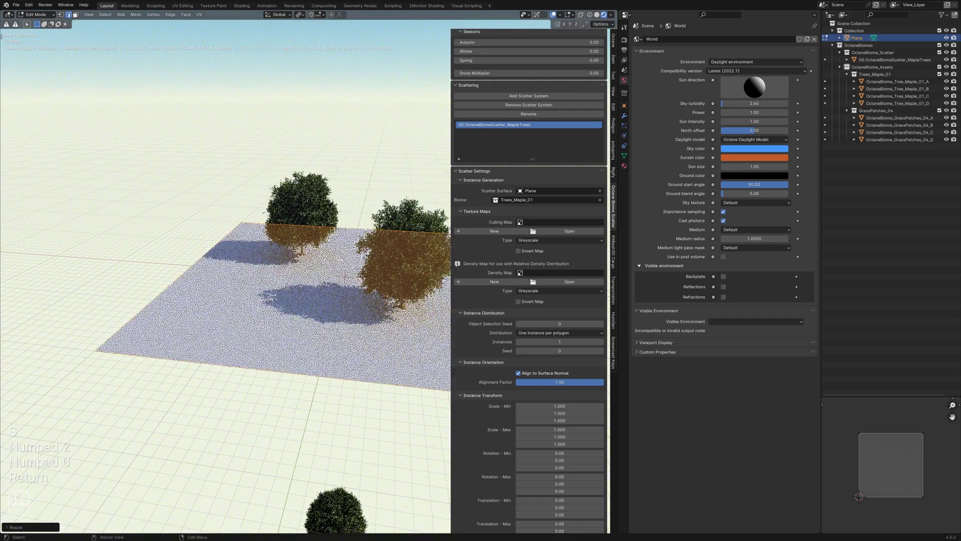
key("Tab")
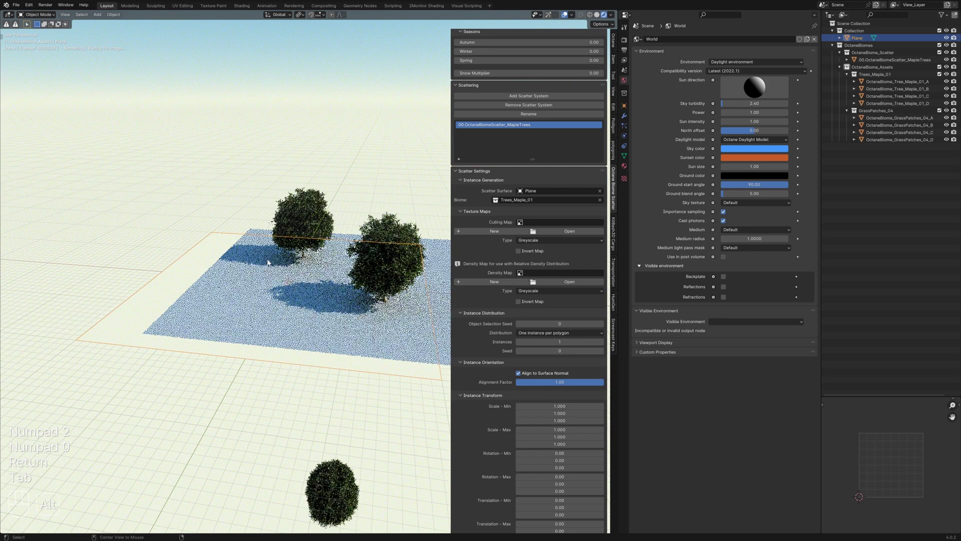
key("alt+a")
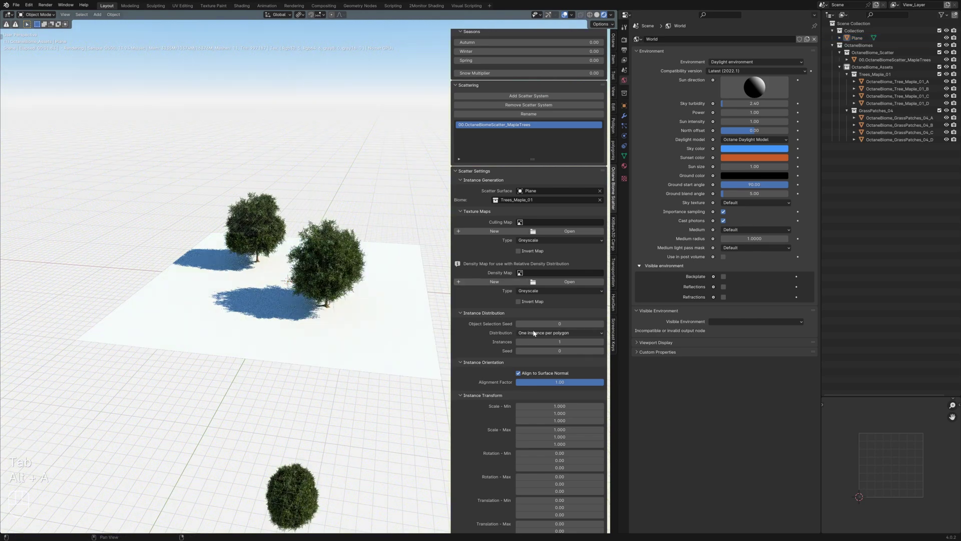
Set the instance distribution to Random instances by relative area.
left_click(534, 334)
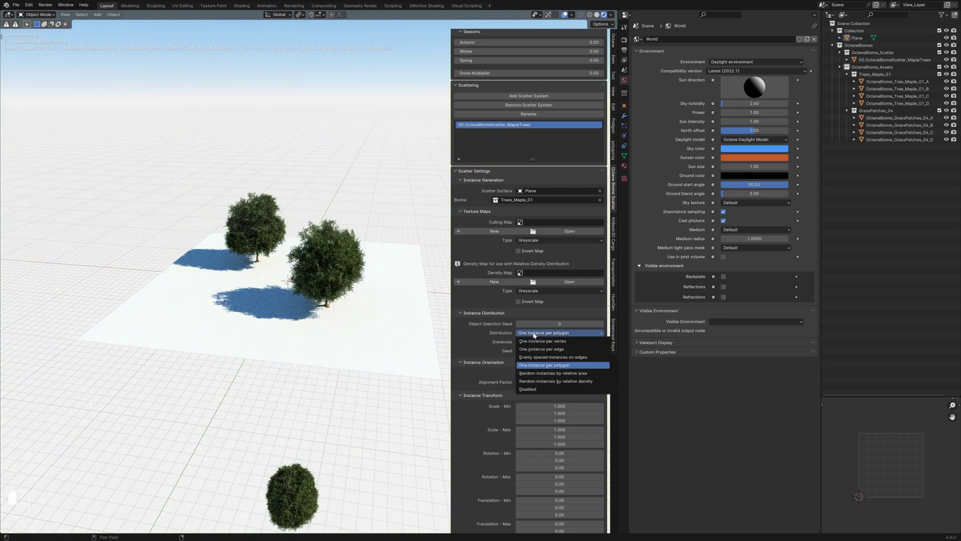
left_click(557, 373)
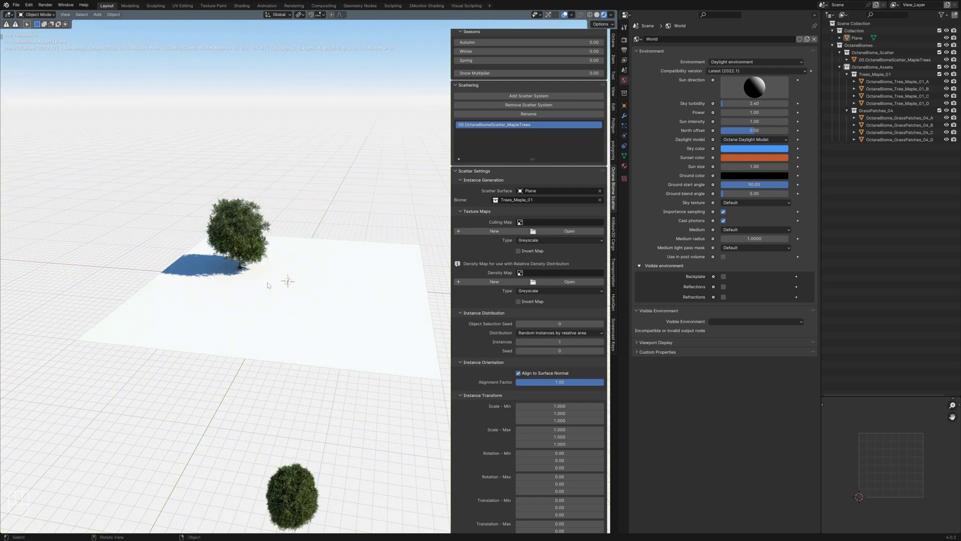
middle_click_drag(265, 274, 226, 278)
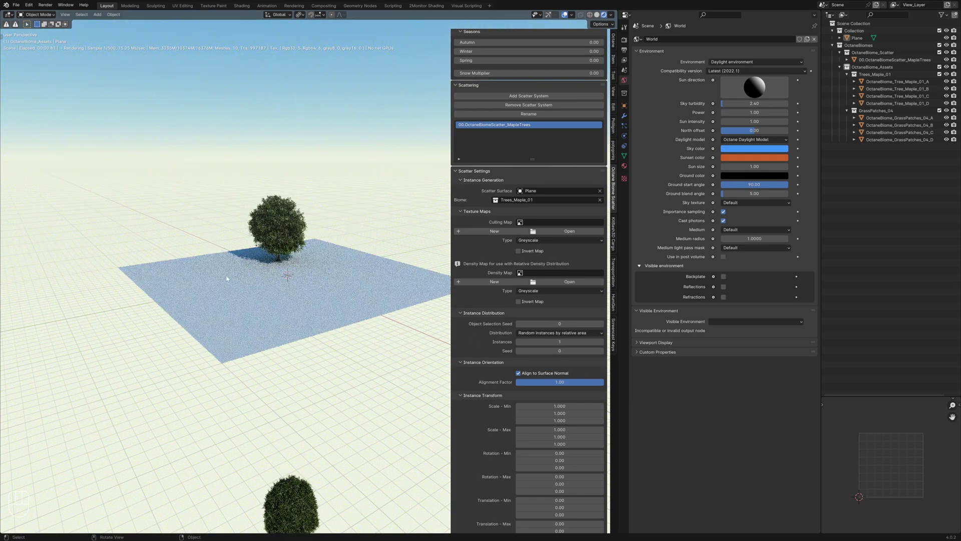
Set the number of scattered instances to 10 and inspect the trees on the plane up close.
left_click(552, 341)
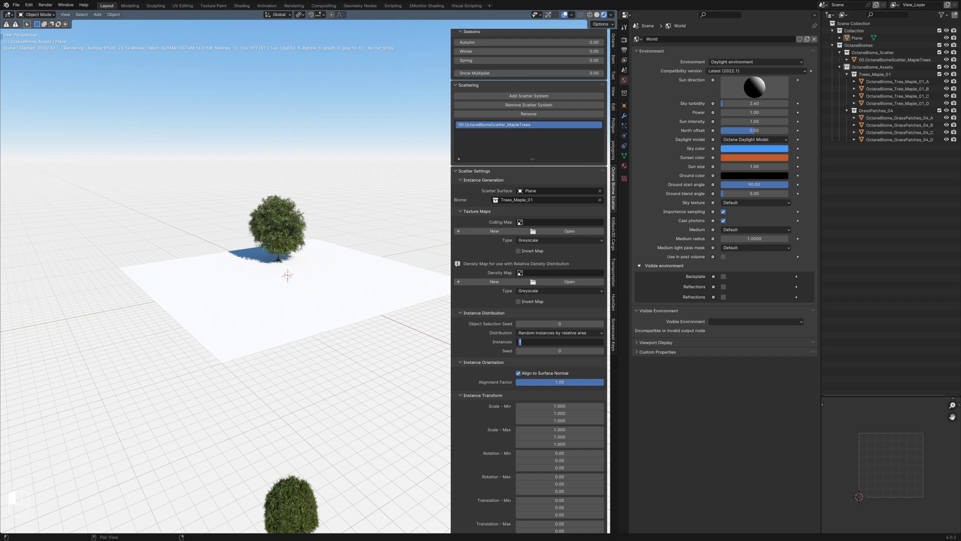
type("10")
key("Return")
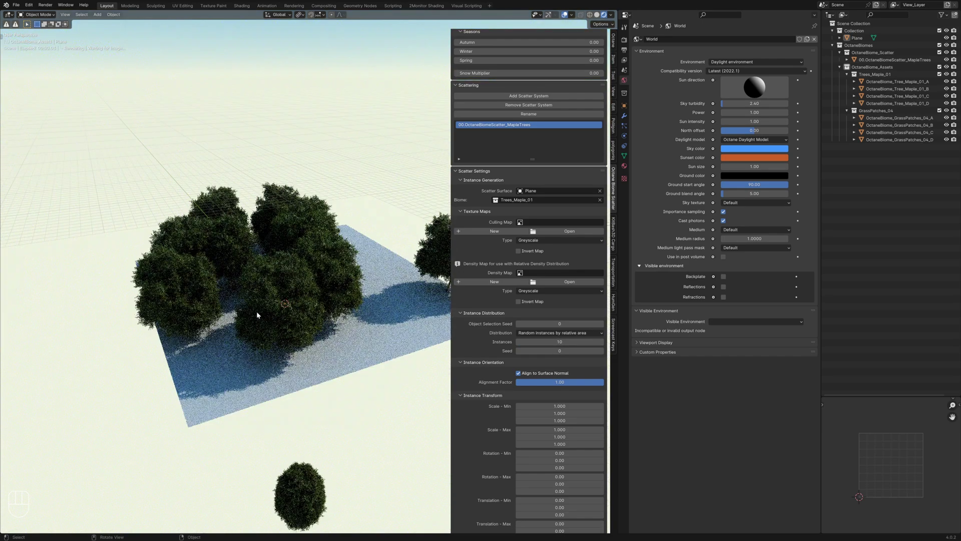
middle_click_drag(255, 314, 331, 340, "ctrl")
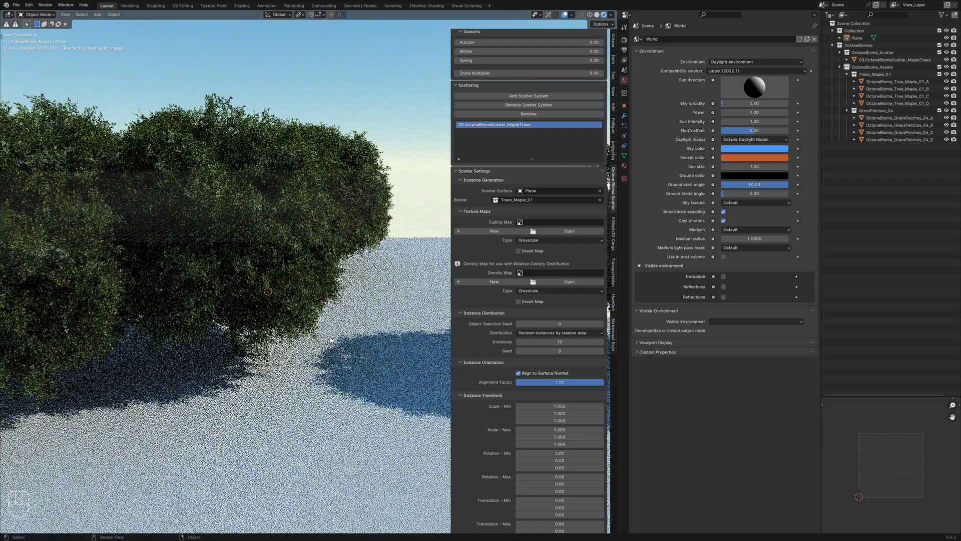
scroll(326, 335, "down", 2)
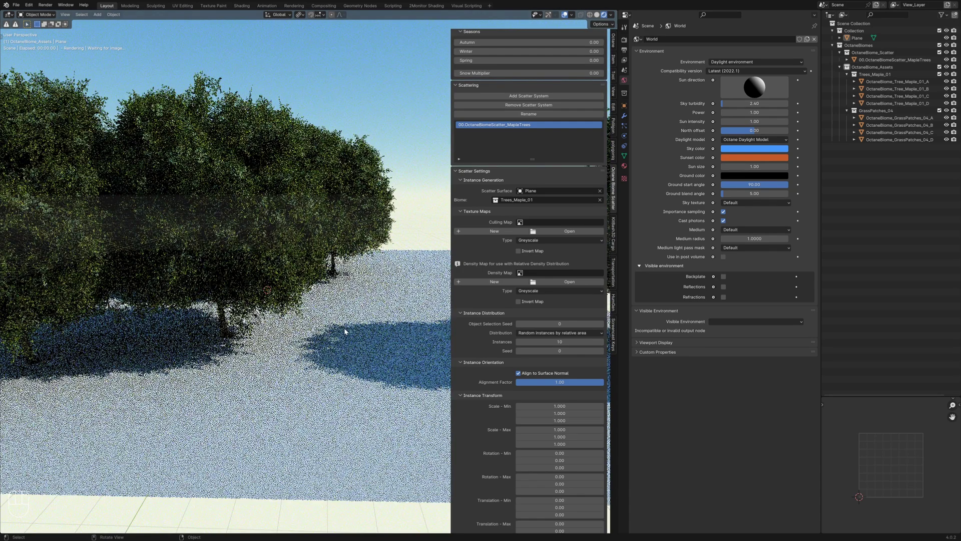
Set the maple tree instance distribution seed to 3, checking how the trees rearrange on the plane.
scroll(304, 308, "down", 3)
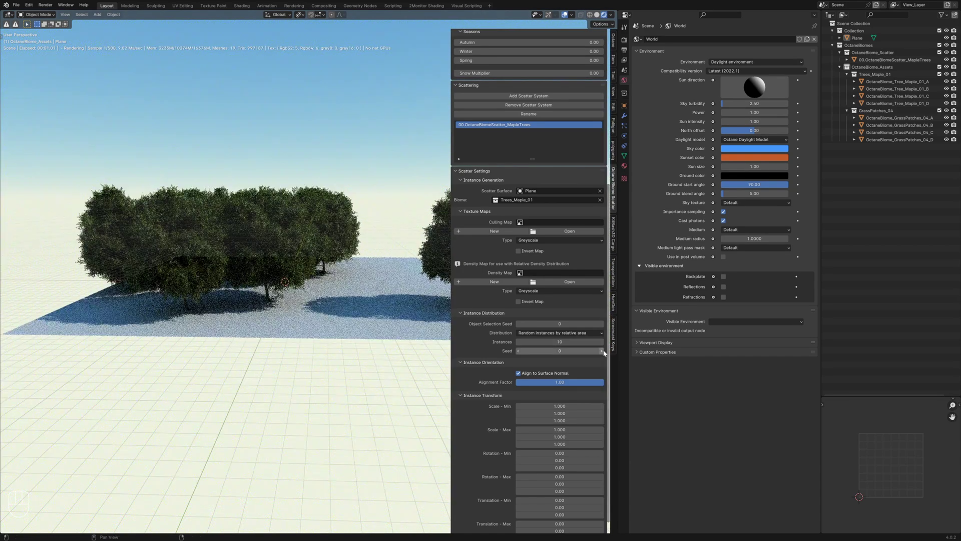
left_click(603, 351)
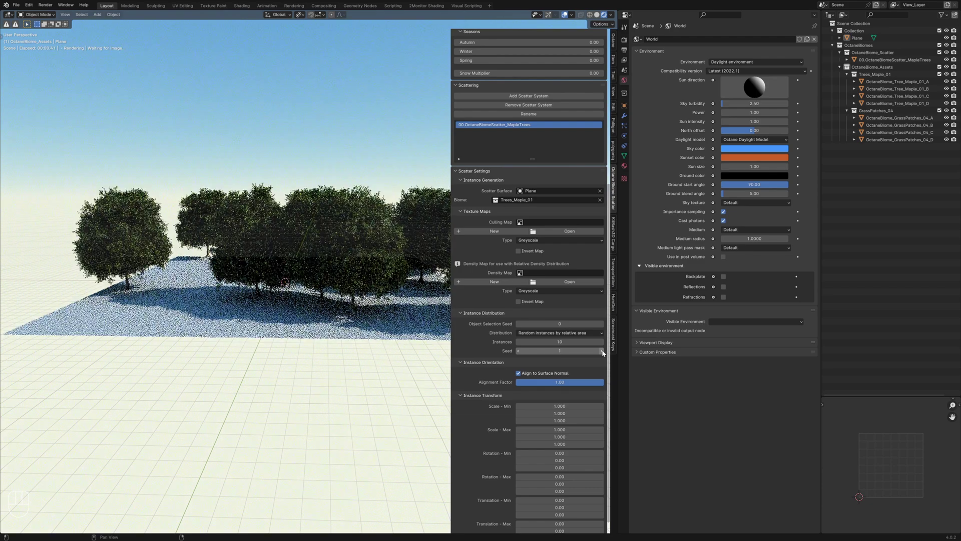
left_click(603, 351)
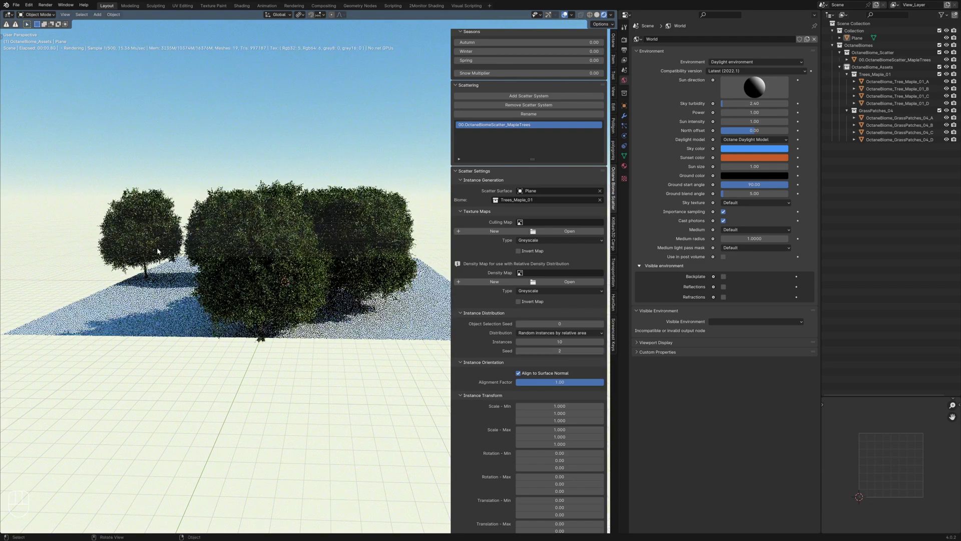
middle_click_drag(191, 236, 179, 281)
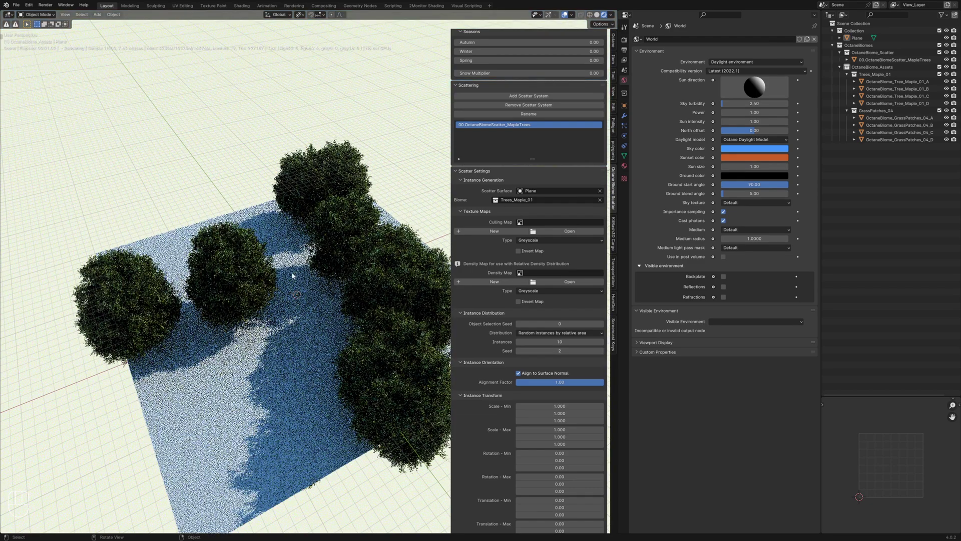
left_click(602, 351)
Set the minimum scale of the maple tree instances to 0.5 on all three axes and inspect the size variation.
scroll(515, 426, "down", 1)
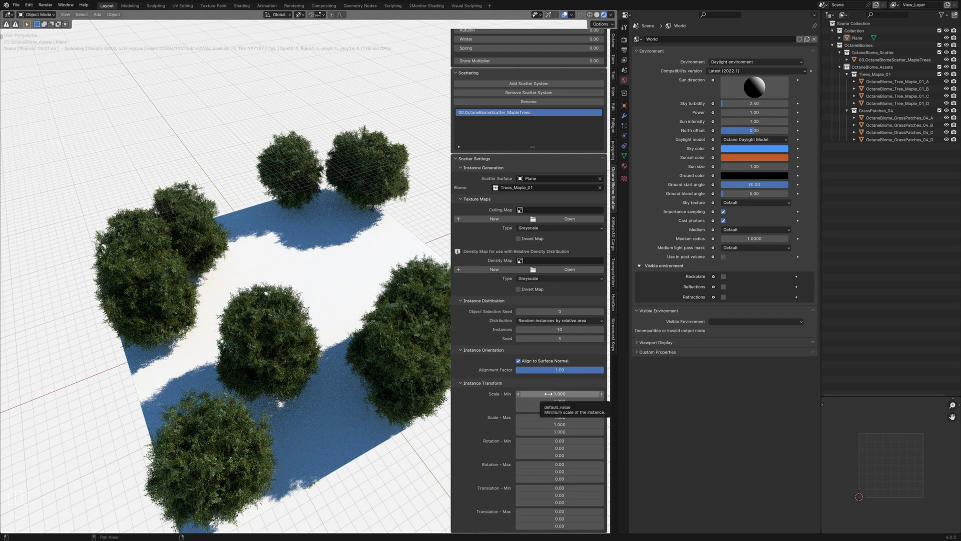
left_click_drag(559, 394, 560, 408)
type(".5")
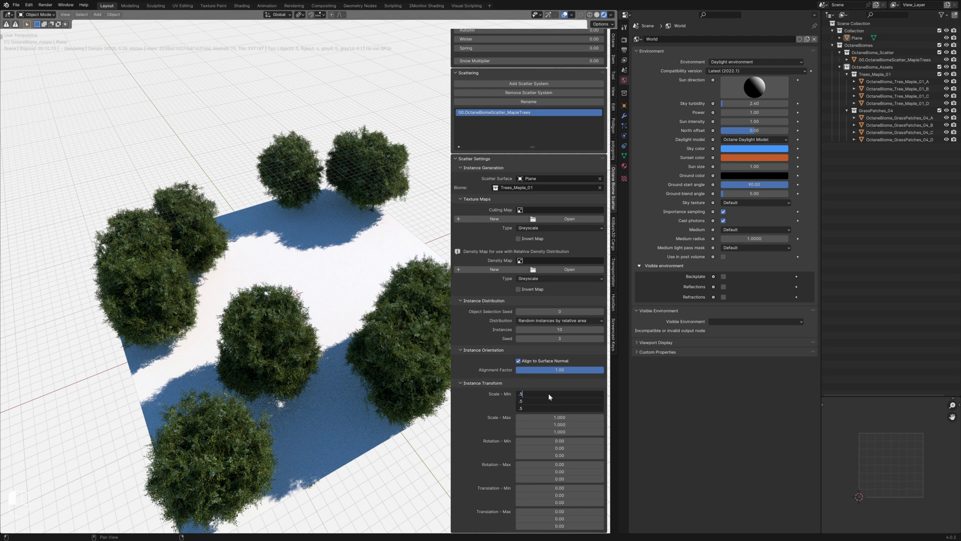
key("Return")
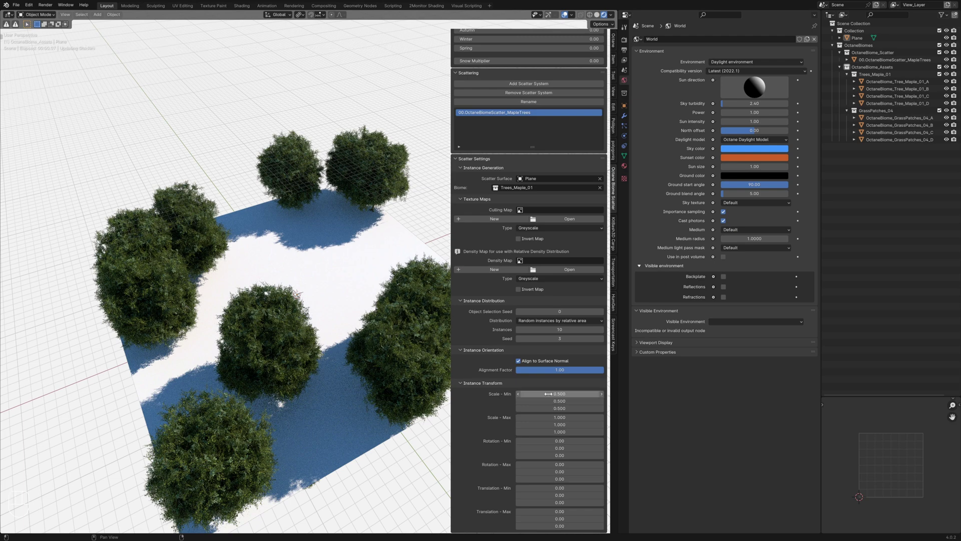
middle_click_drag(352, 396, 326, 377)
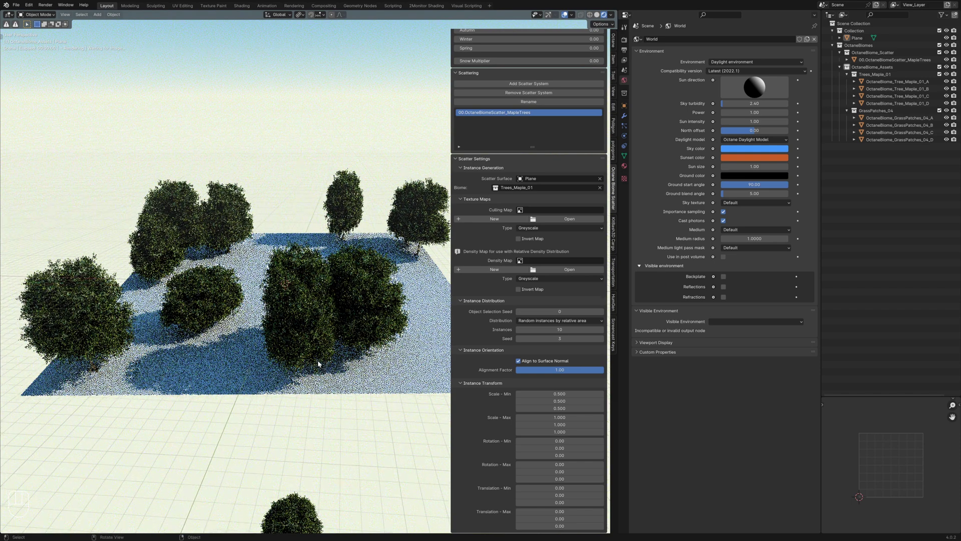
middle_click_drag(322, 359, 336, 297)
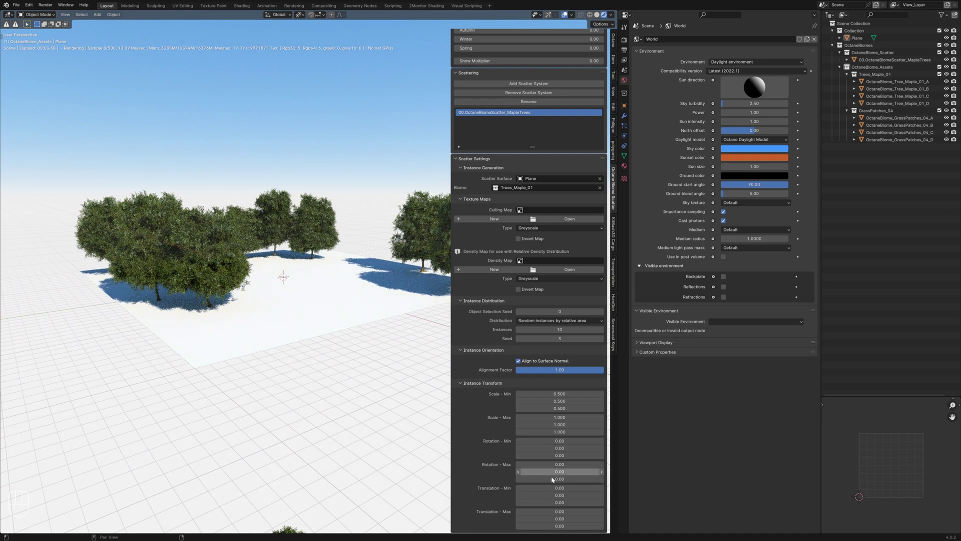
Set the maximum Z rotation of the maple tree instances to 360 and inspect the trees from several angles.
left_click(556, 479)
type("36")
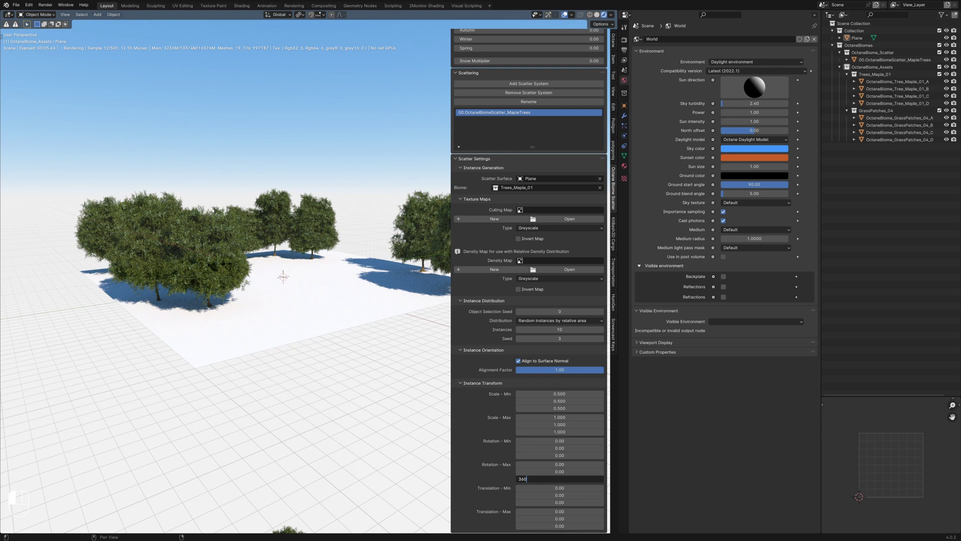
type("0")
key("Return")
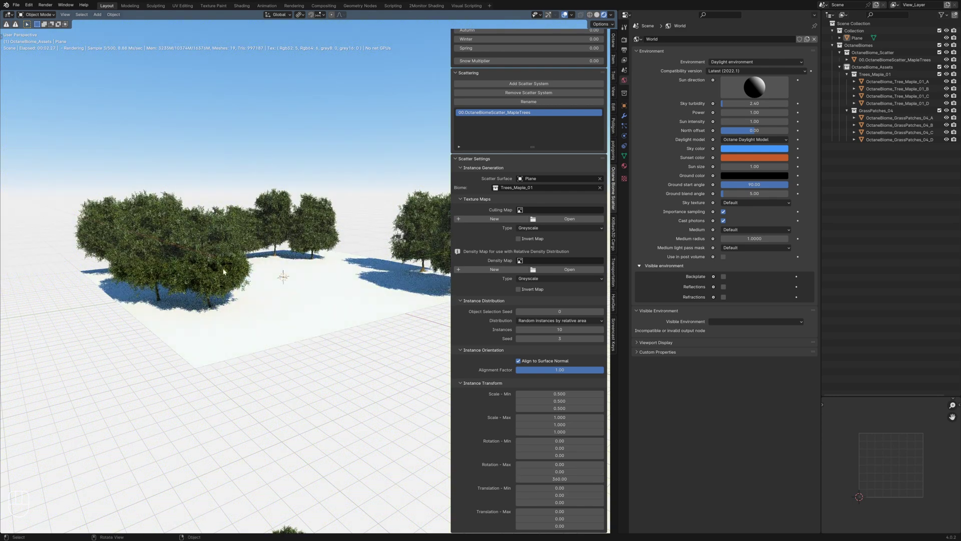
middle_click_drag(207, 290, 256, 301)
scroll(256, 301, "up", 3)
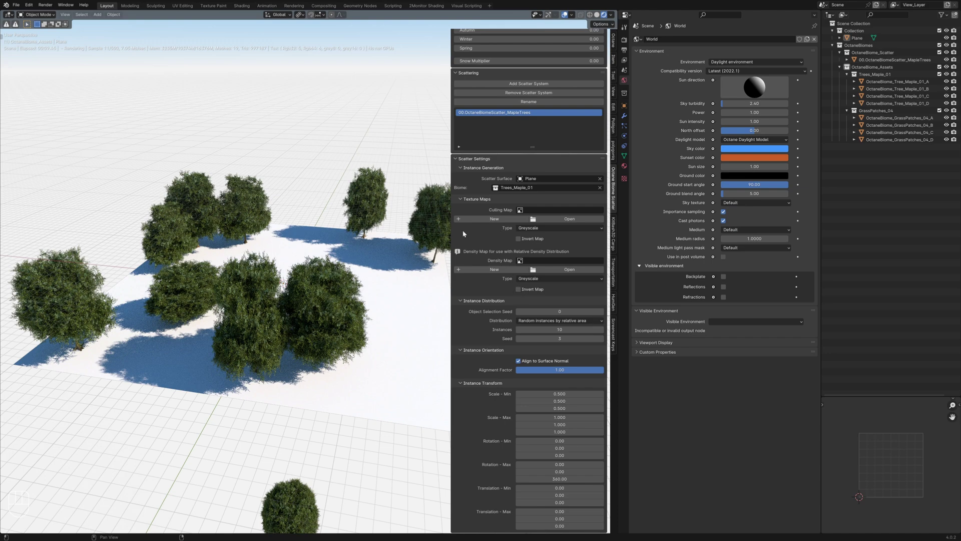
Add a second scatter system and rename it 01.OctaneBiomeScatter_GrassPatches.
left_click(526, 84)
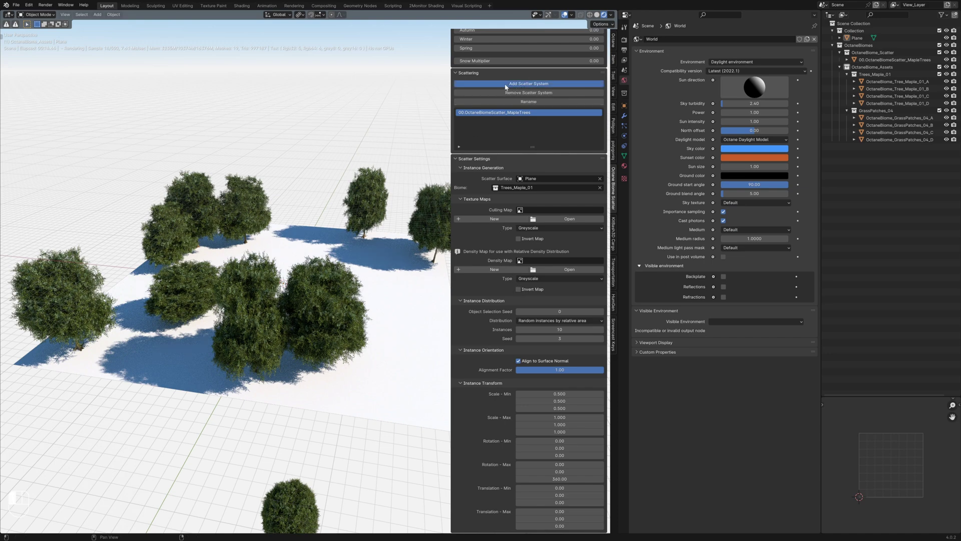
left_click(543, 102)
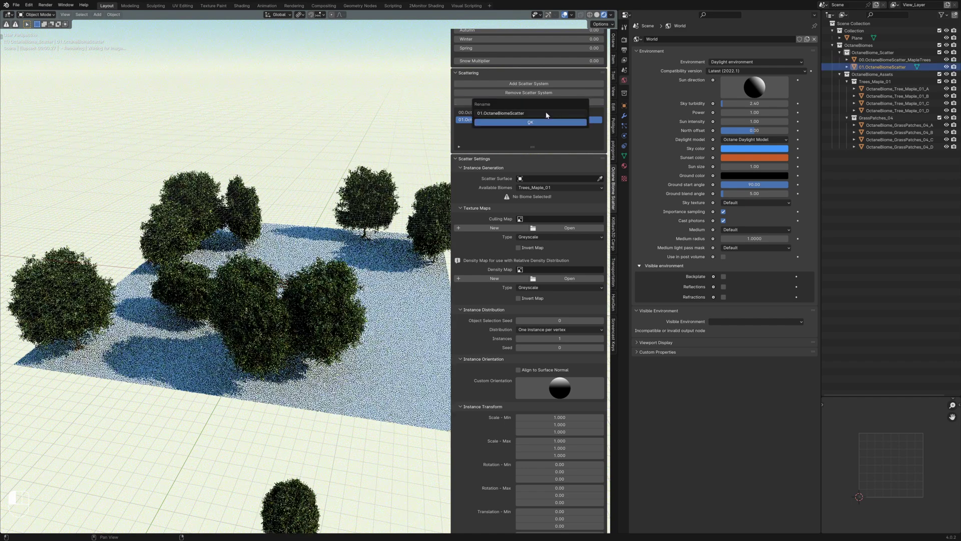
left_click(547, 115)
key("End")
type("_Gr")
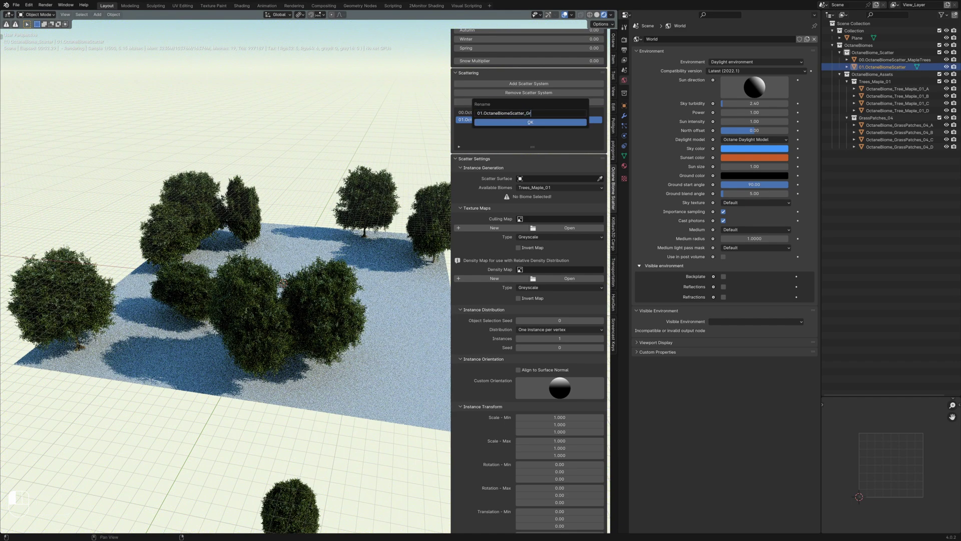
type("assPatches")
key("Return")
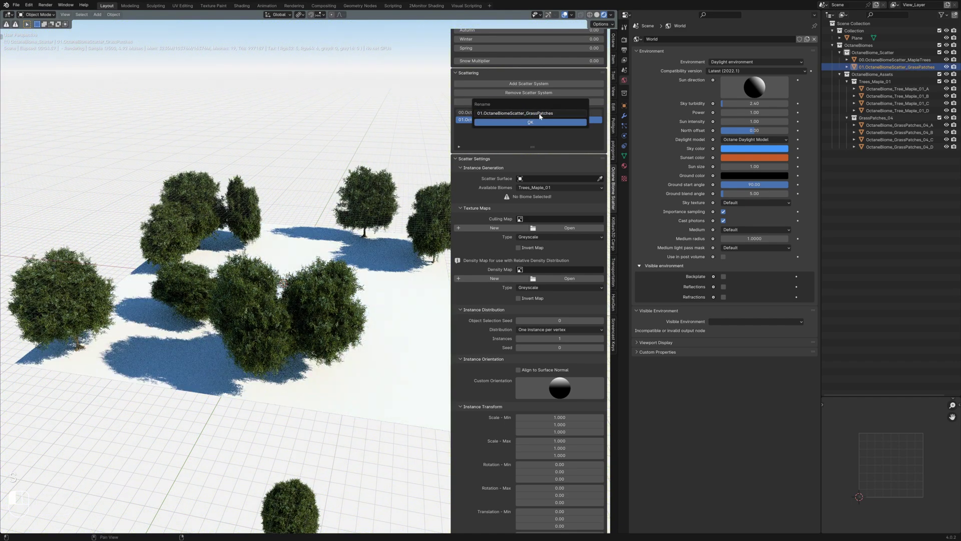
key("Return")
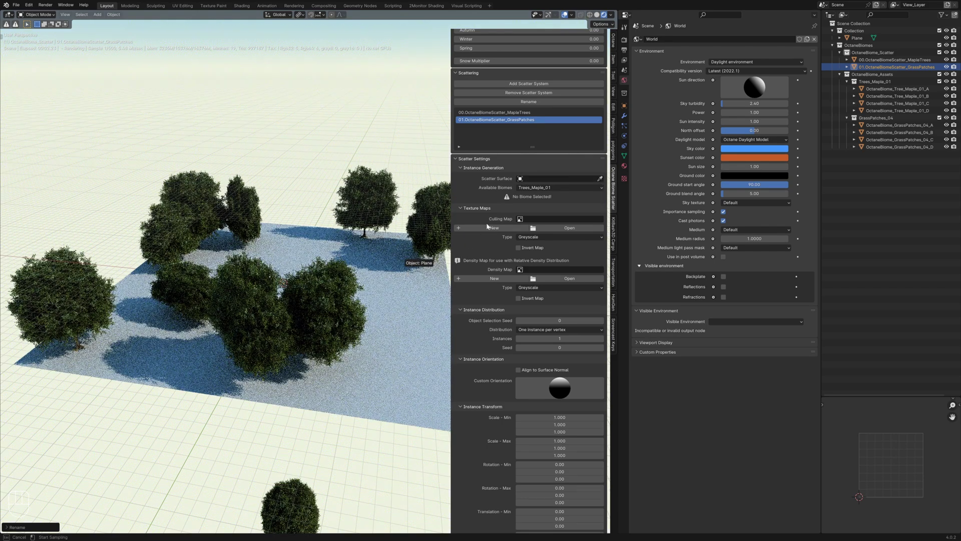
Assign the Plane as the grass scatter's surface and GrassPatches_04 as its biome.
left_click(518, 192)
left_click(531, 188)
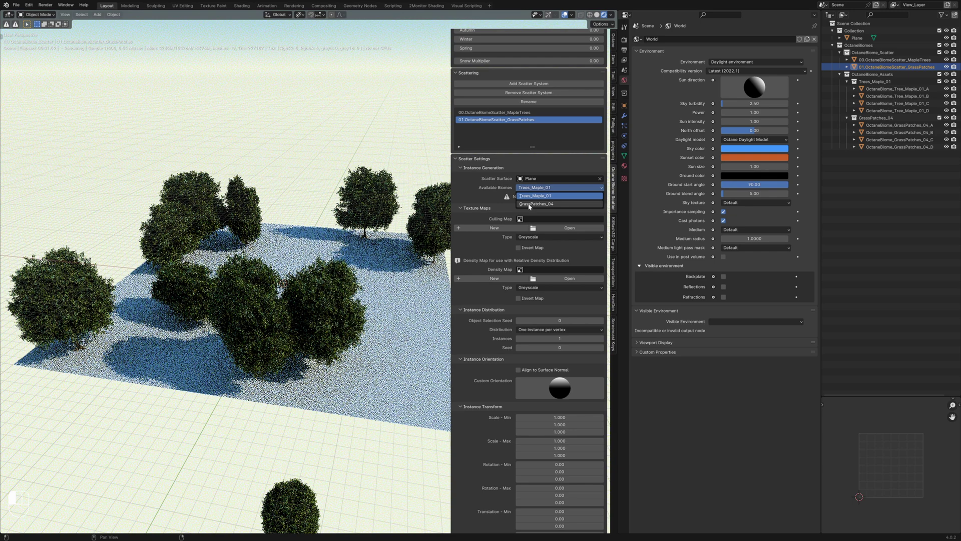
left_click(530, 203)
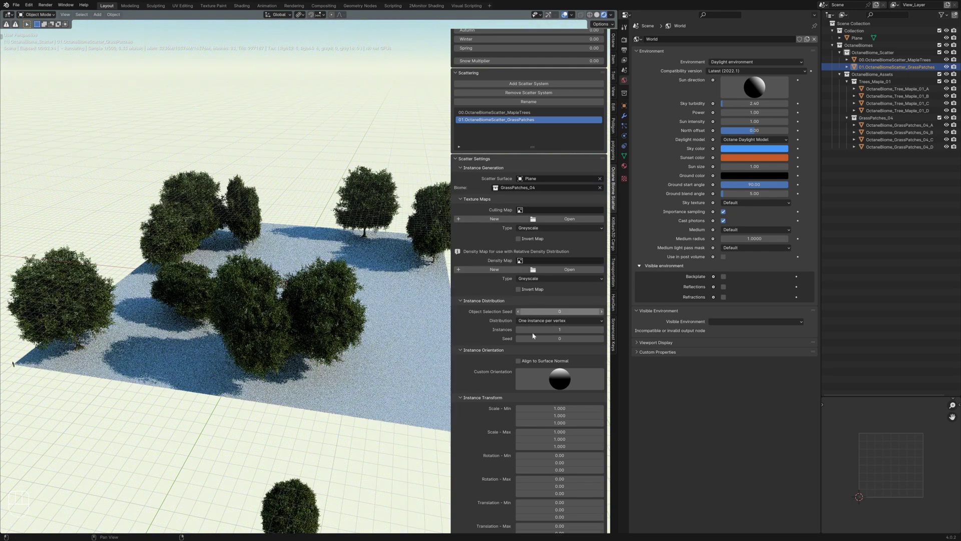
Set the grass distribution to Random instances by relative area and align the instances to the surface normal.
left_click(552, 320)
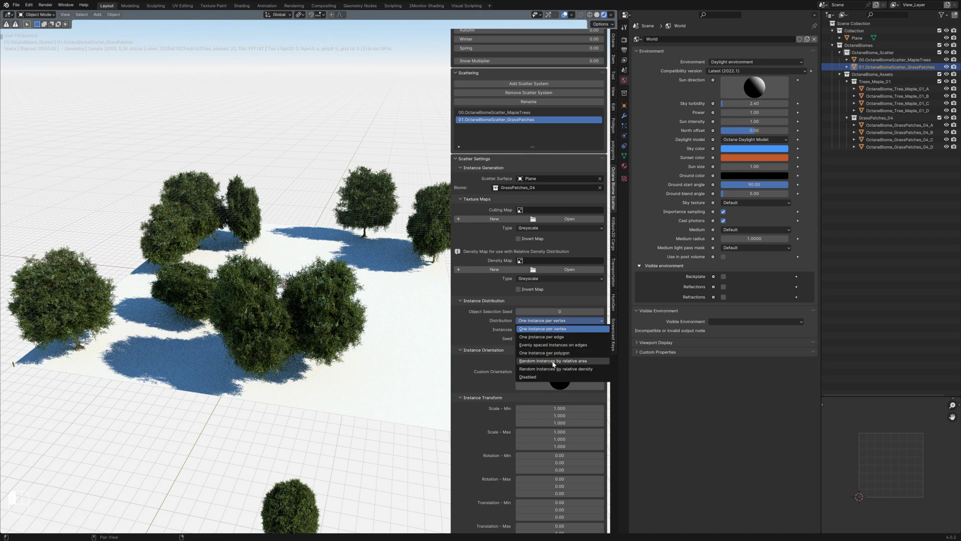
left_click(553, 361)
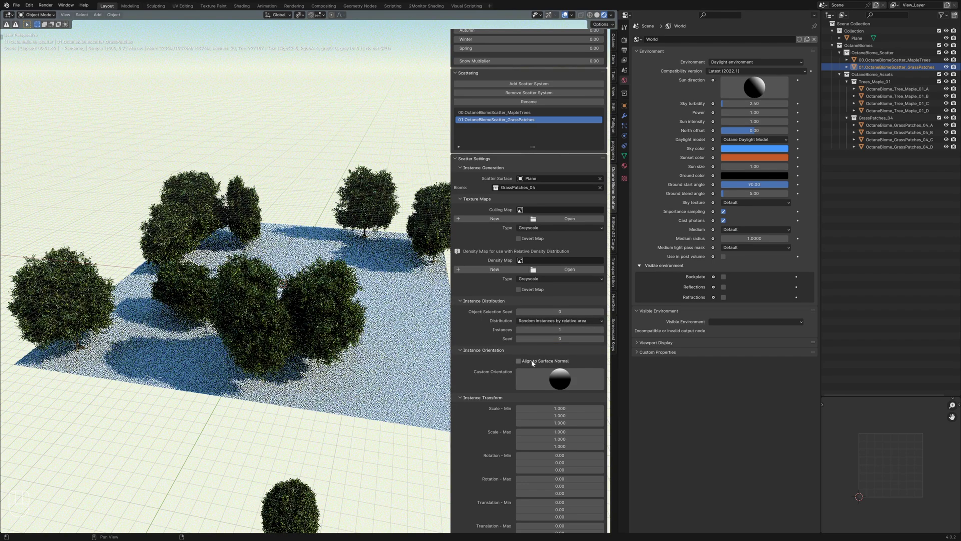
left_click(544, 360)
left_click(548, 370)
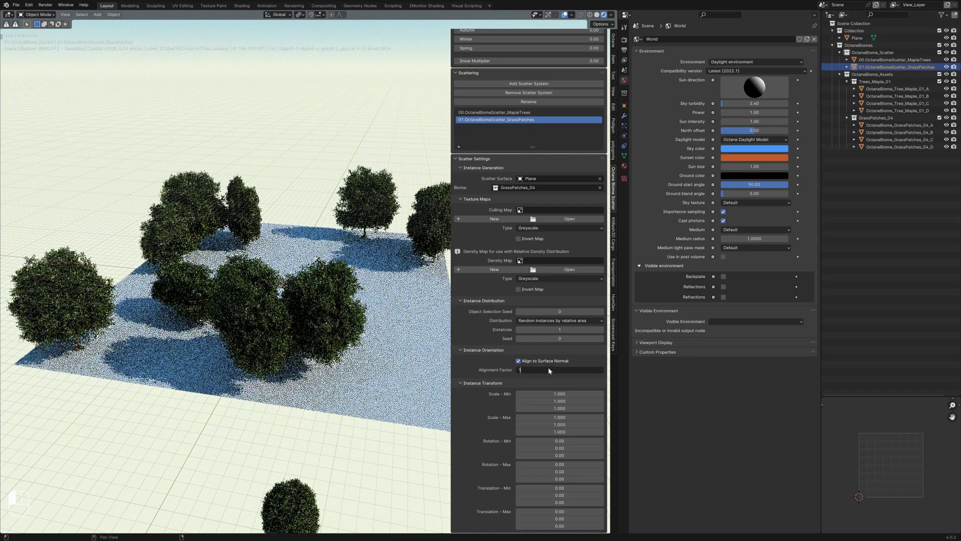
Set the number of grass patch instances to 10000.
left_click(552, 329)
type("10000")
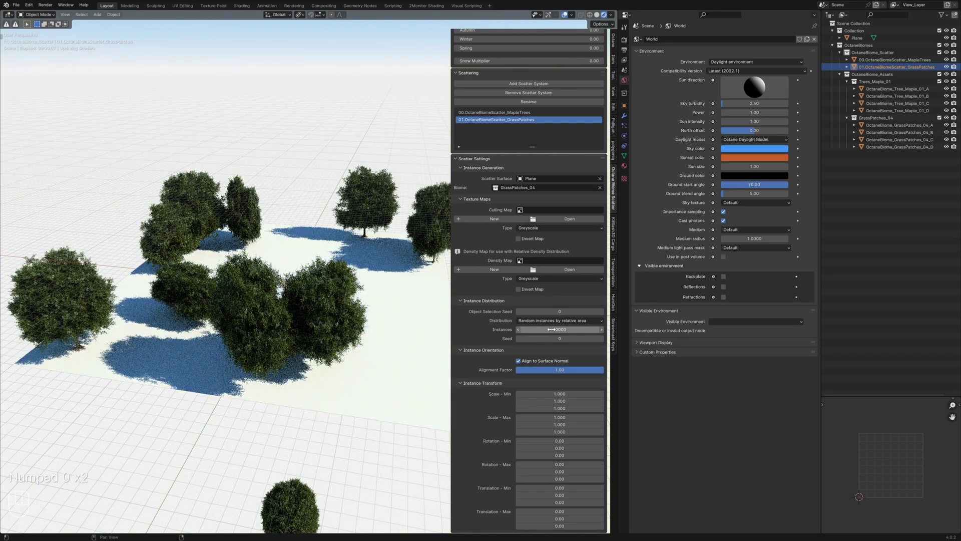
key("Return")
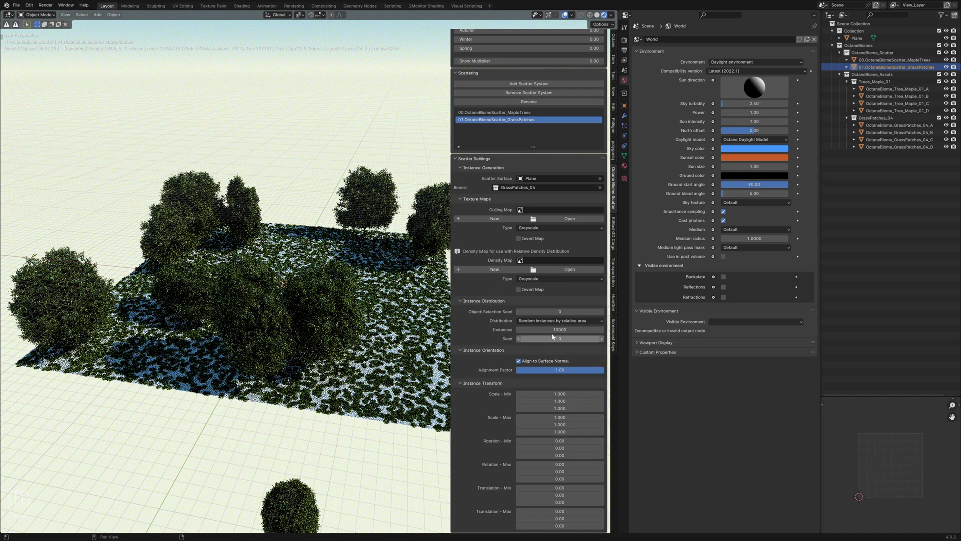
Set the number of grass patch instances to 100000 and inspect the grass coverage beneath the trees.
left_click(551, 329)
type("100000")
key("Return")
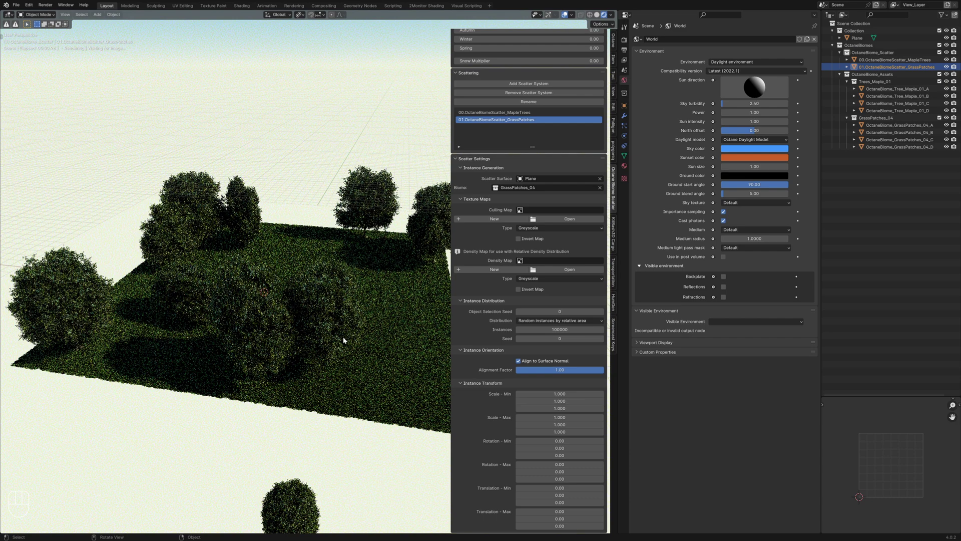
middle_click_drag(333, 334, 304, 326)
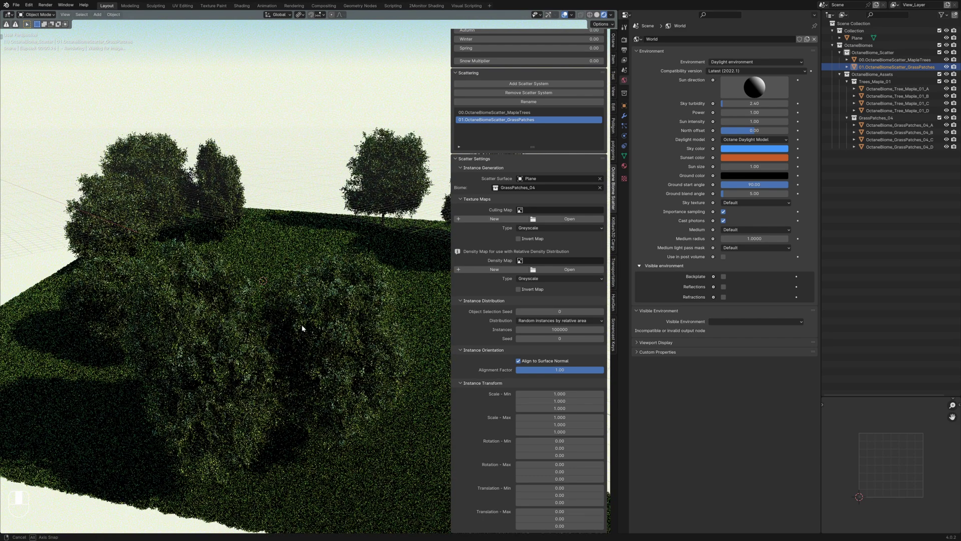
scroll(296, 327, "up", 3)
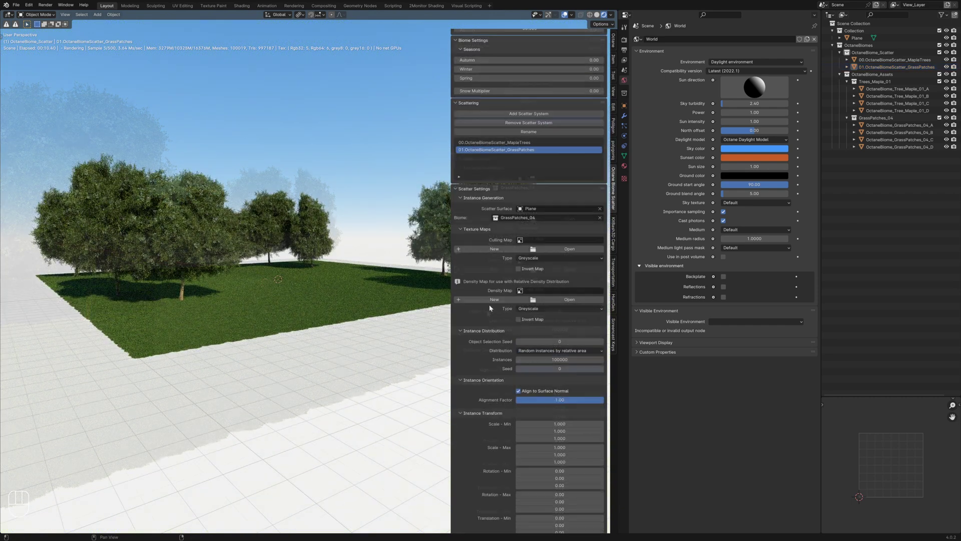
scroll(490, 310, "up", 2)
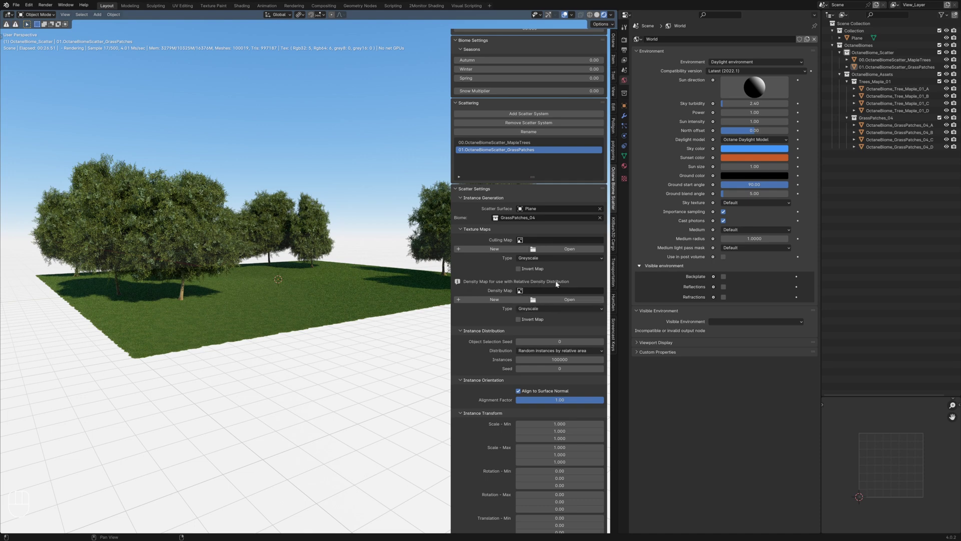
Change the grass scatter's distribution to Random instances by relative density and view the plane from above.
left_click(530, 352)
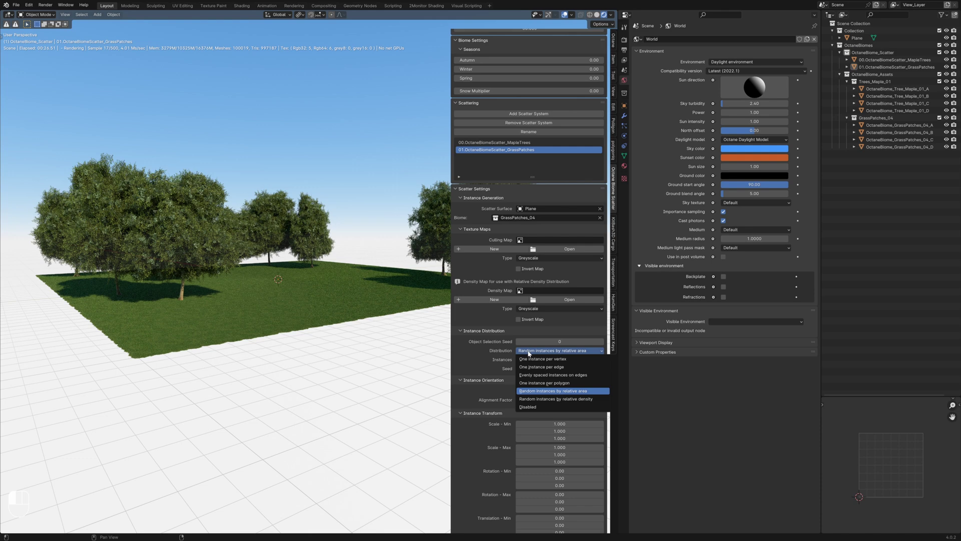
left_click(570, 399)
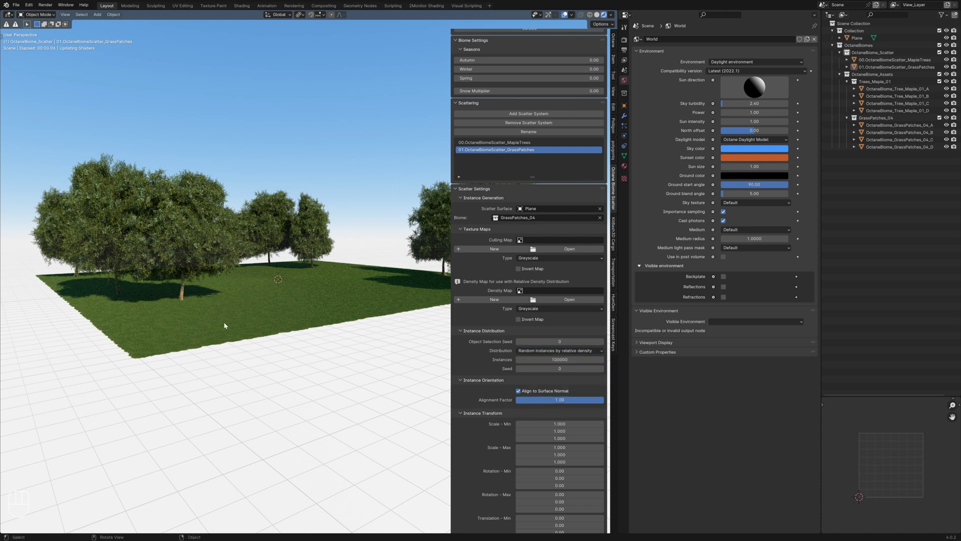
middle_click_drag(206, 293, 229, 317)
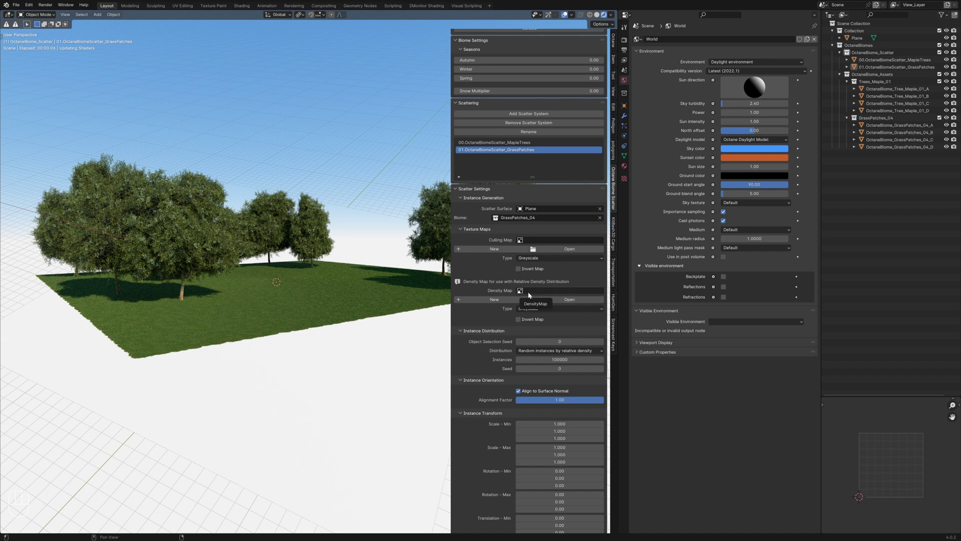
left_click(555, 353)
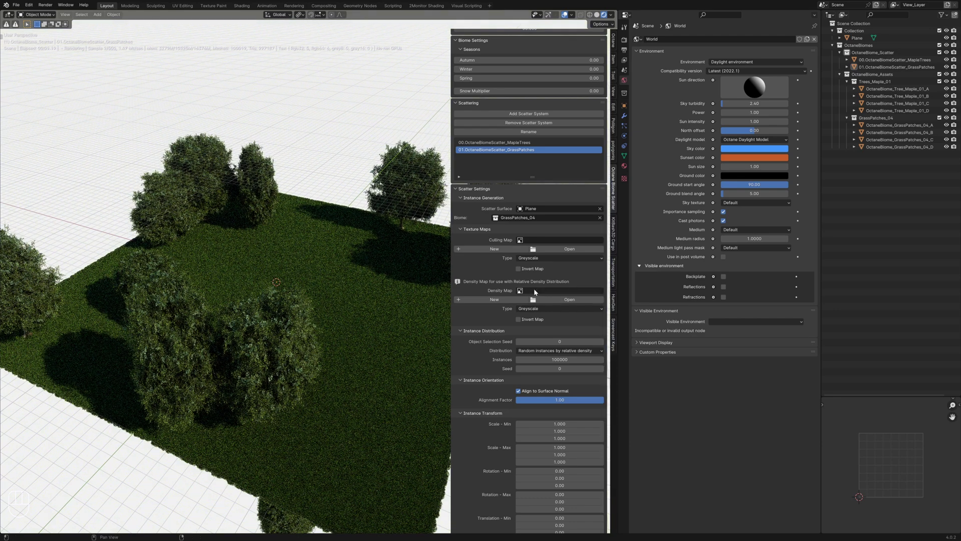
Switch the viewport to Solid shading, check the culling map's type options, and select the ground plane.
left_click(598, 15)
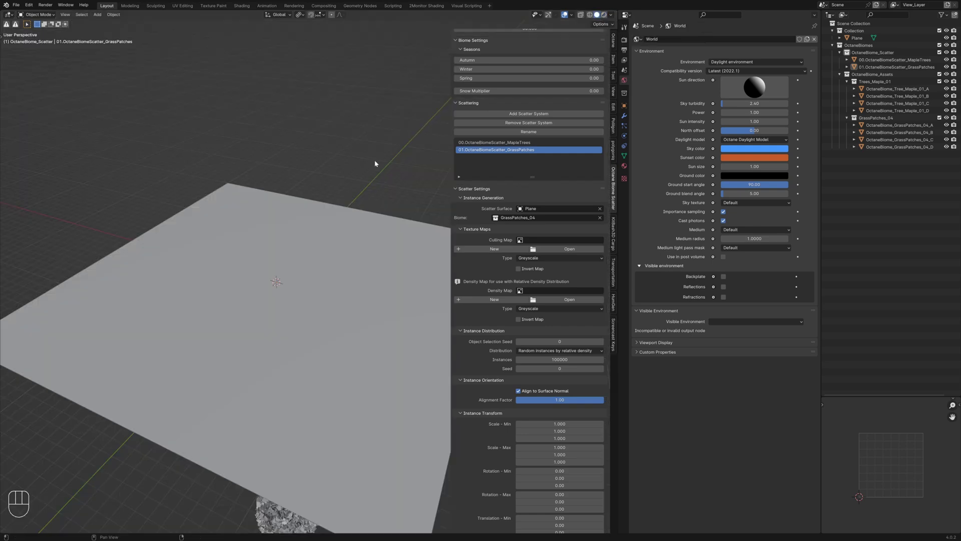
left_click(530, 258)
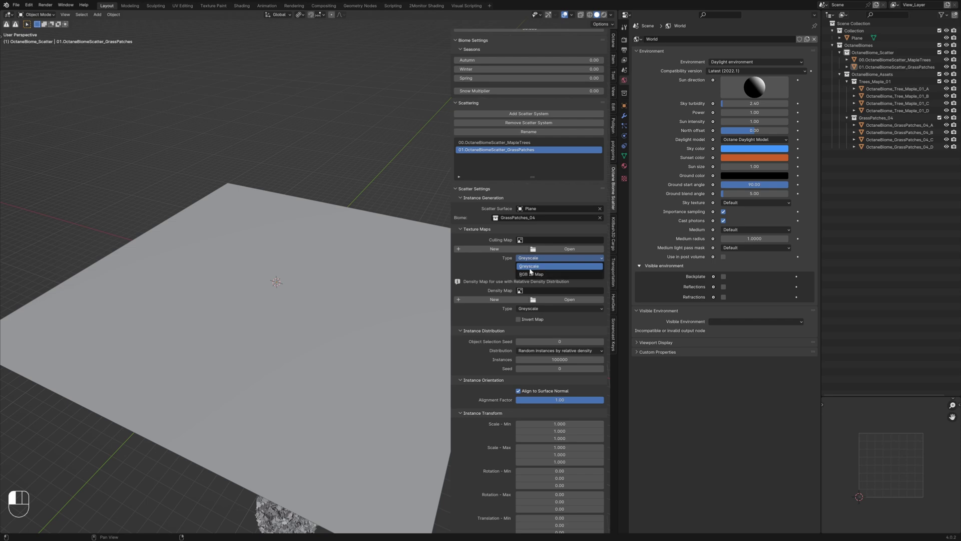
left_click(301, 264)
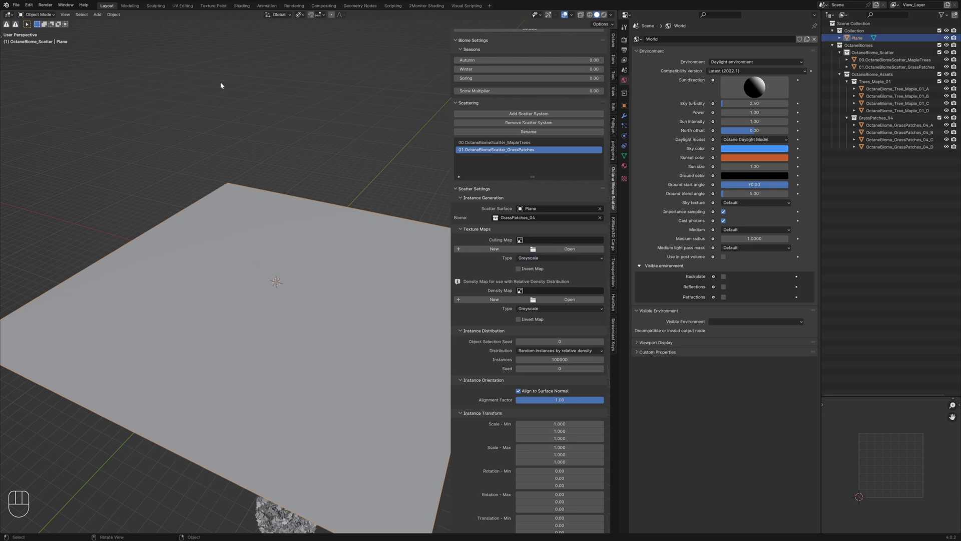
In the Texture Paint workspace, create a new blank 1024 × 1024 px image named Culling.
left_click(214, 6)
mouse_move(529, 230)
middle_mouse_down()
mouse_move(536, 281)
mouse_move(562, 292)
mouse_move(657, 266)
middle_mouse_up()
middle_click_drag(587, 322, 539, 246)
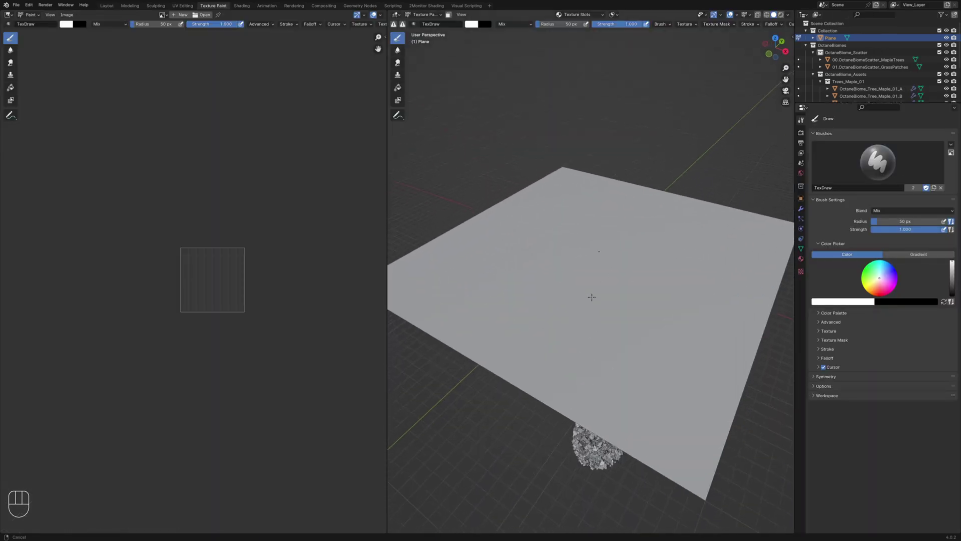
left_click(180, 15)
left_click(190, 28)
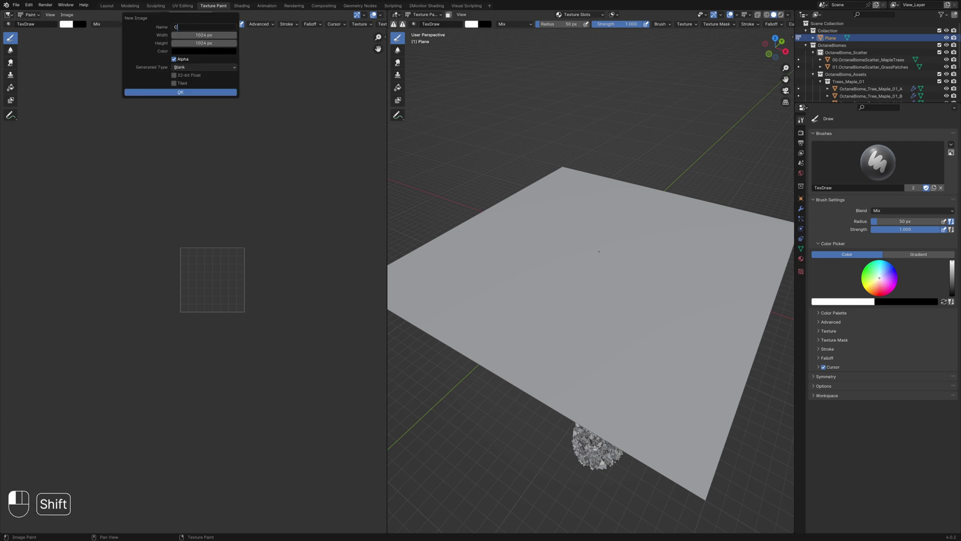
type("Culling")
key("Return")
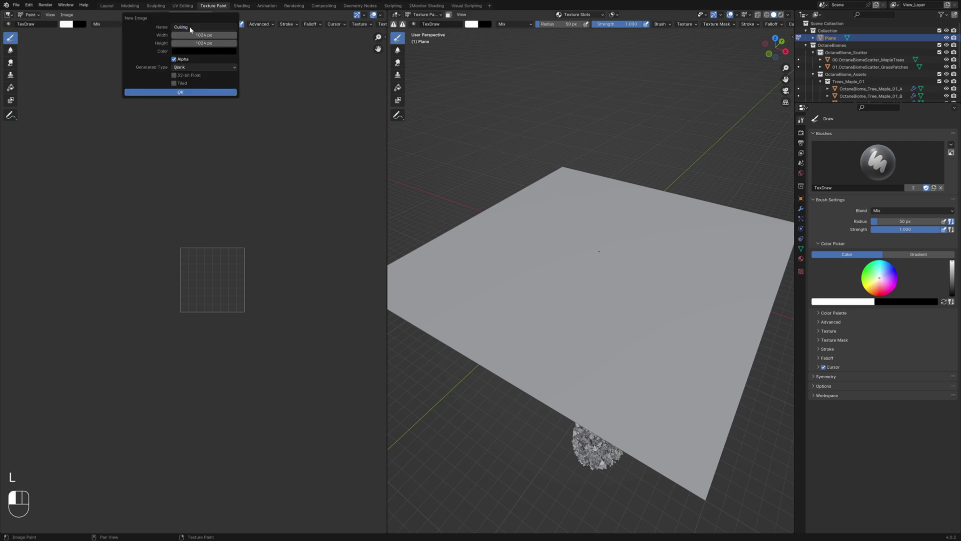
left_click(181, 92)
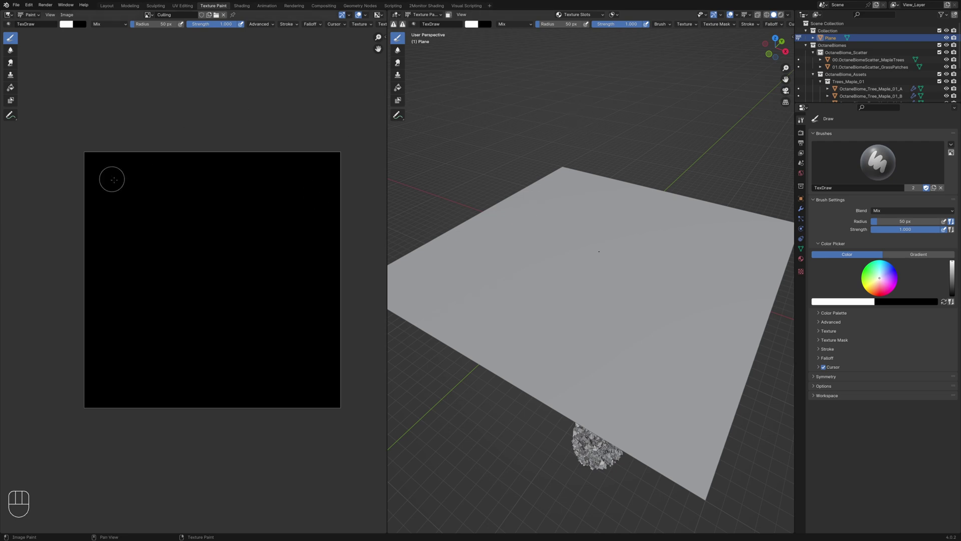
Paint the upper-left part of the Culling image white with a brush radius of 189 px, leaving the lower-right area black.
mouse_move(113, 208)
left_mouse_down()
mouse_move(165, 150)
mouse_move(148, 191)
mouse_move(127, 161)
mouse_move(343, 160)
mouse_move(247, 225)
mouse_move(74, 262)
mouse_move(64, 407)
mouse_move(230, 268)
mouse_move(316, 176)
mouse_move(266, 198)
mouse_move(151, 176)
left_mouse_up()
key("f")
left_click(190, 175)
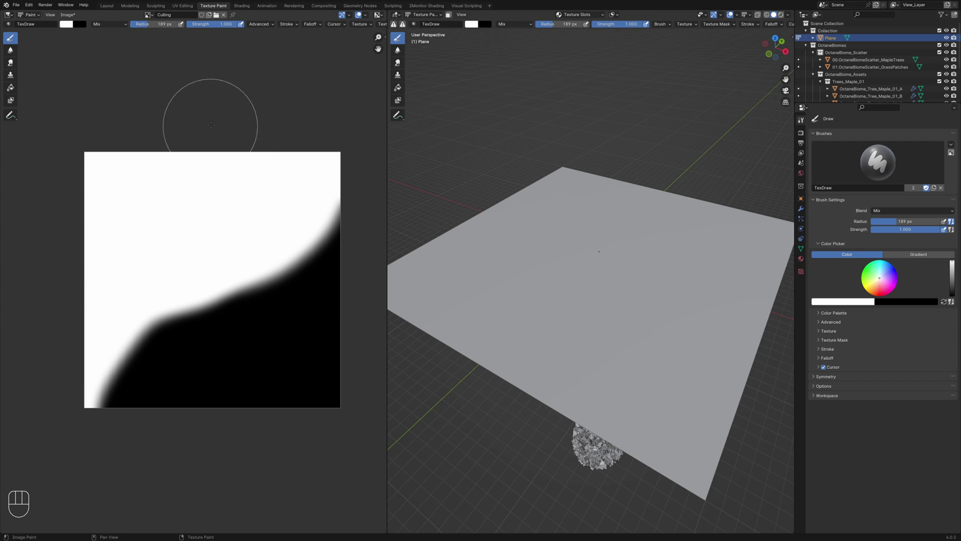
Save the painted mask as Culling.png in the TutorialDemo folder.
left_click(68, 15)
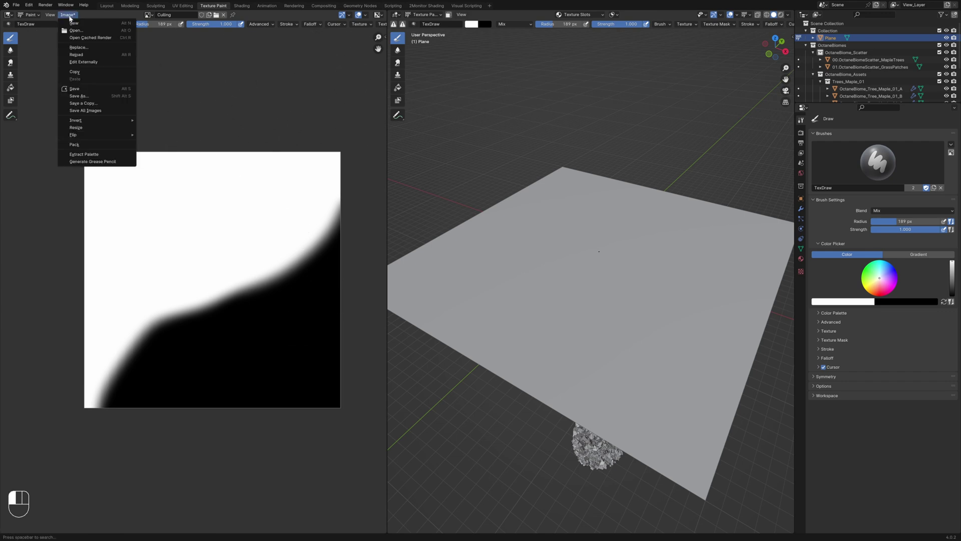
left_click(79, 97)
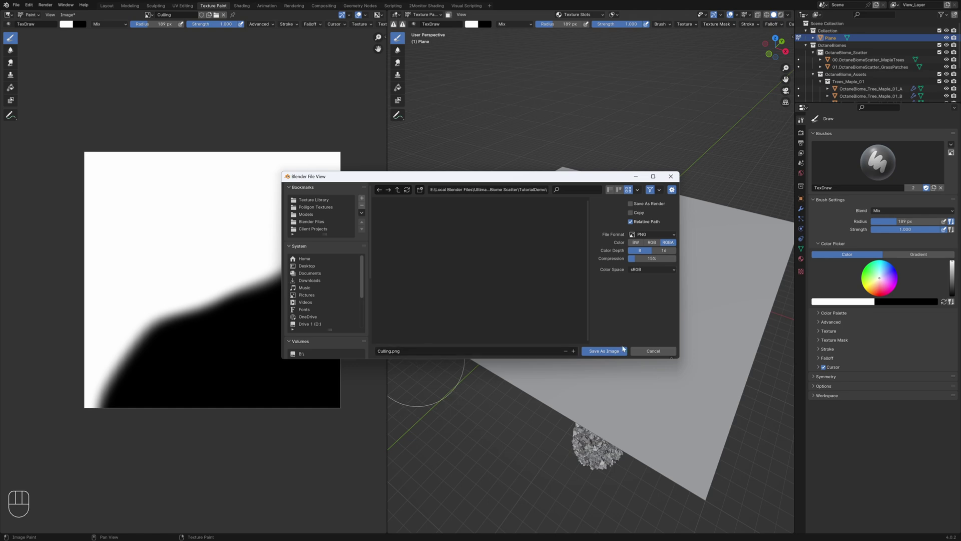
left_click(604, 351)
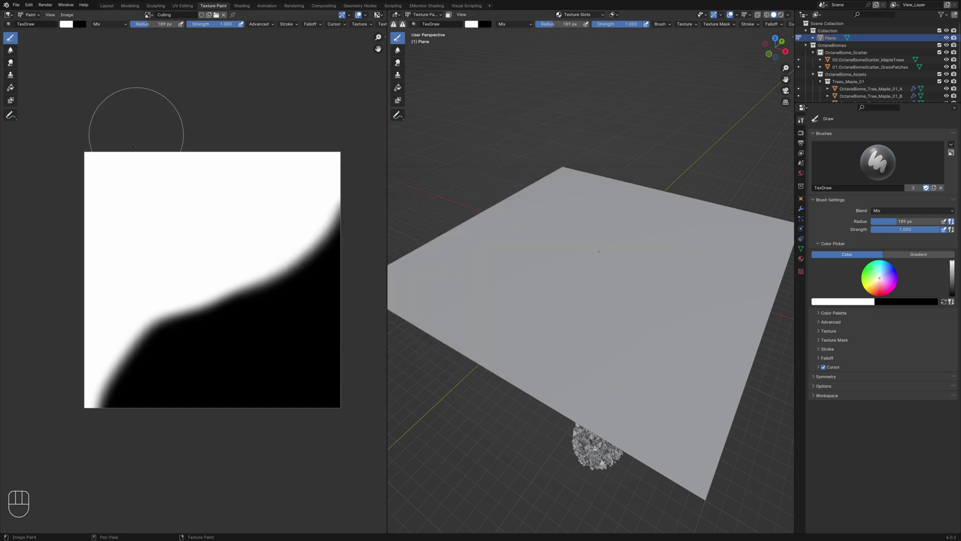
left_click(67, 15)
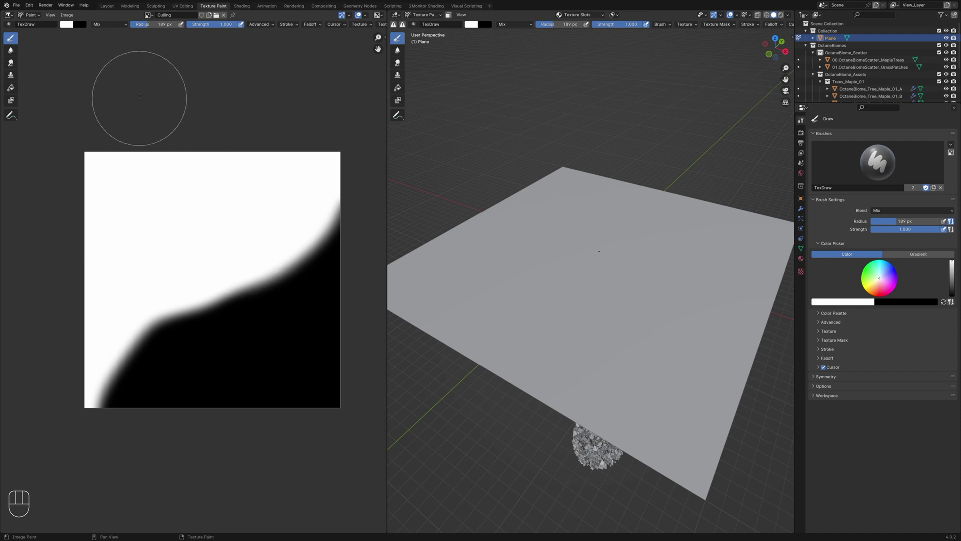
Back in the Layout workspace, load Culling.png as the grass scatter's culling map and inspect the grass in Rendered shading.
left_click(107, 5)
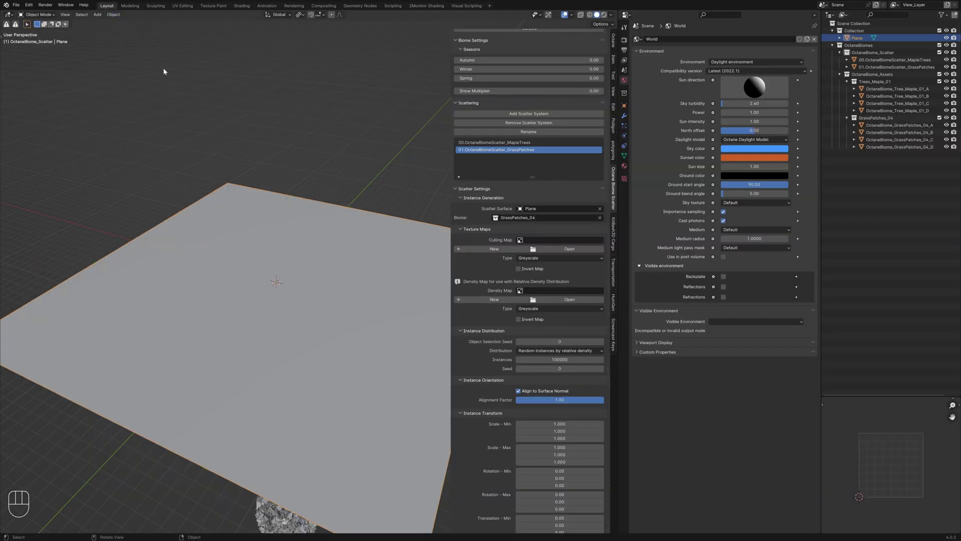
middle_click_drag(320, 290, 285, 257, "shift")
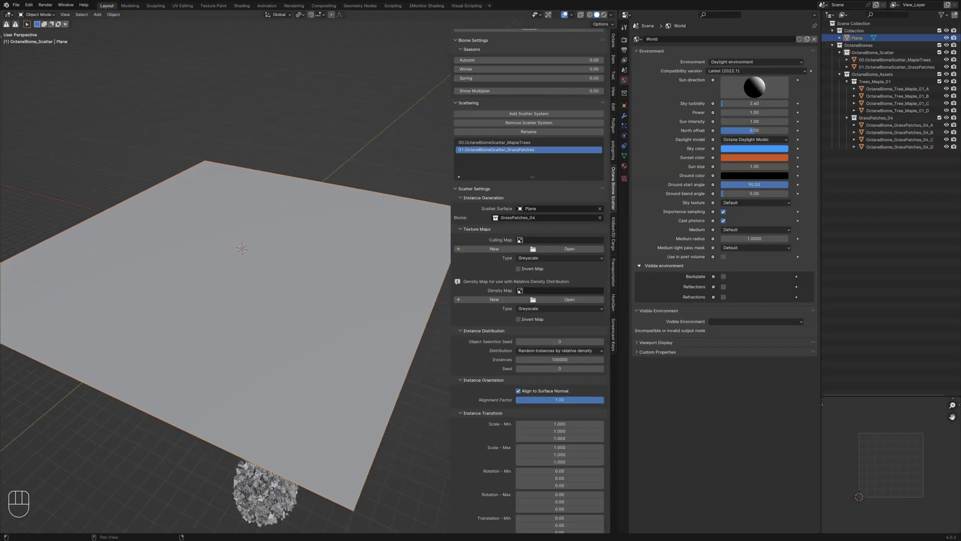
left_click(521, 240)
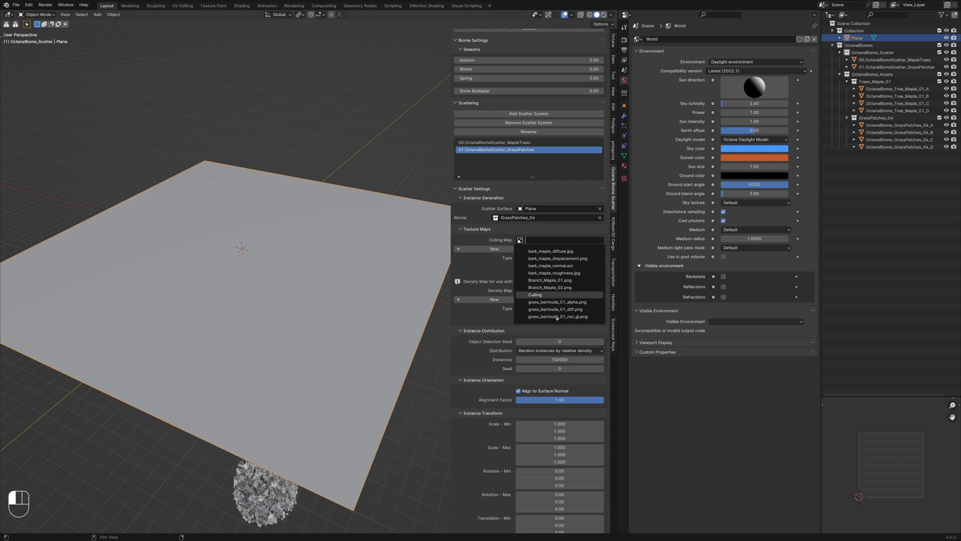
left_click(566, 249)
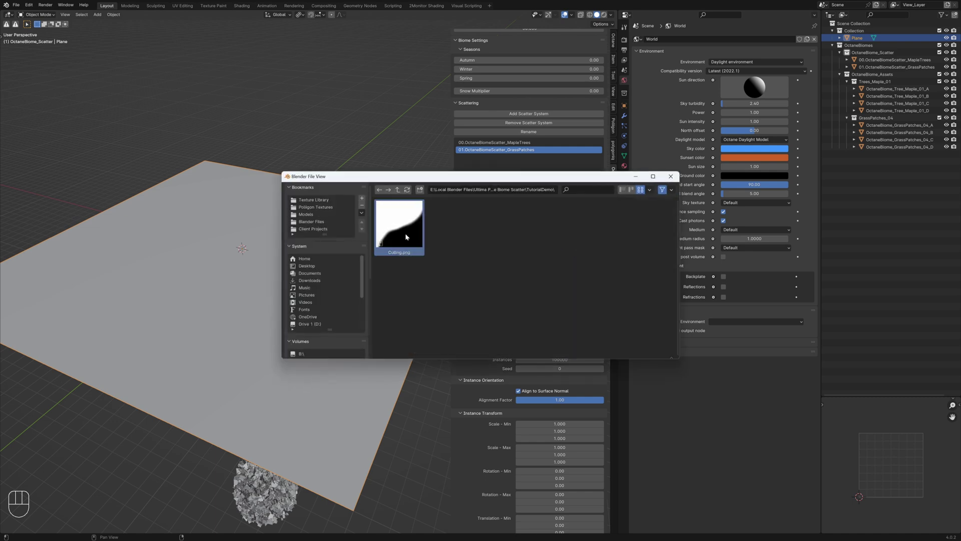
double_click(406, 234)
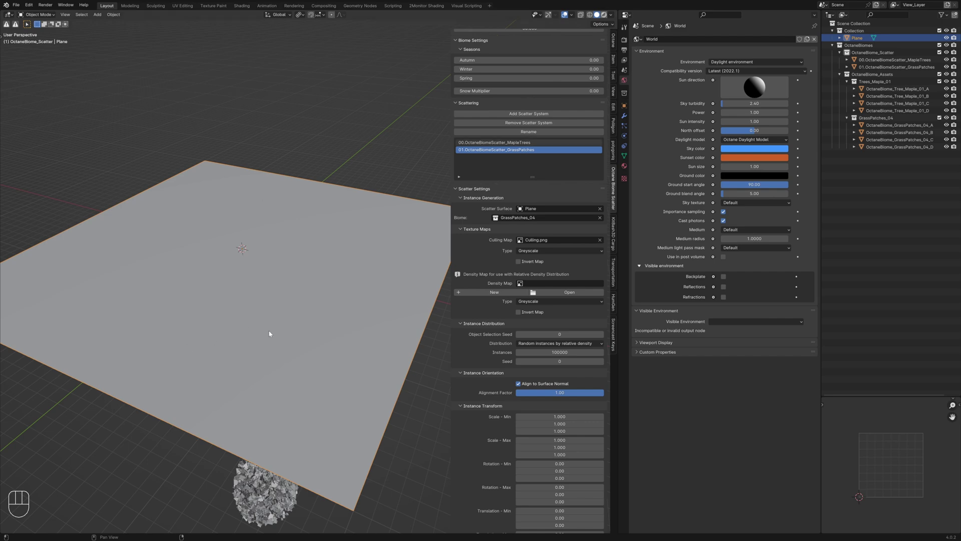
key("shift+z")
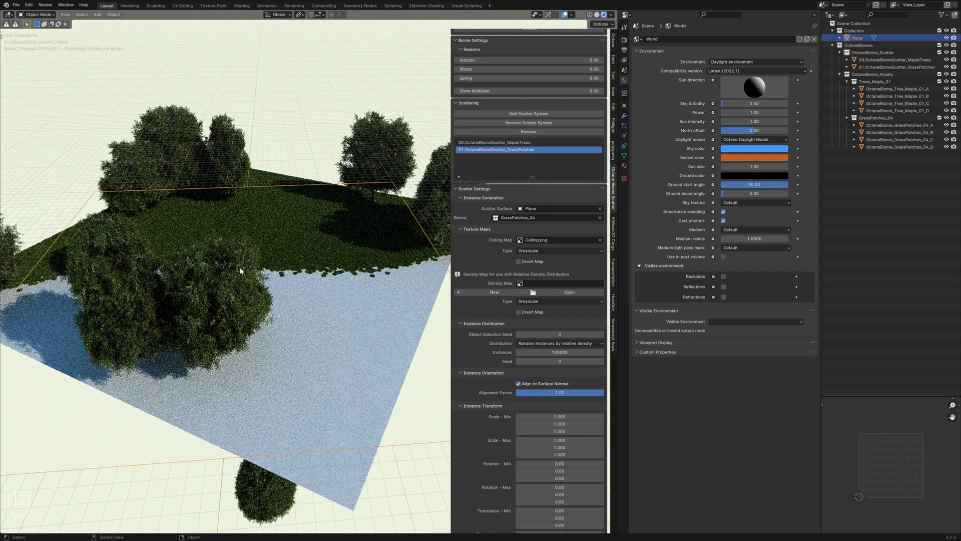
middle_click_drag(343, 245, 356, 200)
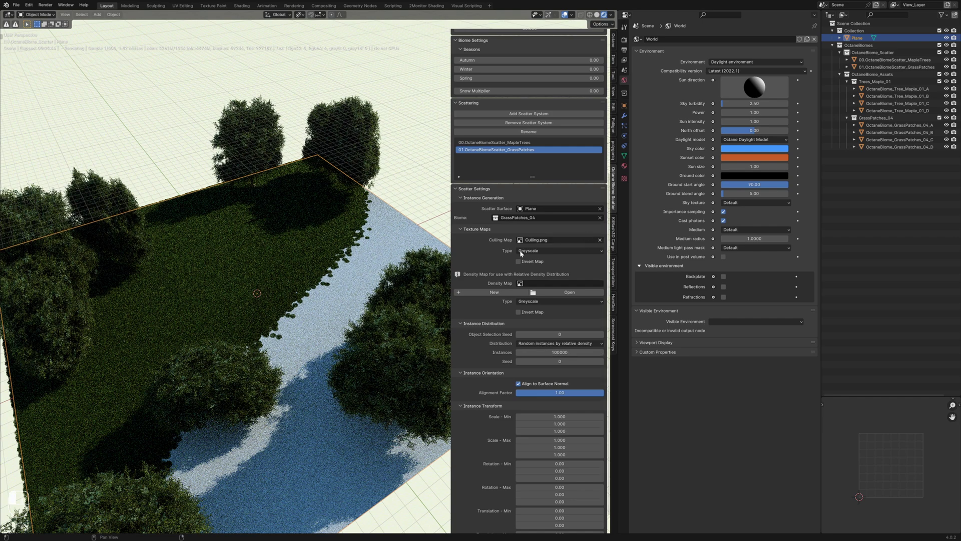
Clear the culling map, assign Culling.png as the grass scatter's density map instead, and inspect the grass coverage around the plane.
left_click(533, 291)
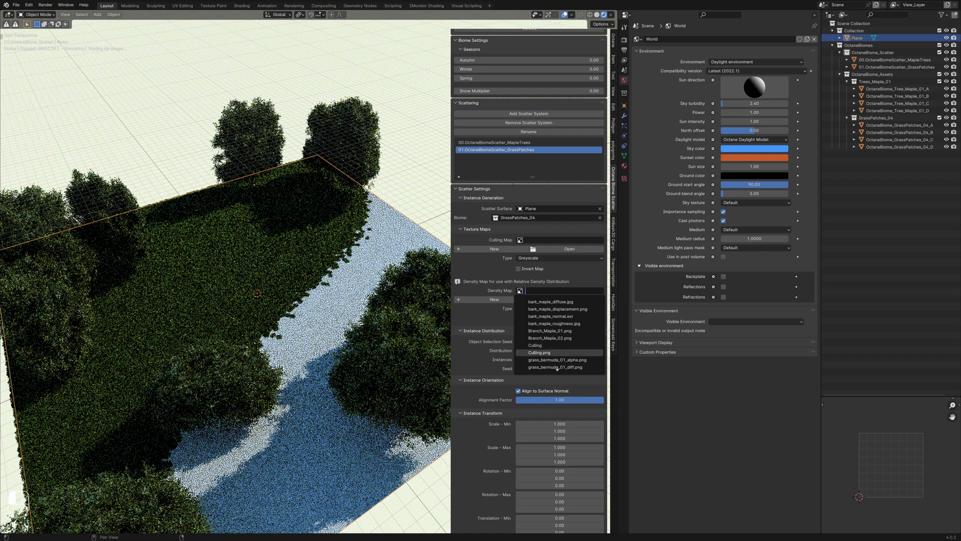
key("Return")
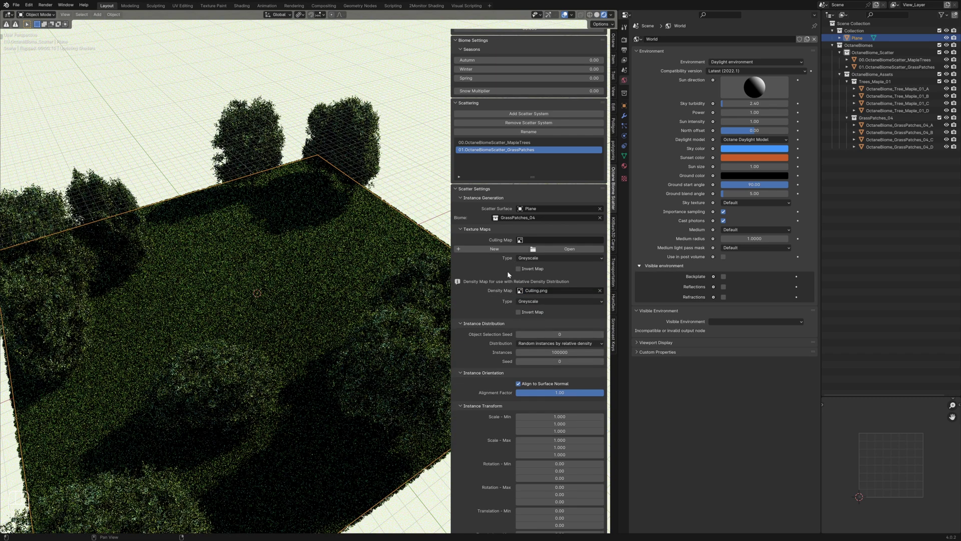
middle_click_drag(270, 246, 273, 256)
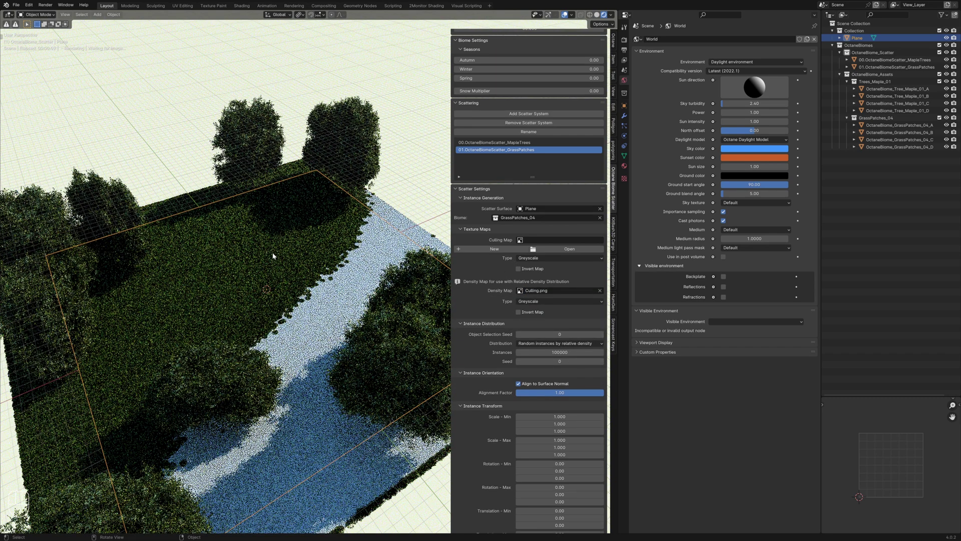
middle_click_drag(347, 299, 349, 371)
middle_click_drag(297, 350, 296, 349)
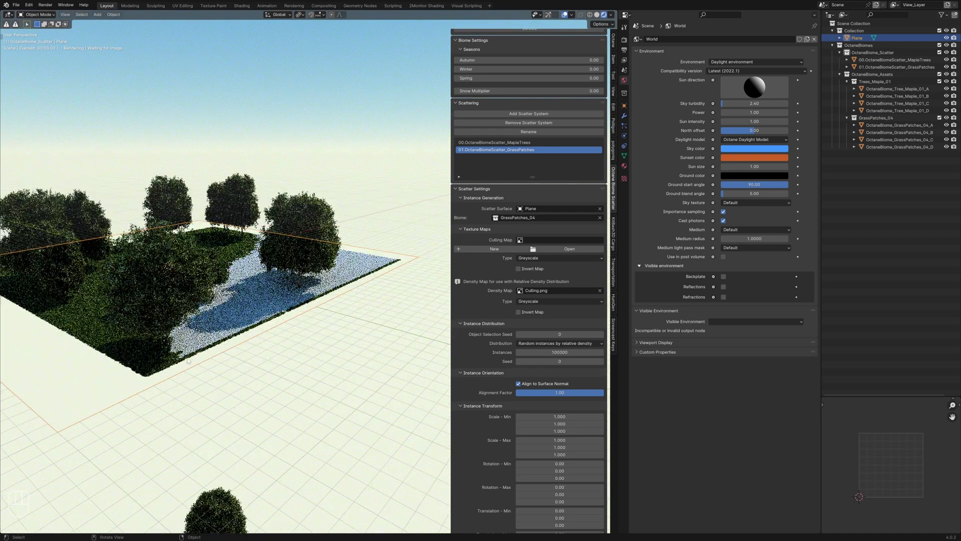
middle_click_drag(188, 361, 168, 369)
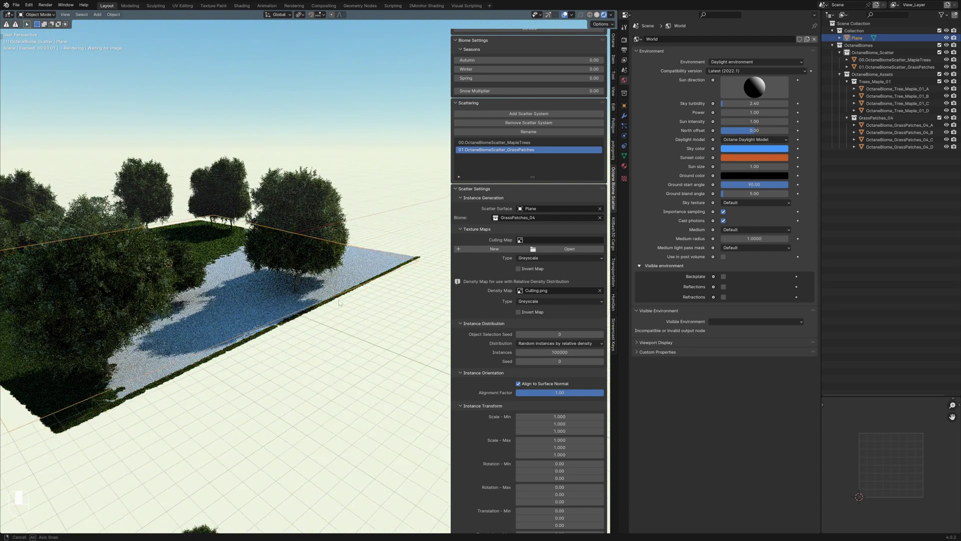
middle_click_drag(423, 254, 273, 309)
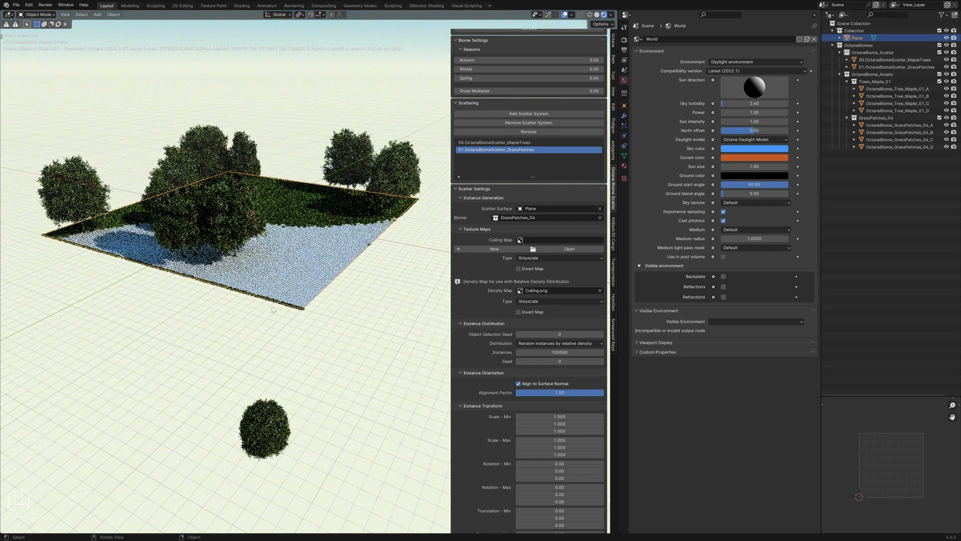
middle_click_drag(329, 234, 333, 249)
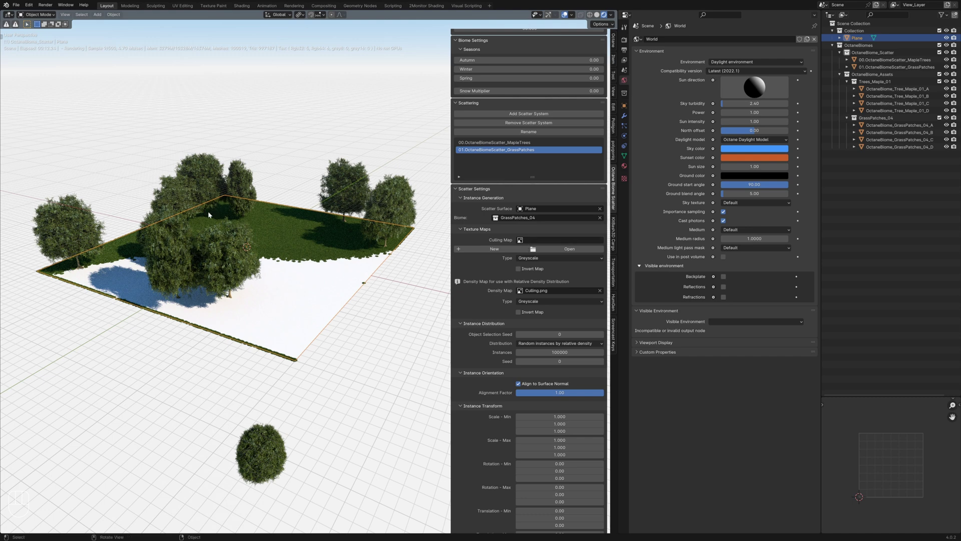
Invert the grass scatter's density map and inspect the grass coverage from another angle.
left_click(518, 312)
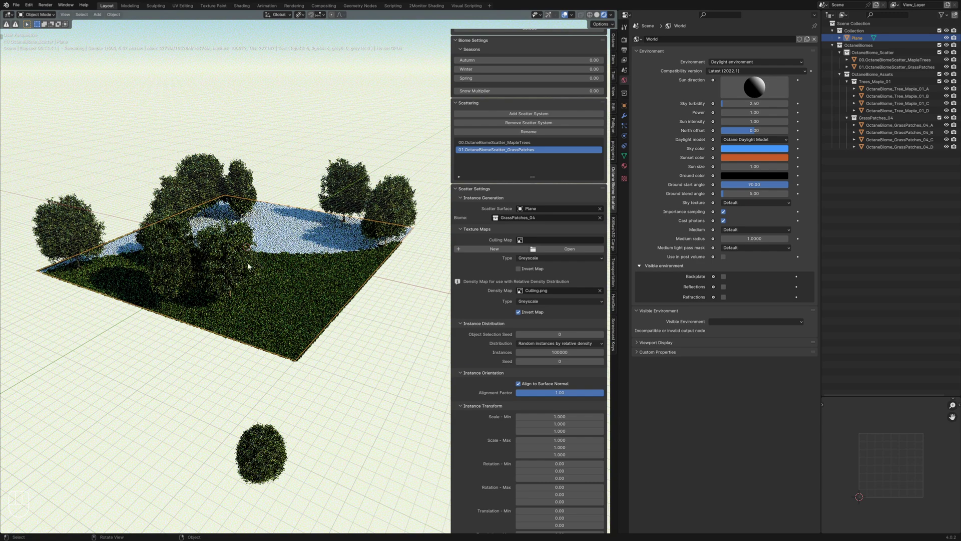
scroll(222, 309, "up", 3)
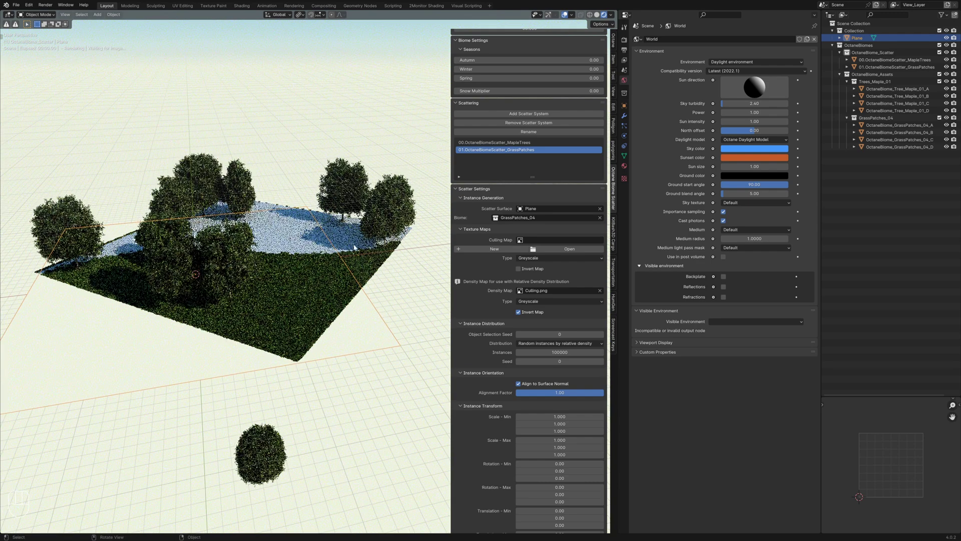
middle_click_drag(274, 270, 316, 246)
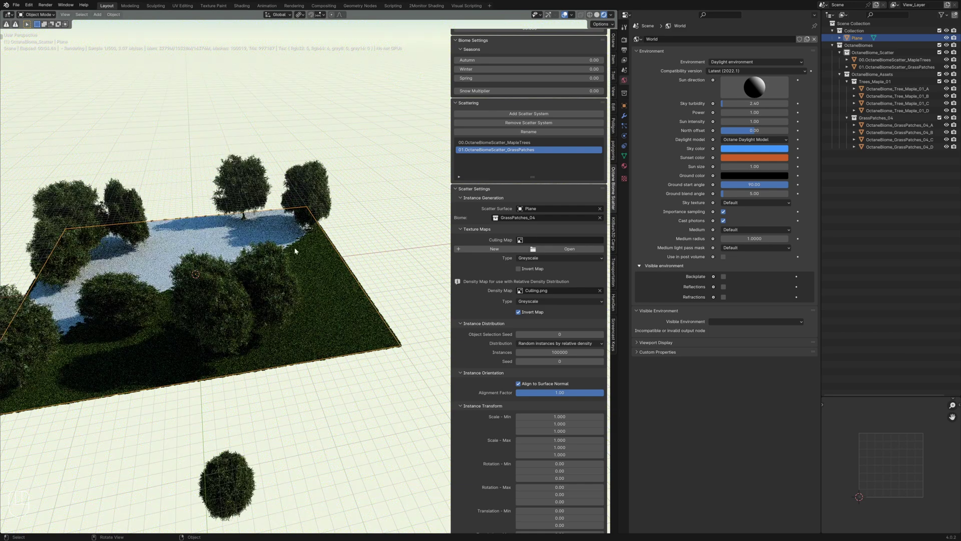
Check the density map's type options, keeping Greyscale.
left_click(535, 302)
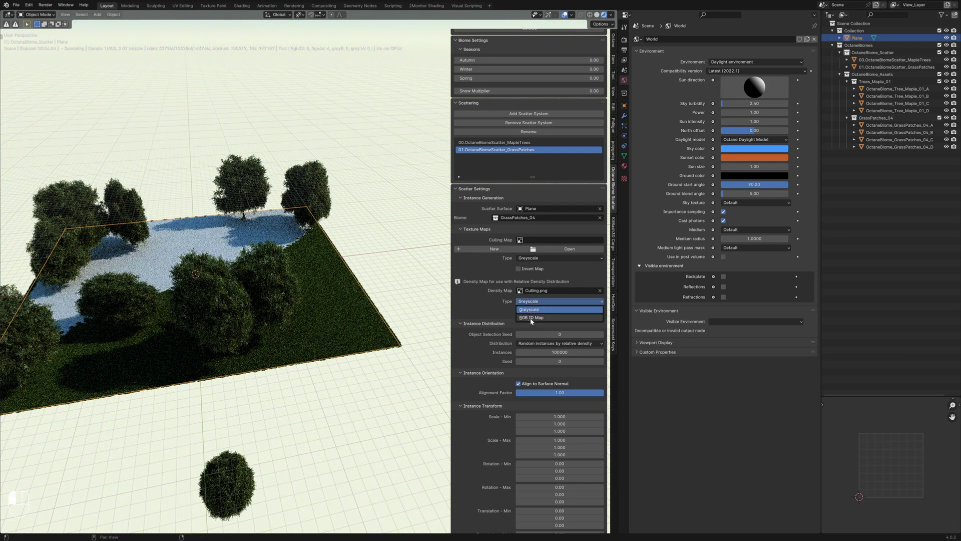
left_click(540, 309)
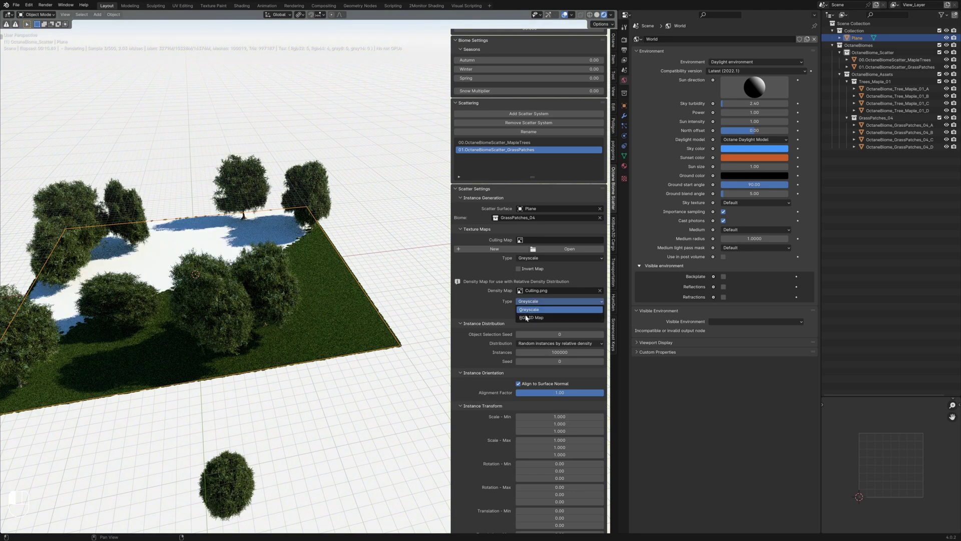
left_click(535, 301)
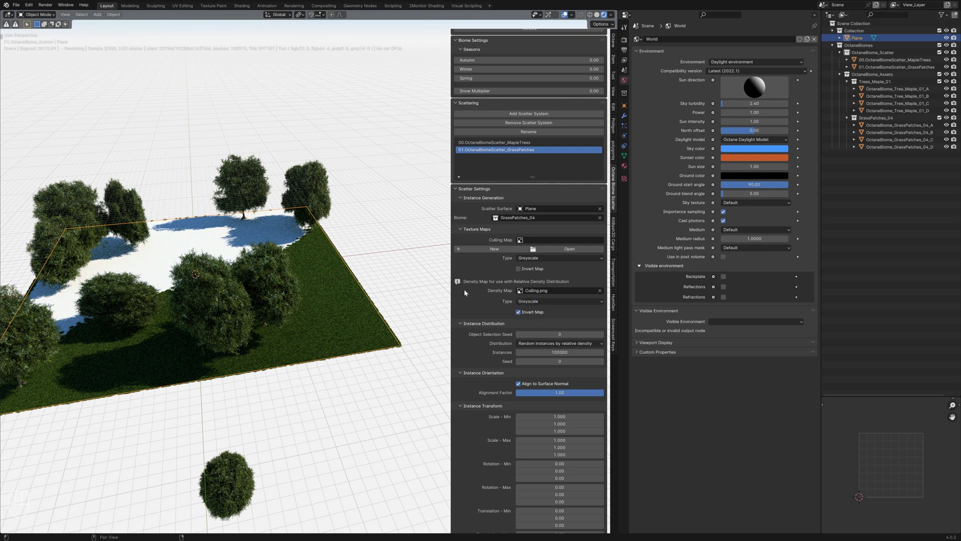
Switch the viewport to Solid shading and add the Flower_Celandine_01 biome from the Flowers category.
left_click(597, 14)
middle_click_drag(260, 280, 323, 279)
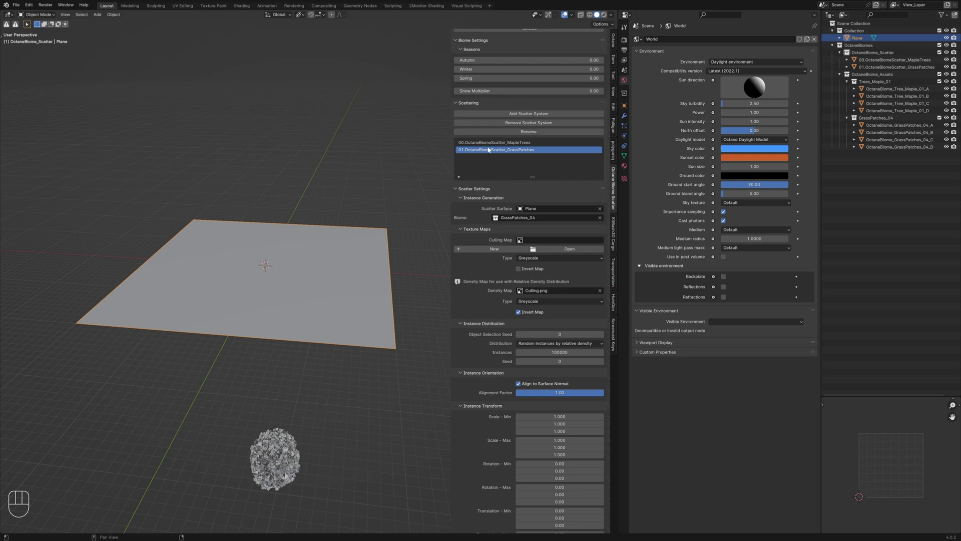
scroll(507, 195, "up", 3)
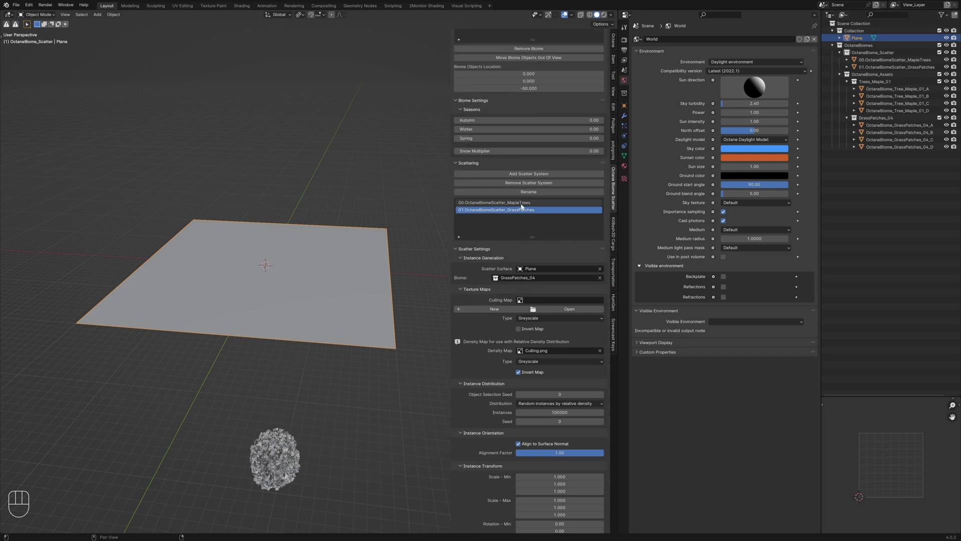
scroll(521, 207, "up", 7)
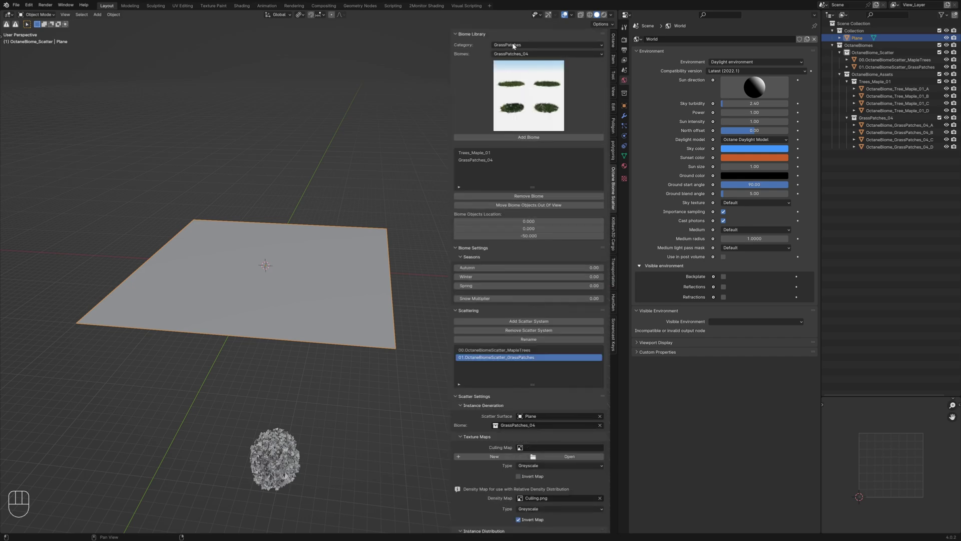
left_click(513, 46)
left_click(507, 53)
left_click(520, 55)
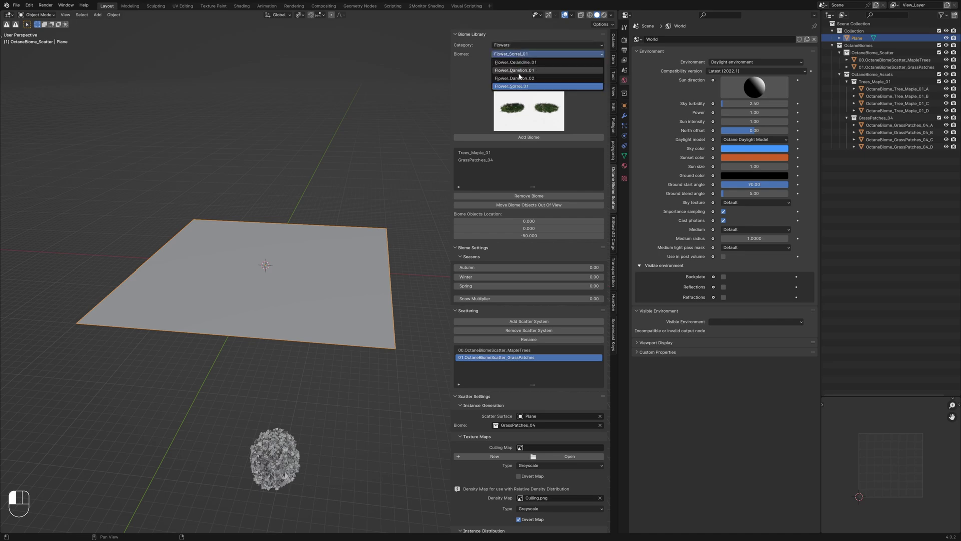
left_click(518, 63)
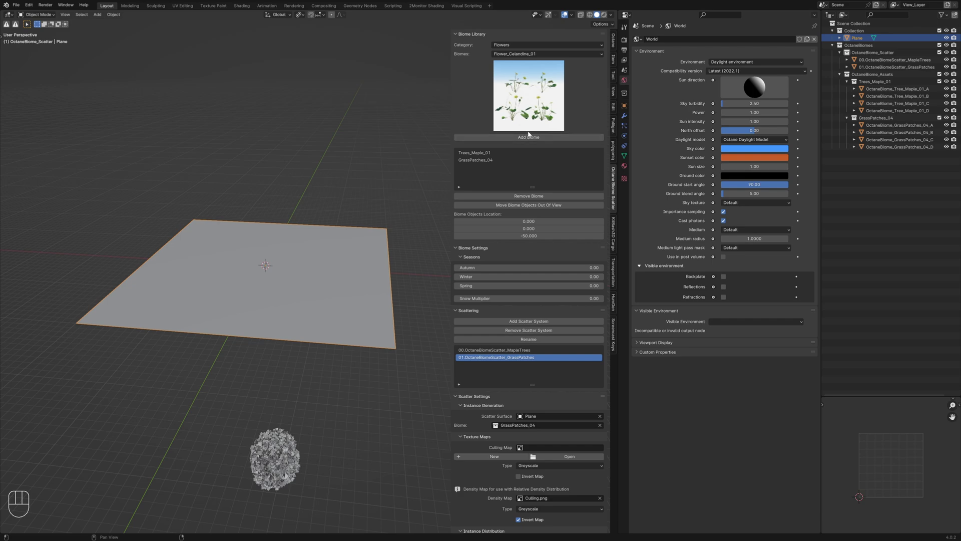
left_click(529, 137)
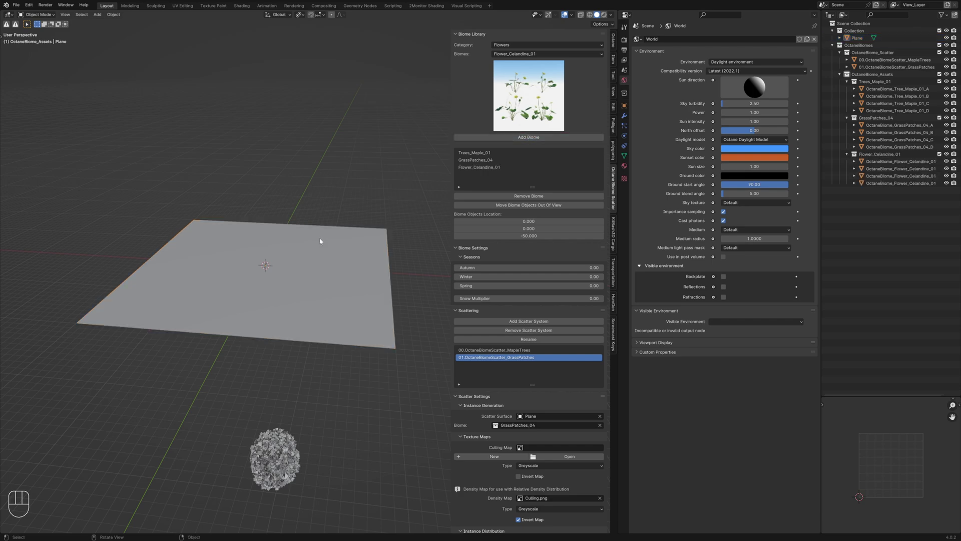
Move the flower biome objects out of view and add a scatter system named 02.OctaneBiomeScatter_Flowers.
left_click(535, 204)
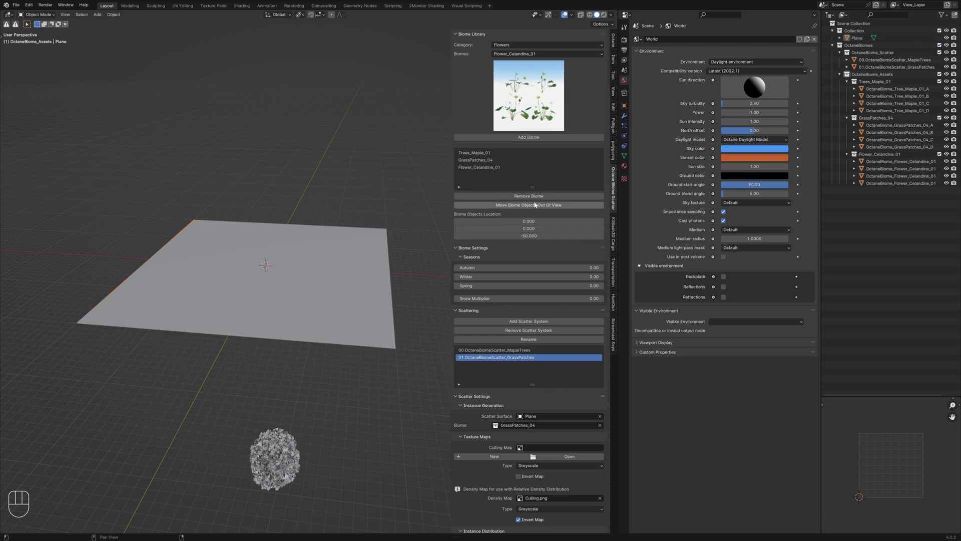
left_click(529, 321)
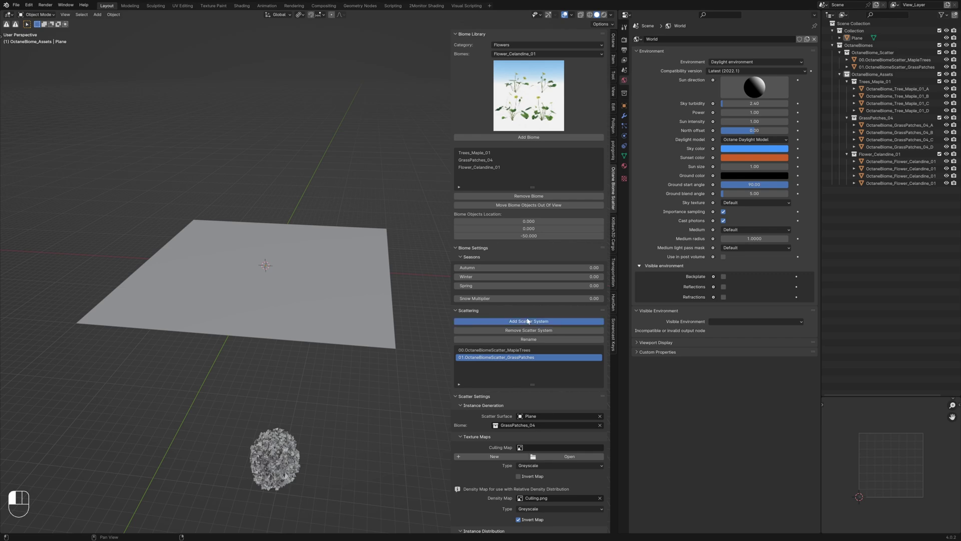
left_click(548, 340)
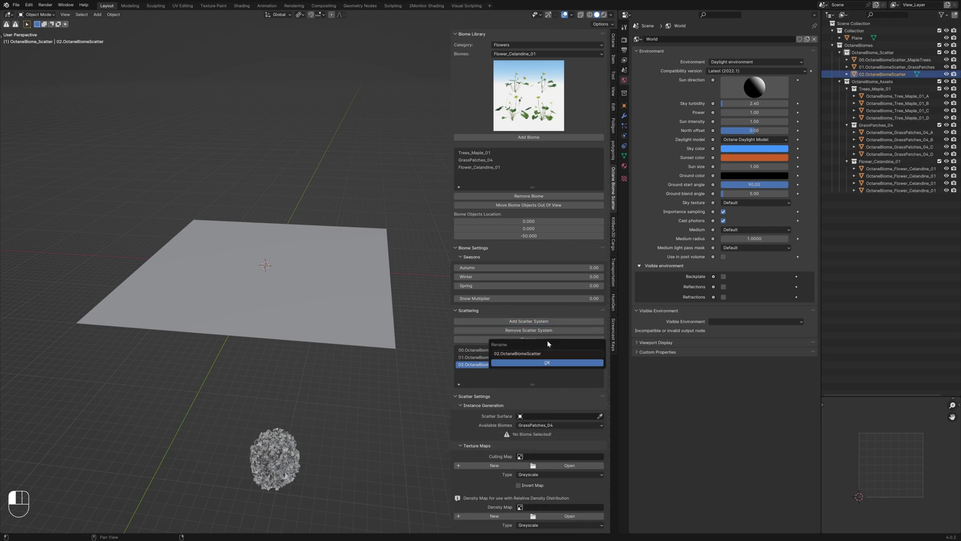
left_click(545, 353)
left_click(545, 353)
type("_Flowers")
key("Return")
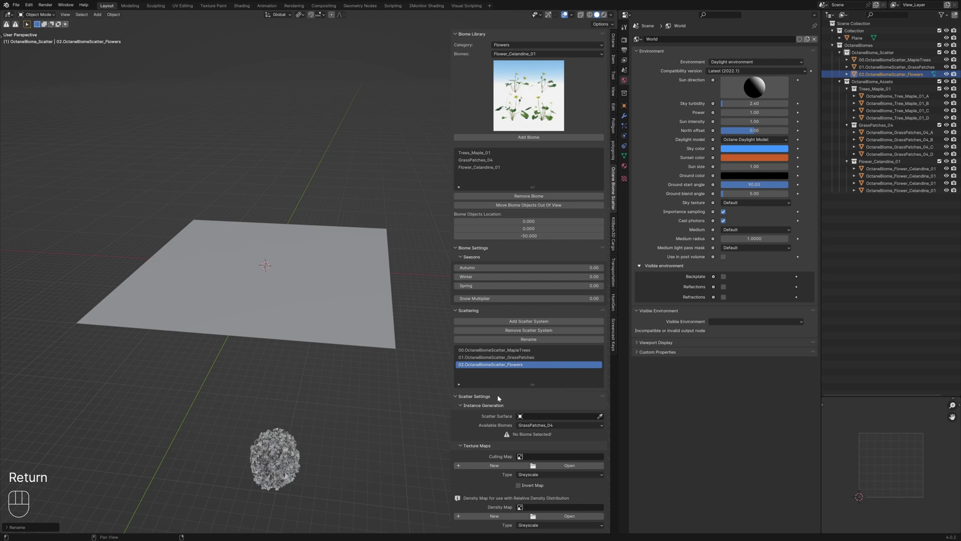
Set the flower scatter's surface to Plane and its biome to Flower_Celandine_01.
left_click(600, 417)
left_click(274, 283)
left_click(540, 426)
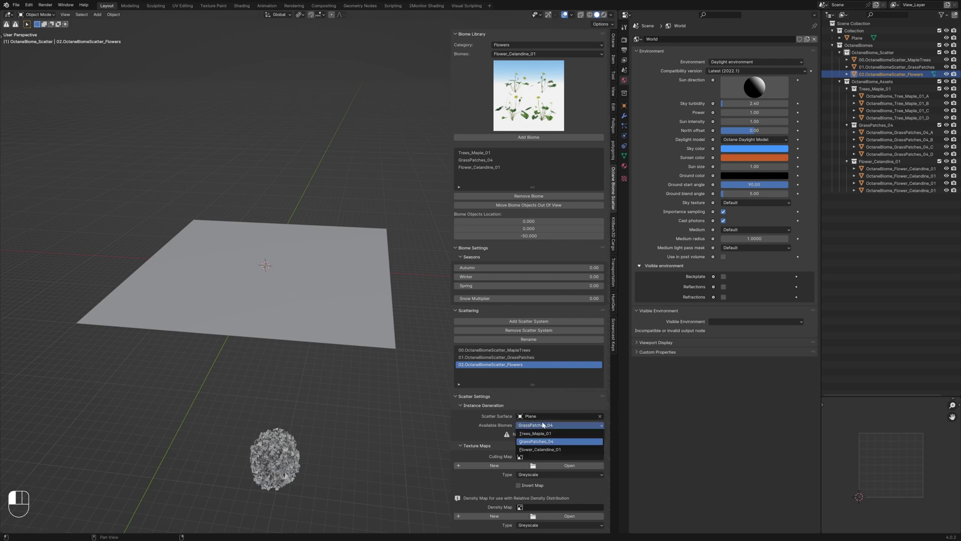
left_click(540, 449)
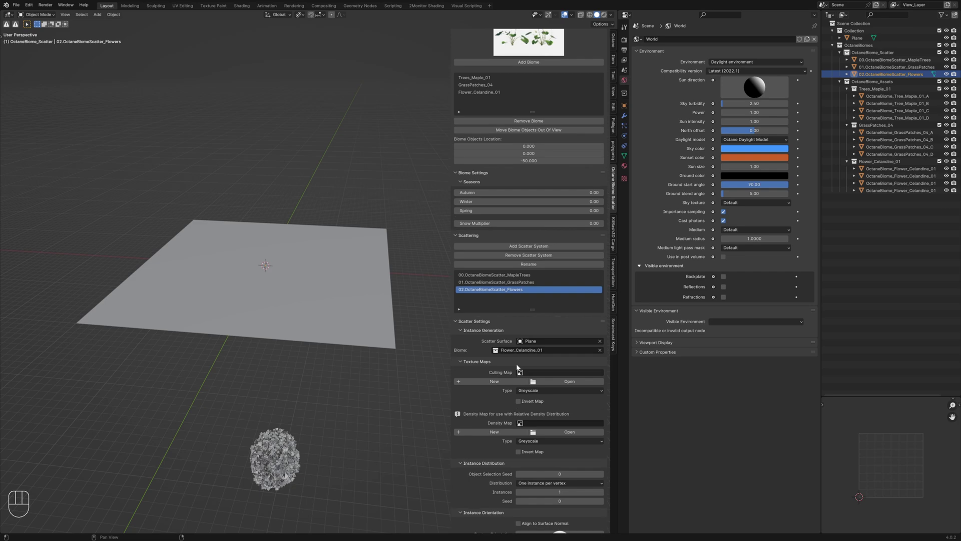
Switch to the Texture Paint workspace and create a new blank image named RGB_Culling.
left_click(212, 6)
left_click(207, 15)
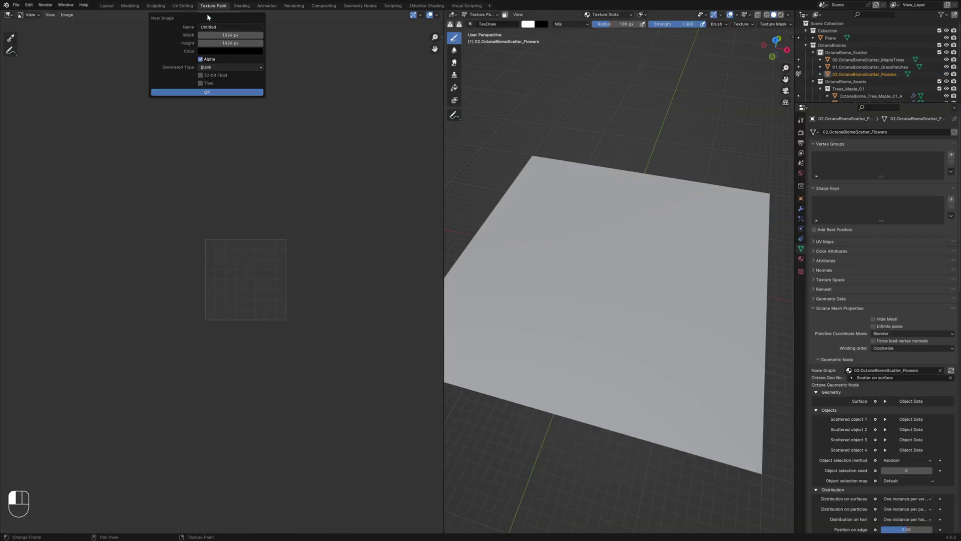
left_click(216, 26)
type("RGB_Culling")
left_click(207, 92)
key("t")
key("t")
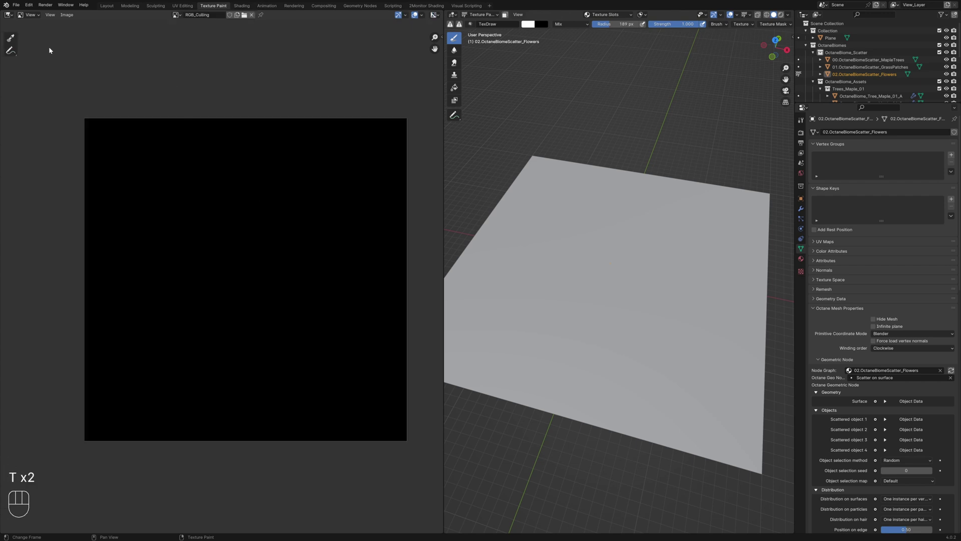
Put the image editor in Paint mode and cover the whole RGB_Culling image with pure green.
left_click(179, 183)
left_click(29, 14)
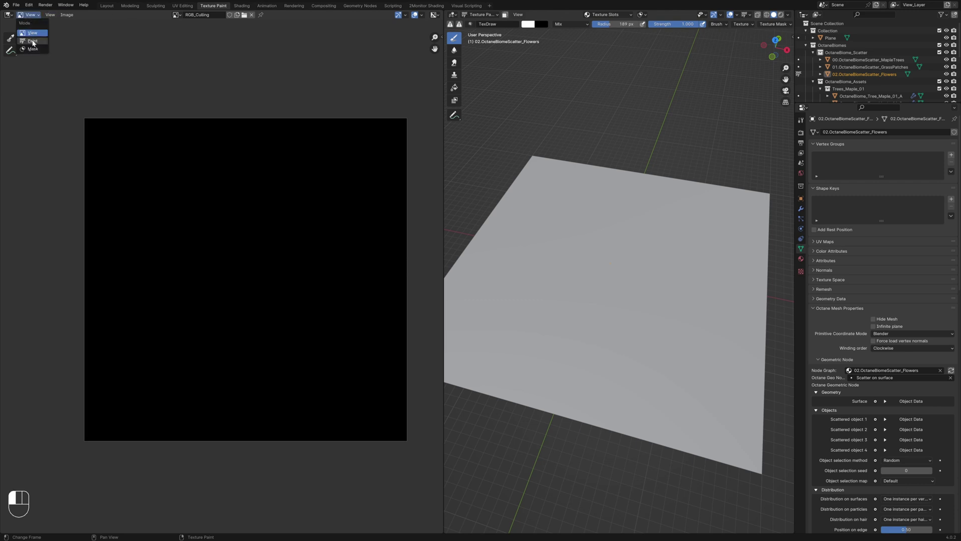
left_click(33, 41)
key("f")
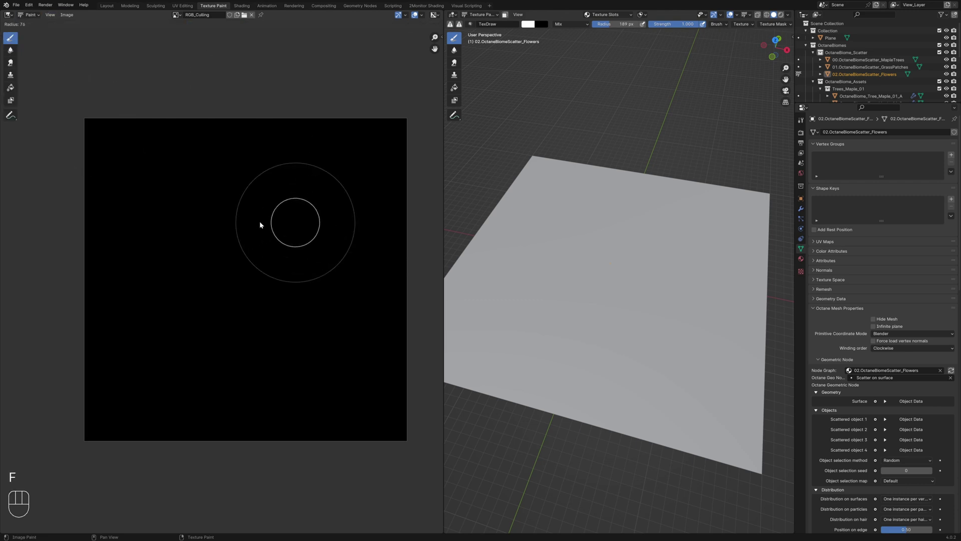
right_click(260, 225)
left_click(66, 24)
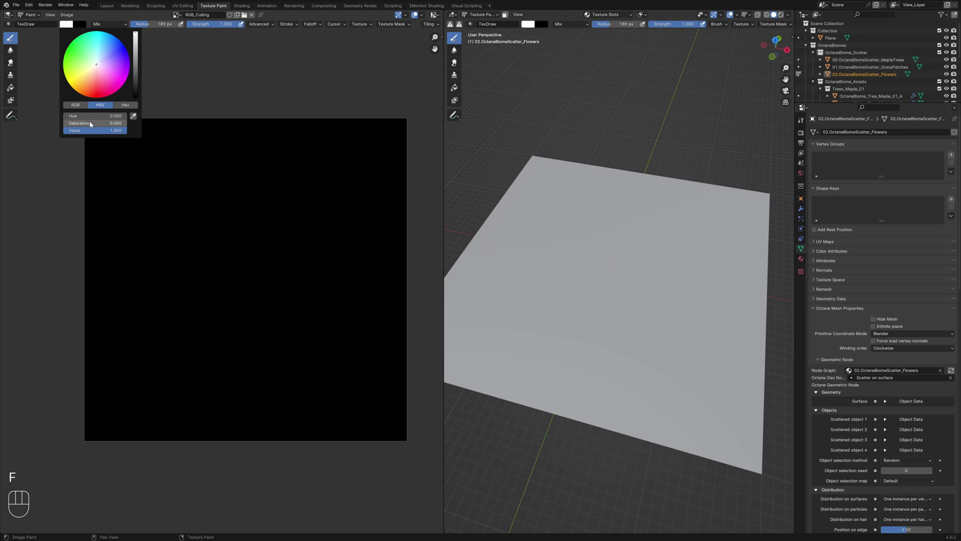
left_click(75, 105)
mouse_move(106, 119)
left_mouse_down()
mouse_move(123, 138)
mouse_move(169, 120)
mouse_move(268, 109)
mouse_move(183, 127)
mouse_move(155, 176)
mouse_move(418, 122)
mouse_move(416, 201)
left_mouse_up()
left_click(123, 139)
mouse_move(399, 294)
left_mouse_down()
mouse_move(350, 410)
mouse_move(151, 337)
mouse_move(193, 150)
mouse_move(160, 430)
mouse_move(120, 421)
left_mouse_up()
left_click_drag(195, 112, 87, 25)
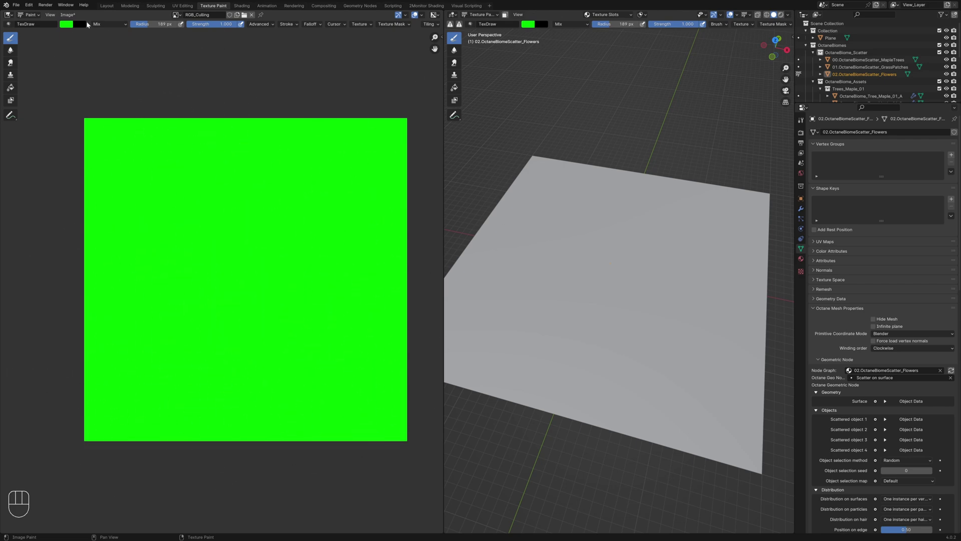
Set the brush blending to Add and paint pure red over the image's upper-left area, diagonally down to the lower edge.
left_click(64, 24)
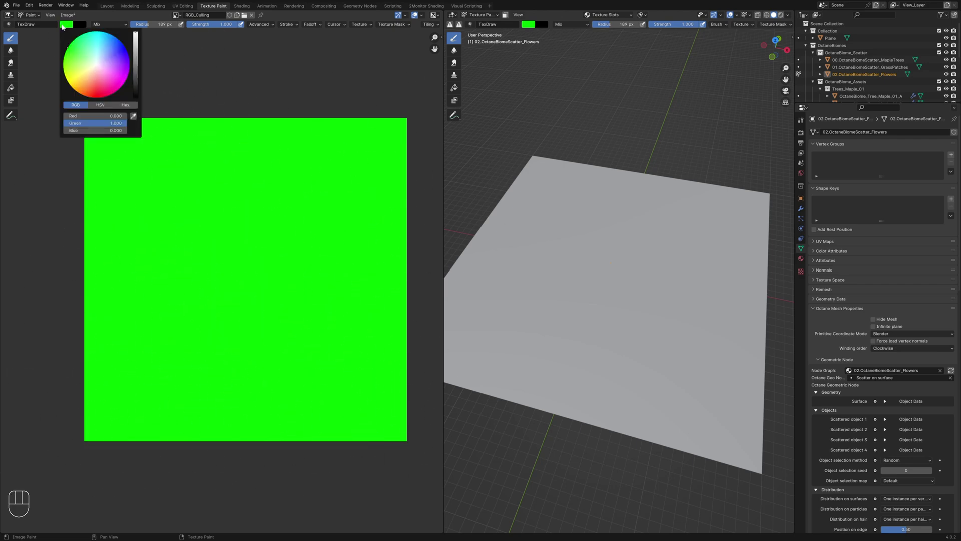
left_click(109, 24)
left_click(99, 113)
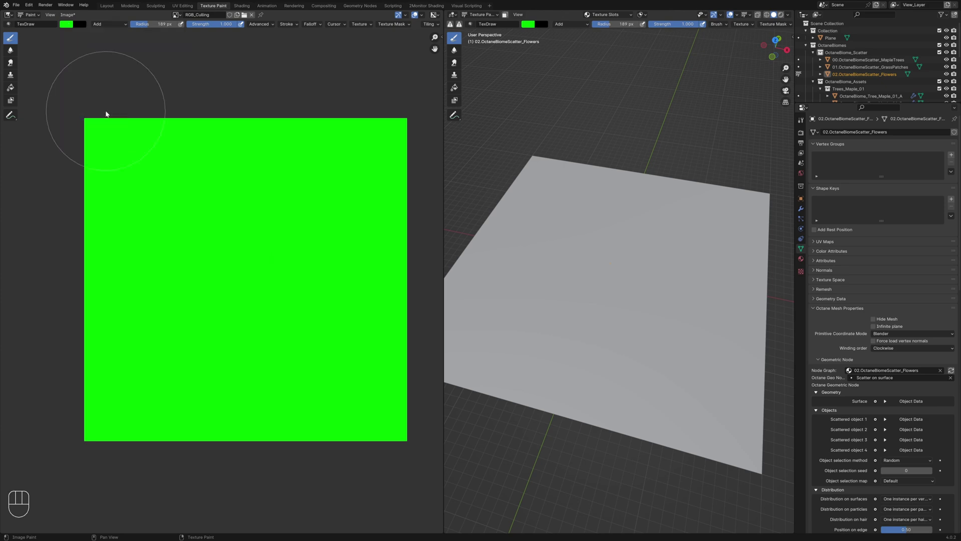
left_click(68, 26)
mouse_move(100, 122)
left_mouse_down()
mouse_move(70, 123)
mouse_move(125, 116)
left_mouse_up()
mouse_move(186, 209)
left_mouse_down()
mouse_move(212, 183)
mouse_move(161, 163)
mouse_move(130, 191)
mouse_move(203, 231)
mouse_move(253, 190)
mouse_move(200, 121)
mouse_move(131, 135)
mouse_move(73, 119)
mouse_move(113, 227)
mouse_move(200, 245)
mouse_move(260, 235)
mouse_move(340, 384)
mouse_move(386, 413)
mouse_move(290, 436)
mouse_move(90, 433)
mouse_move(73, 395)
left_mouse_up()
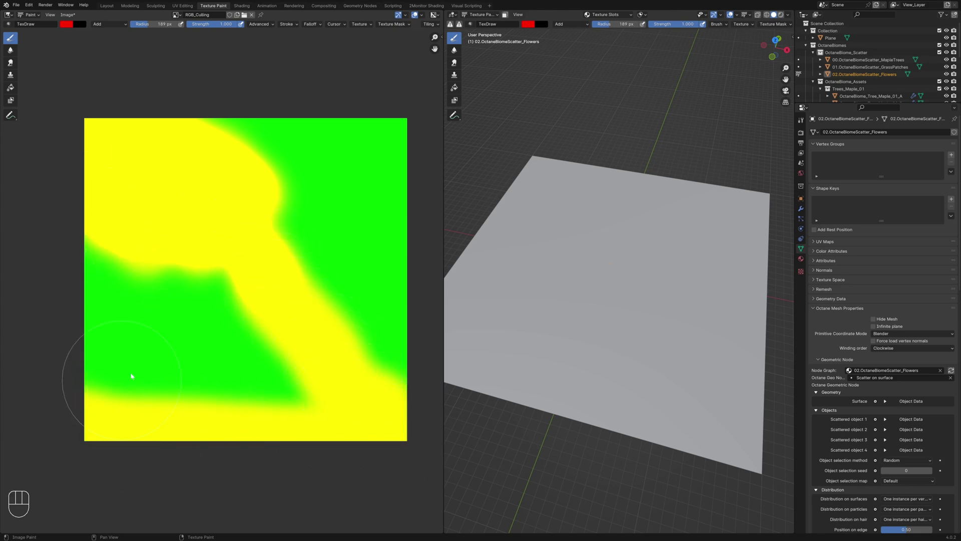
Change the brush colour to pure blue and paint over the green regions at the image's upper right and lower left.
left_click(67, 25)
left_click_drag(83, 121, 125, 130)
mouse_move(353, 176)
left_mouse_down()
mouse_move(274, 133)
mouse_move(224, 124)
mouse_move(279, 169)
mouse_move(287, 218)
mouse_move(406, 345)
mouse_move(412, 266)
mouse_move(395, 180)
mouse_move(358, 146)
mouse_move(359, 136)
mouse_move(396, 129)
mouse_move(399, 139)
mouse_move(363, 190)
left_mouse_up()
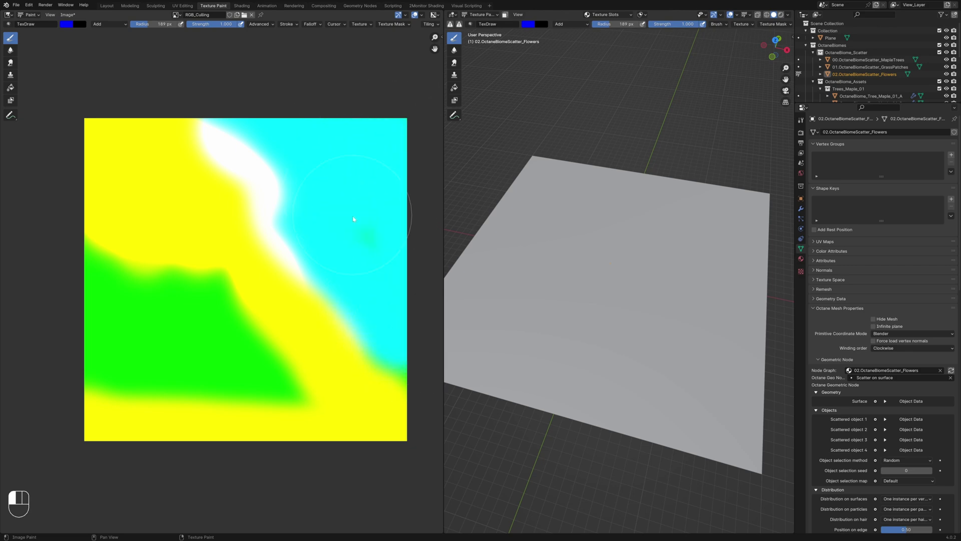
left_click(112, 288)
mouse_move(113, 288)
left_mouse_down()
mouse_move(129, 258)
mouse_move(221, 307)
mouse_move(253, 378)
mouse_move(287, 396)
mouse_move(50, 350)
mouse_move(60, 340)
mouse_move(50, 306)
left_mouse_up()
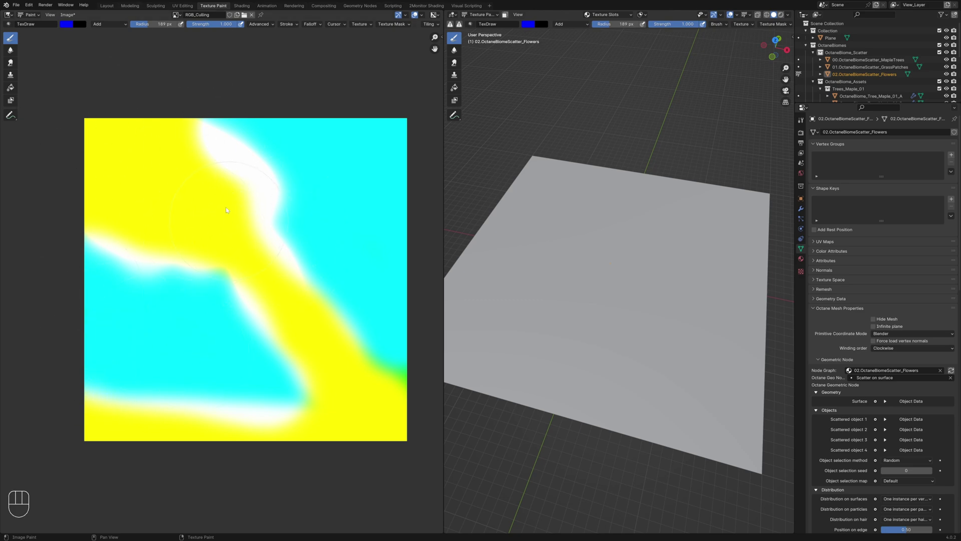
Save the painted image as RGB_Culling.png and return to the Layout workspace.
left_click(67, 14)
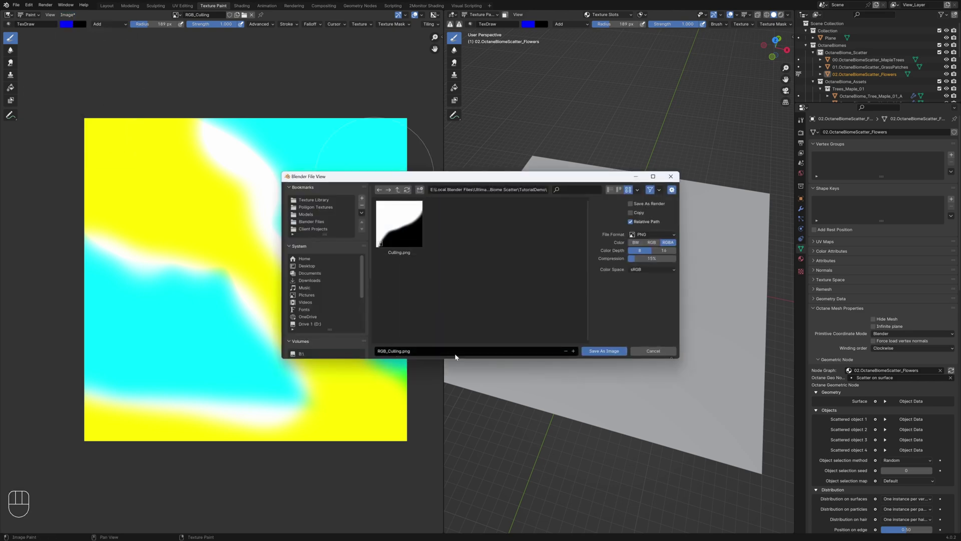
left_click(584, 352)
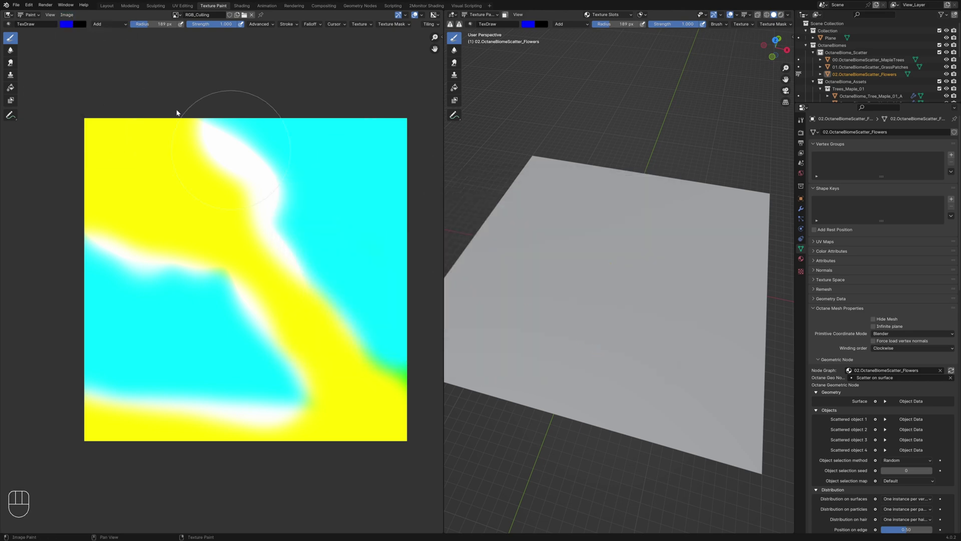
left_click(111, 6)
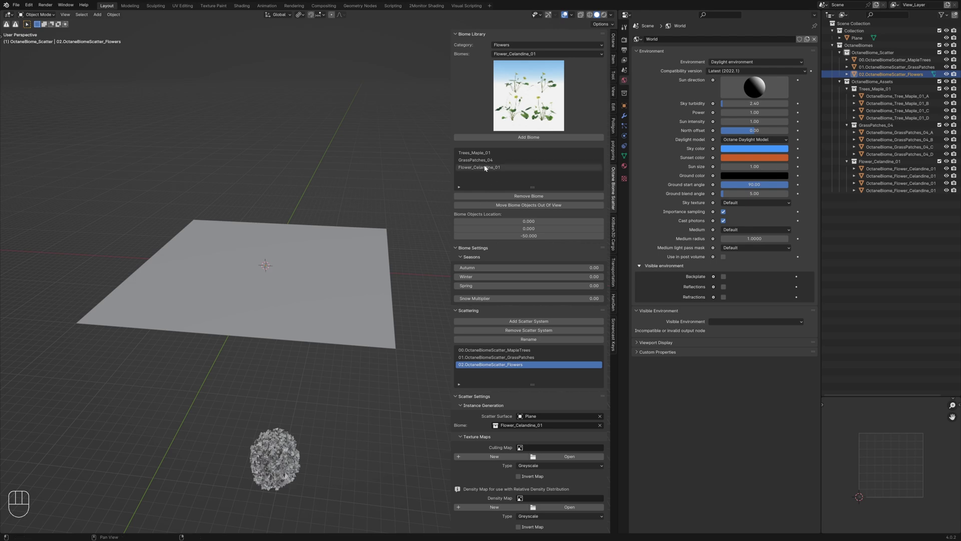
Assign RGB_Culling as the maple tree scatter's culling map and set its type to RGB ID Map.
left_click(500, 350)
scroll(506, 395, "down", 6)
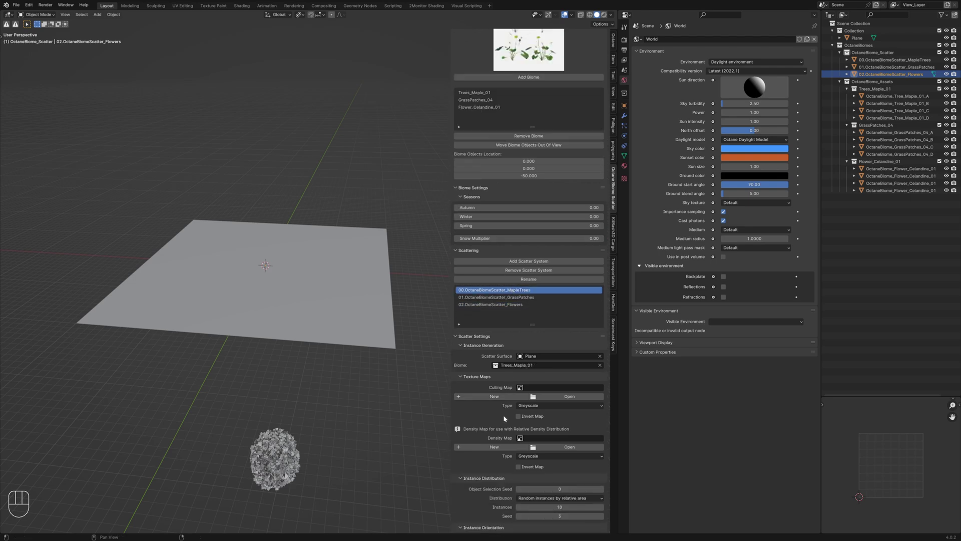
left_click(520, 328)
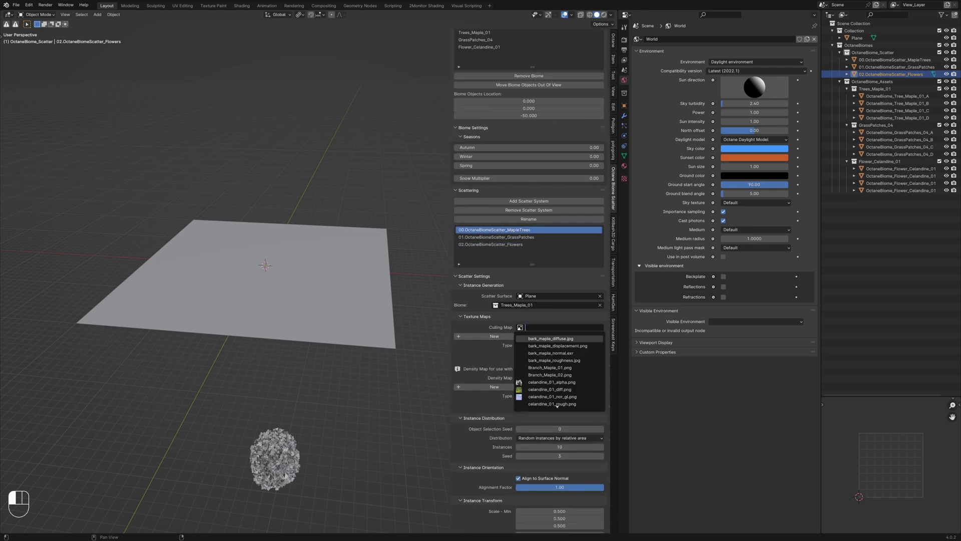
type("rgb")
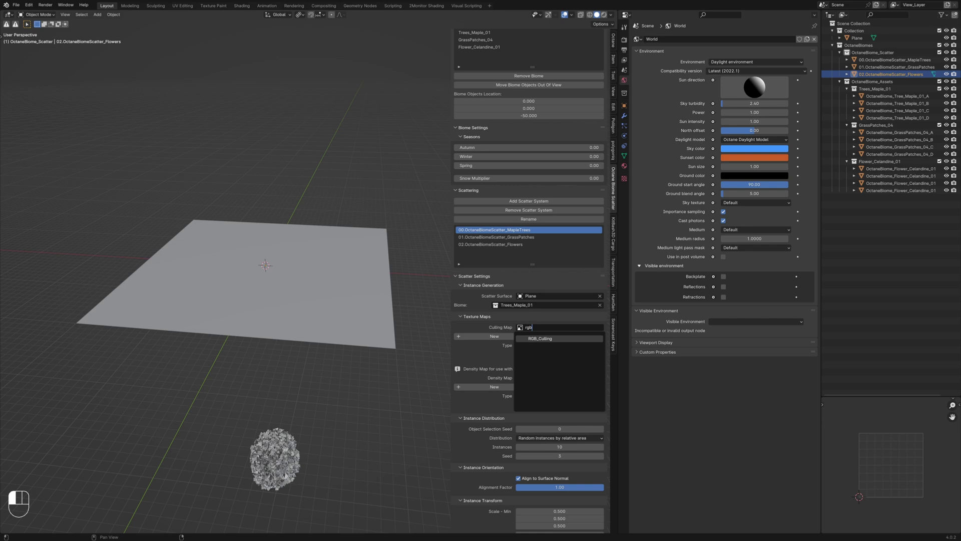
left_click(538, 339)
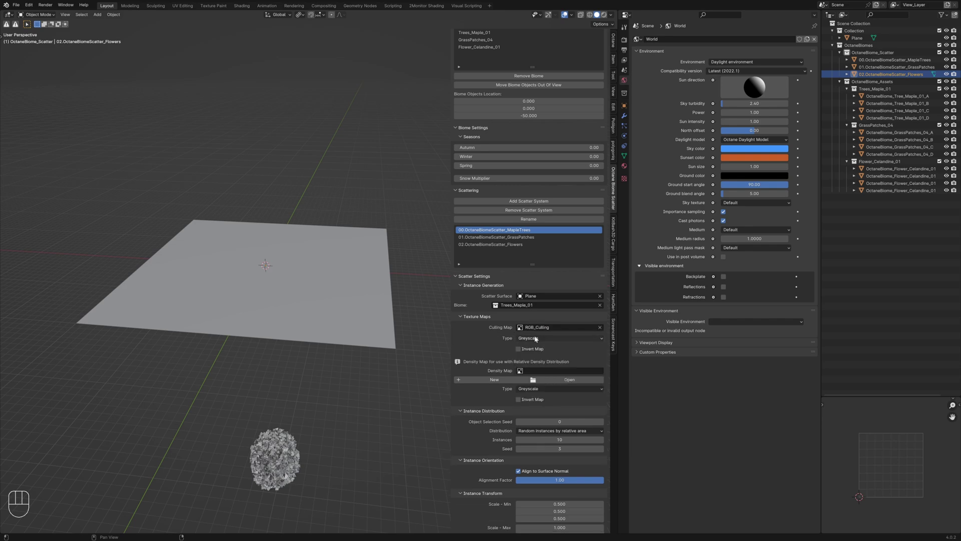
left_click(534, 339)
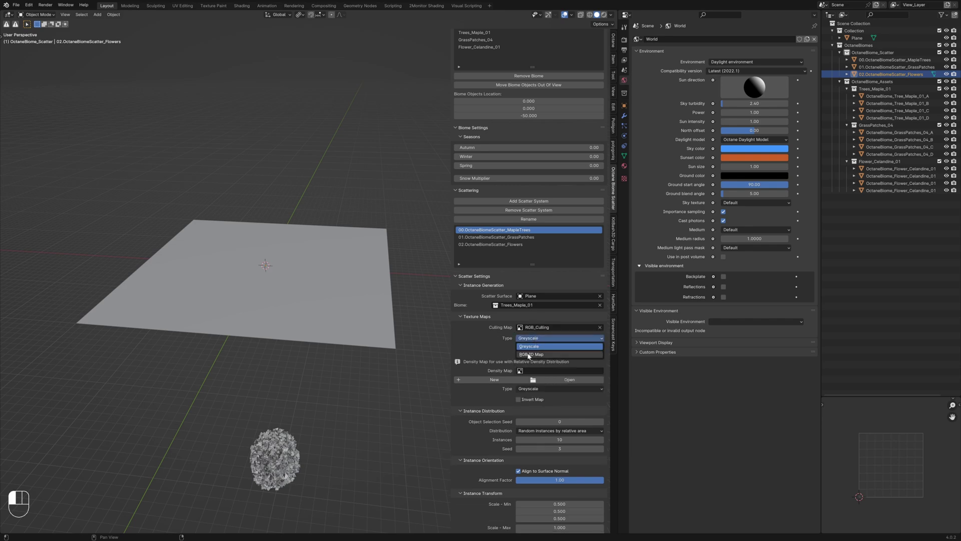
left_click(529, 354)
Set the maple tree culling map's RGB channel to 3 and the scatter's instances to 20.
left_click(523, 347)
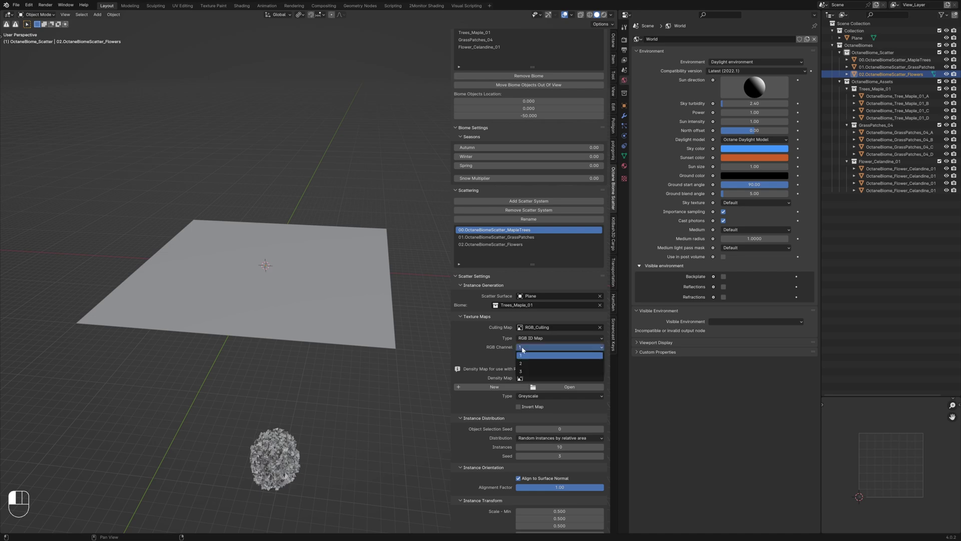
left_click(523, 354)
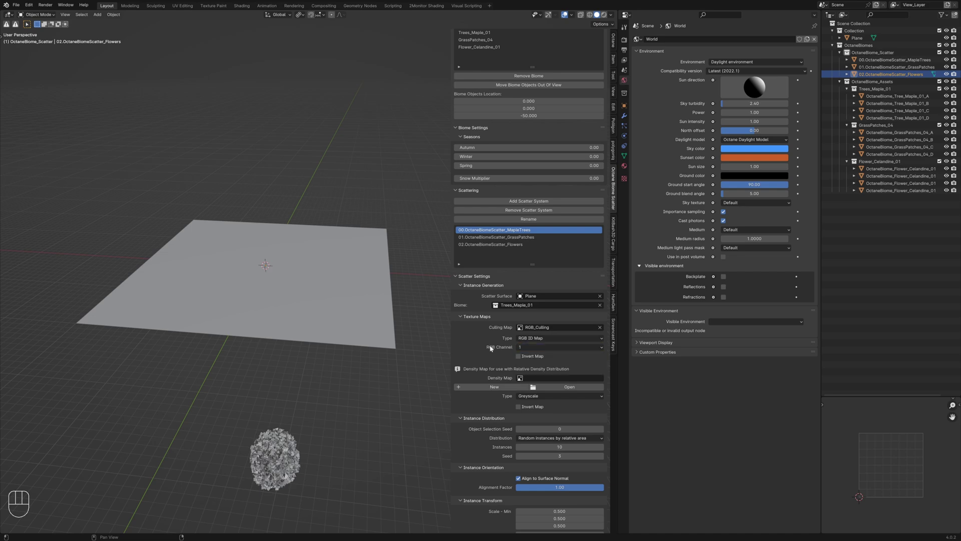
left_click(547, 345)
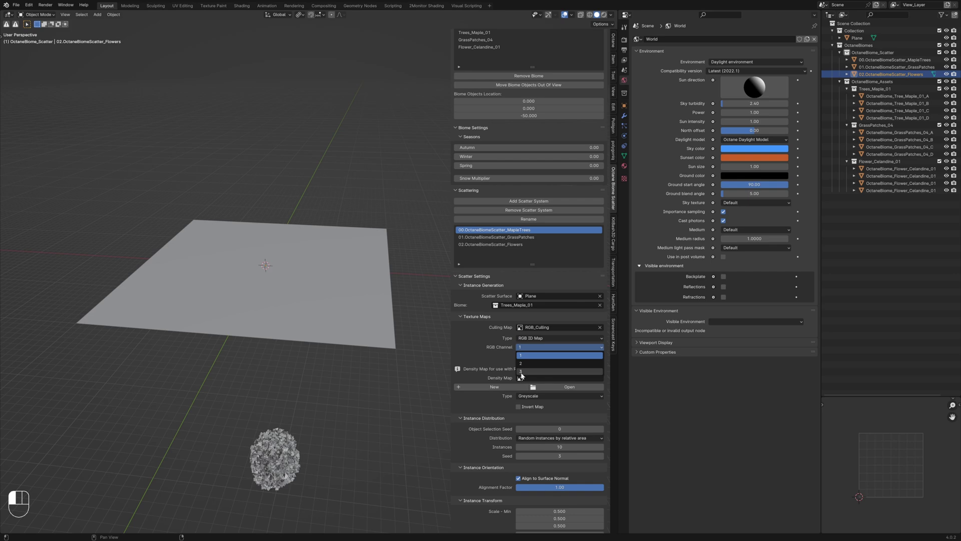
left_click(527, 372)
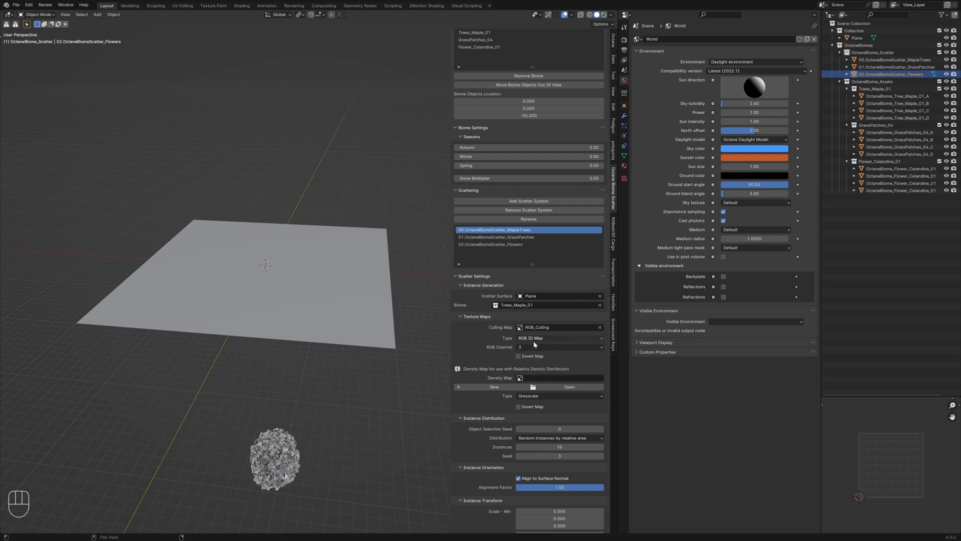
left_click(566, 446)
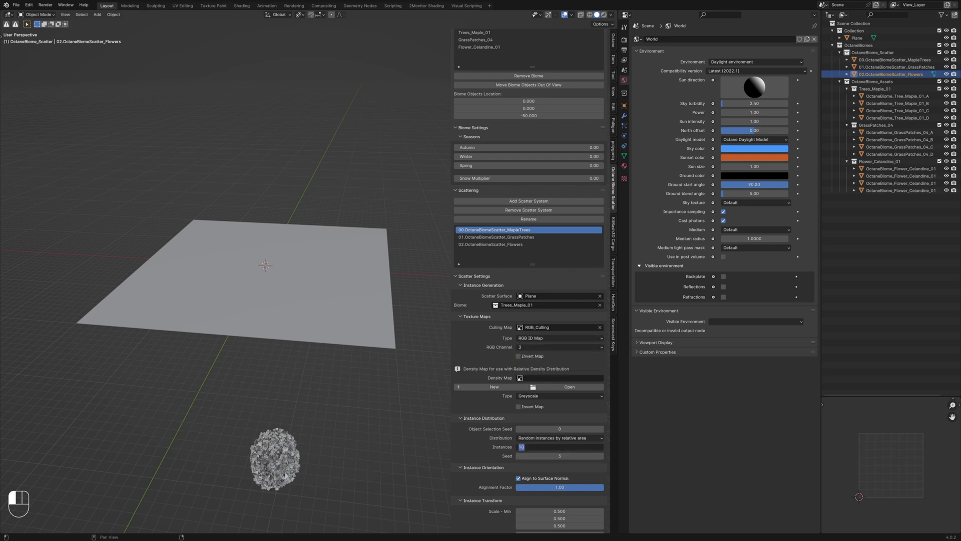
left_click(566, 446)
type("20")
key("Return")
Assign RGB_Culling as the grass patches scatter's culling map and set its type to RGB ID Map.
left_click(511, 237)
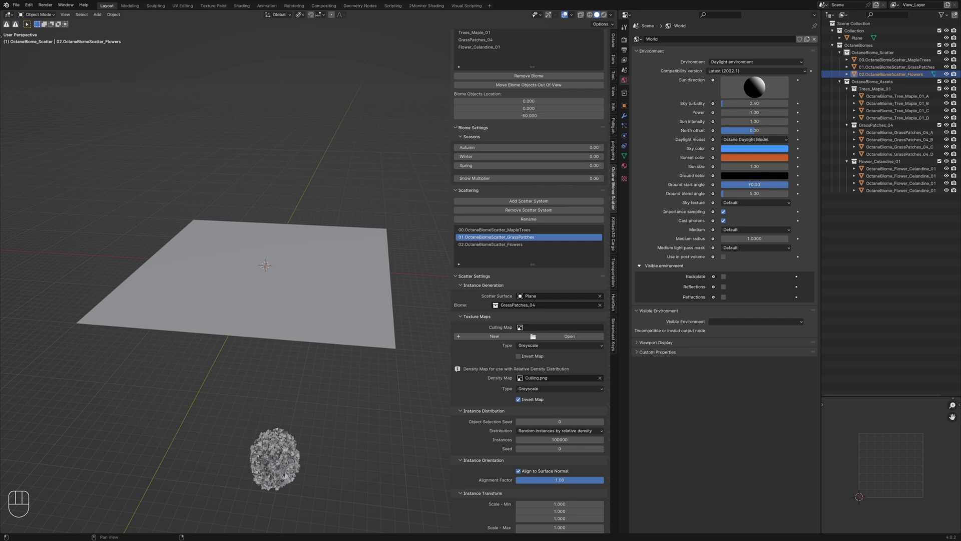
left_click(520, 327)
type("rgb")
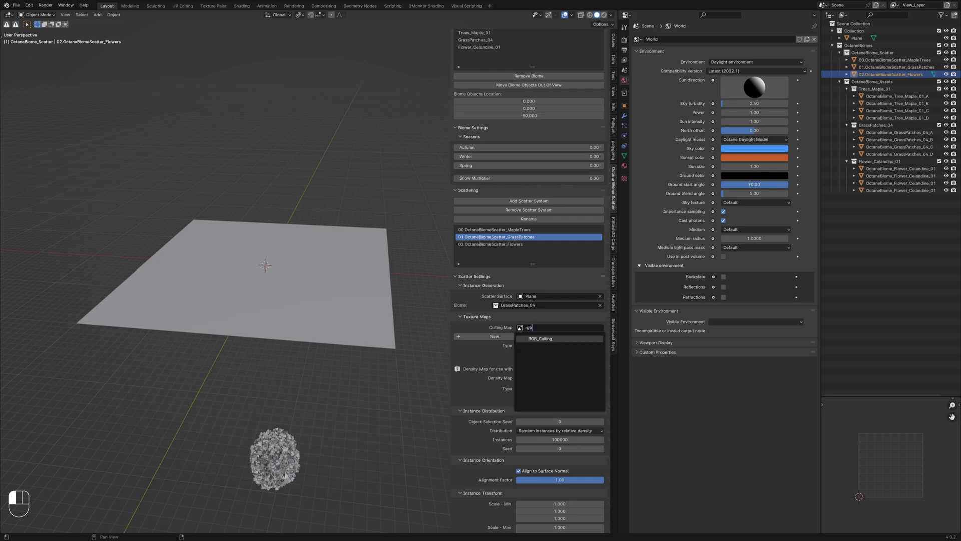
left_click(534, 340)
left_click(535, 340)
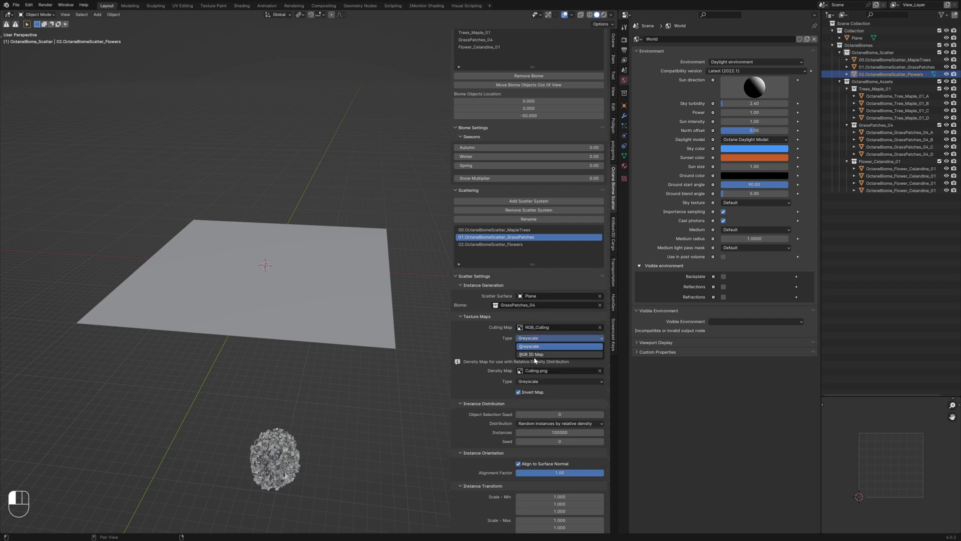
left_click(535, 358)
Clear the grass patches scatter's density map and set its culling map's RGB channel to 2.
left_click(600, 378)
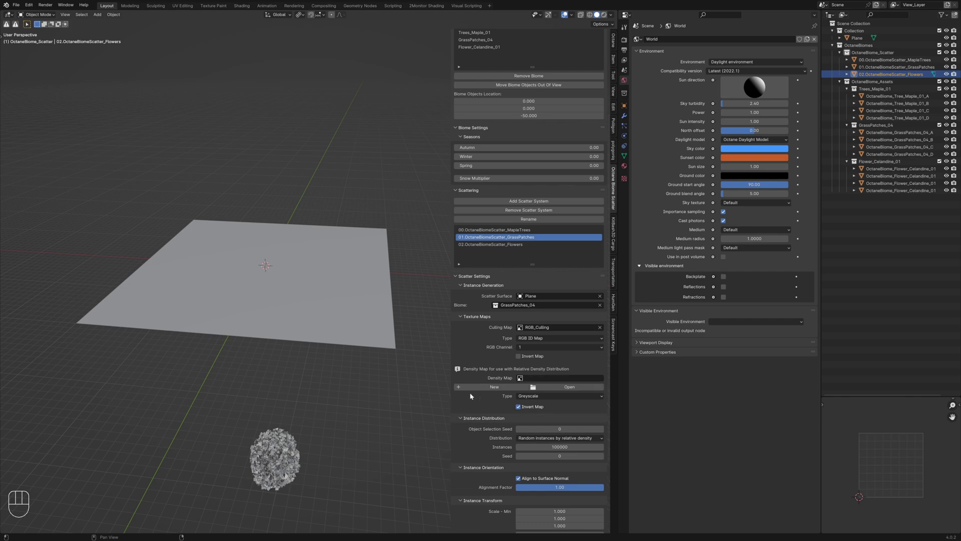
left_click(530, 347)
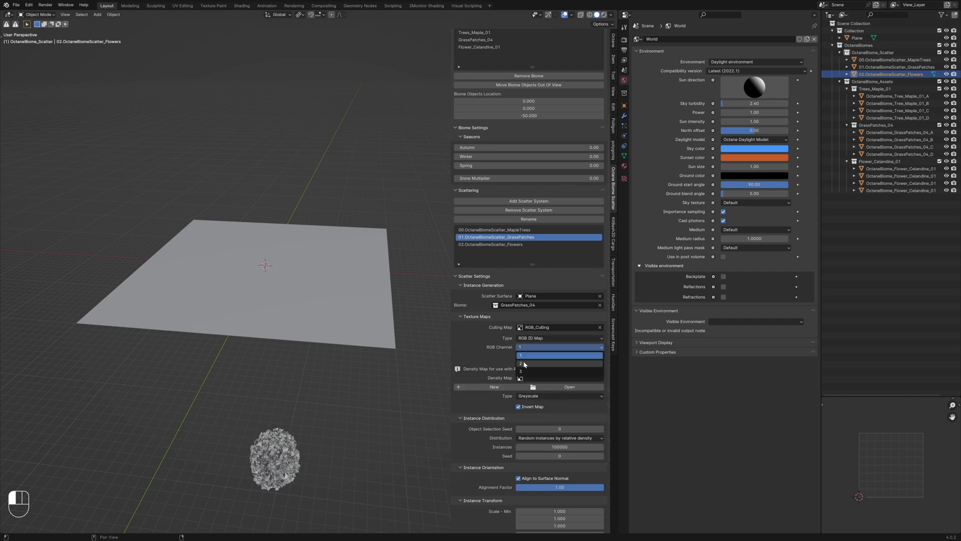
left_click(525, 363)
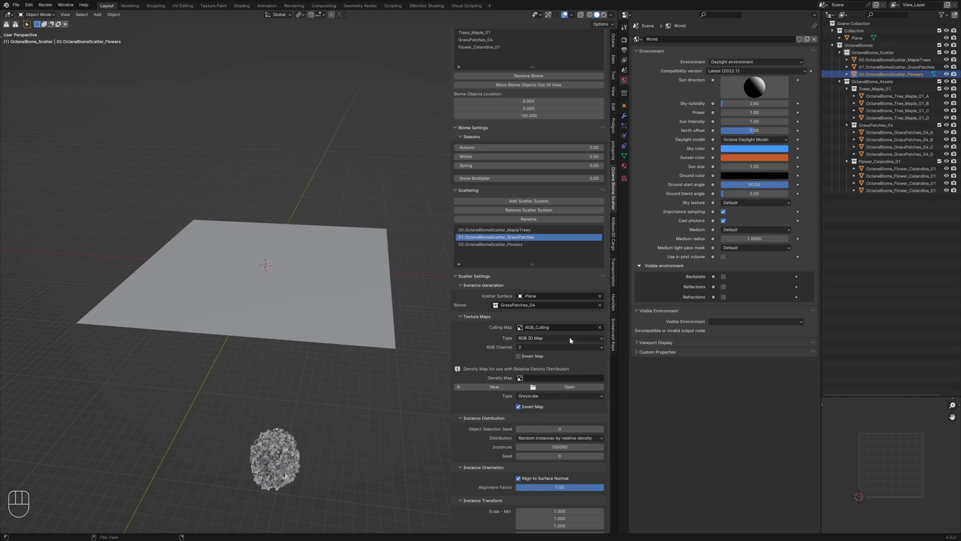
For the flowers scatter, set the distribution to Random instances by relative area with 100000 instances.
left_click(513, 245)
scroll(582, 353, "down", 3)
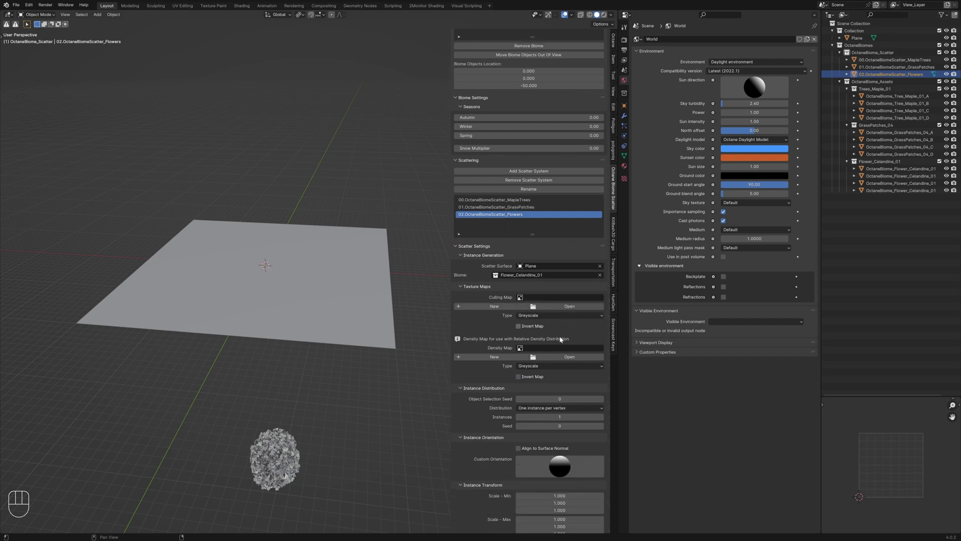
left_click(561, 377)
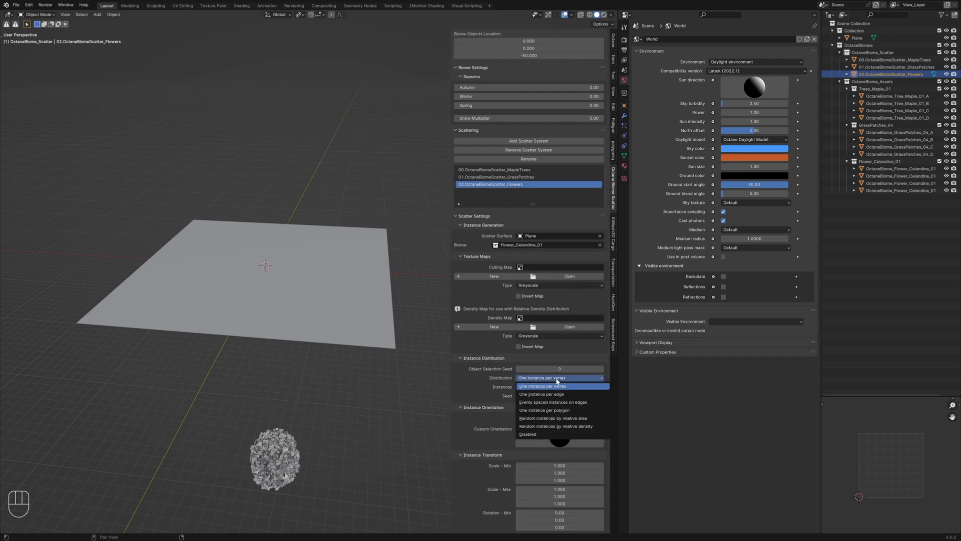
left_click(559, 417)
left_click(560, 387)
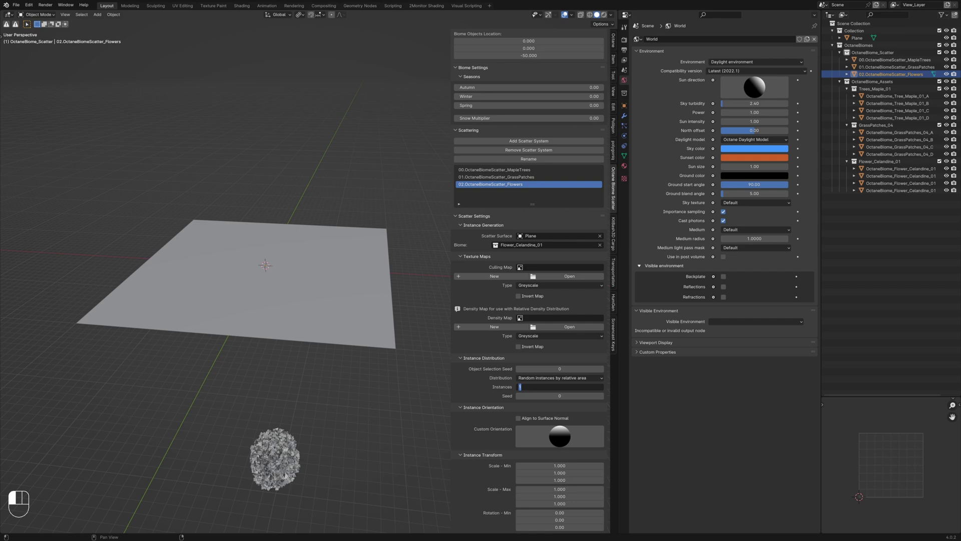
type("100000")
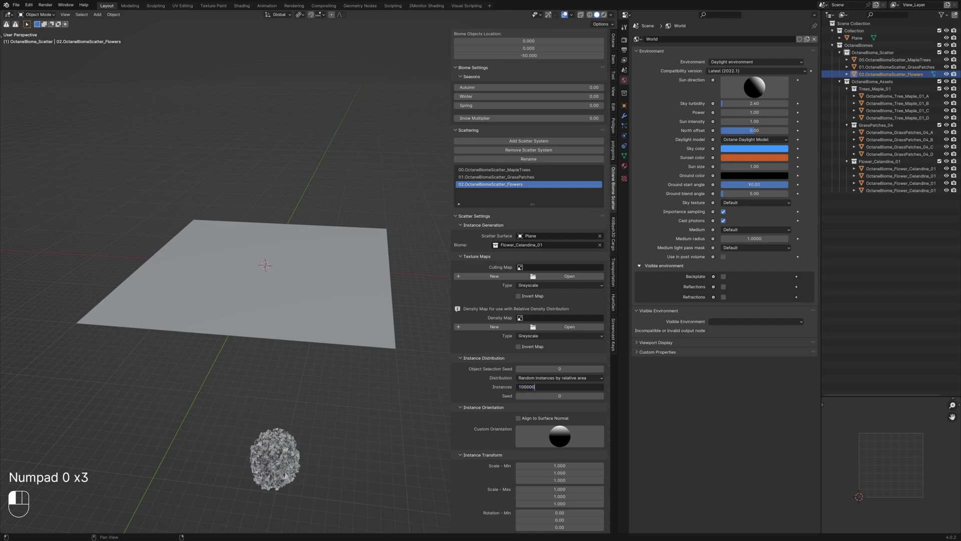
Assign RGB_Culling as the flowers scatter's culling map, with type RGB ID Map and RGB channel 1.
left_click(523, 267)
type("rgb")
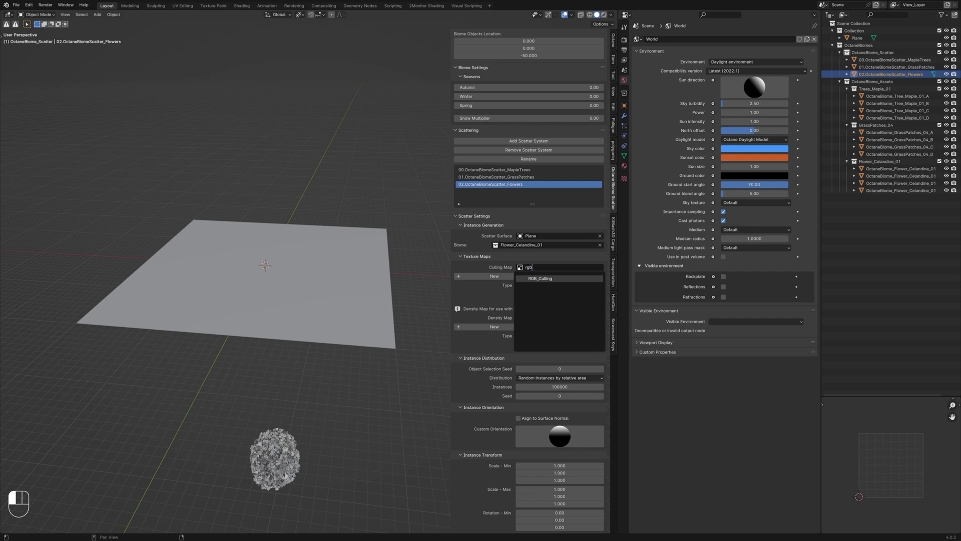
left_click(535, 279)
left_click(535, 277)
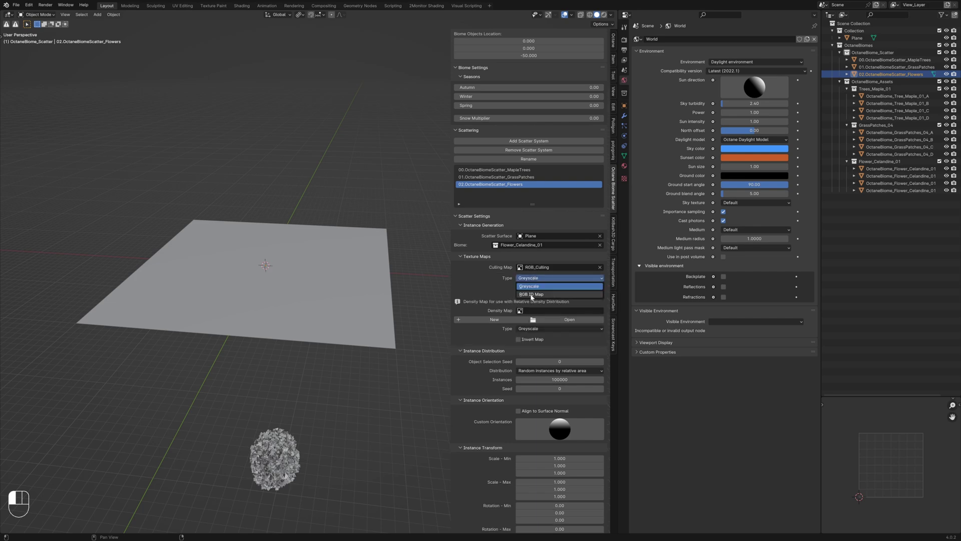
left_click(531, 294)
left_click(534, 287)
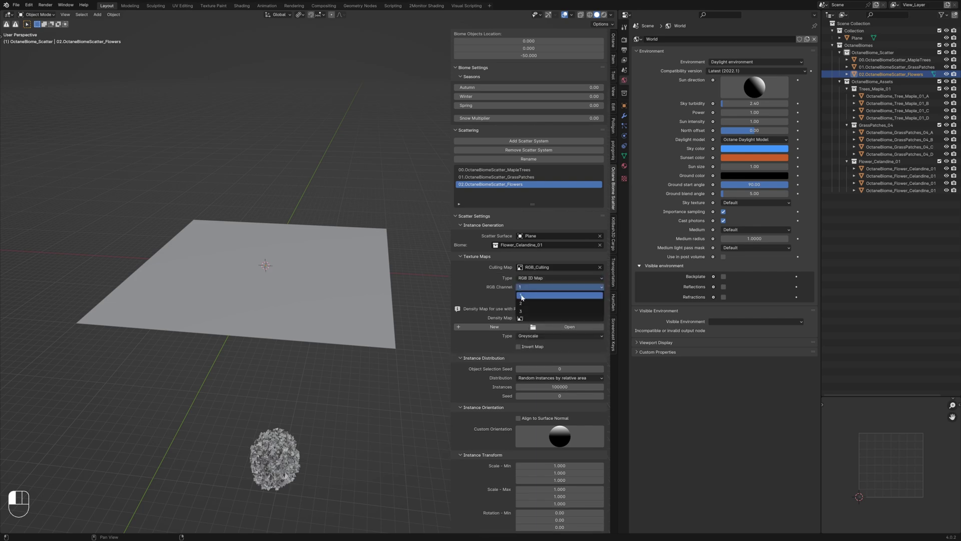
left_click(545, 297)
Display the scene in rendered shading and examine the scattered trees, grass and flowers up close.
scroll(535, 289, "down", 3)
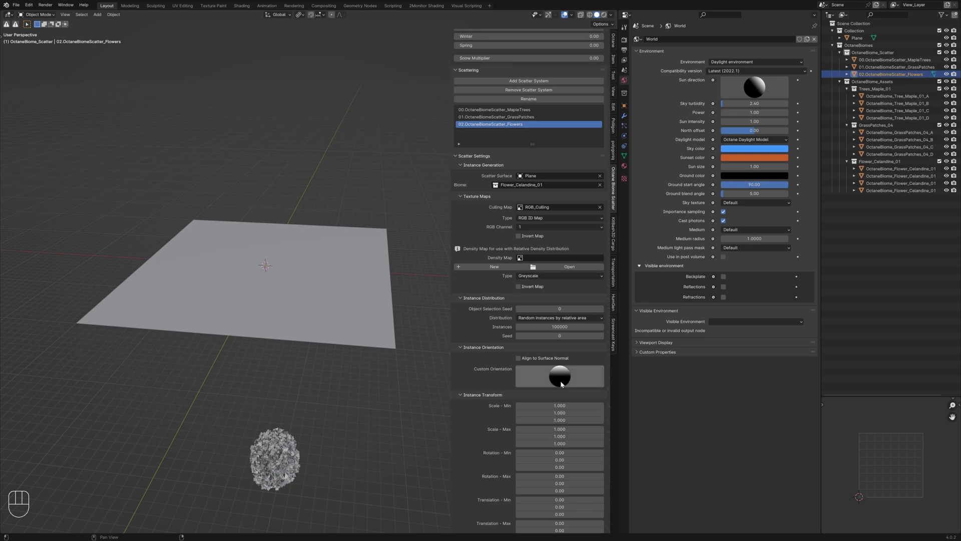
key("z")
left_click(231, 293)
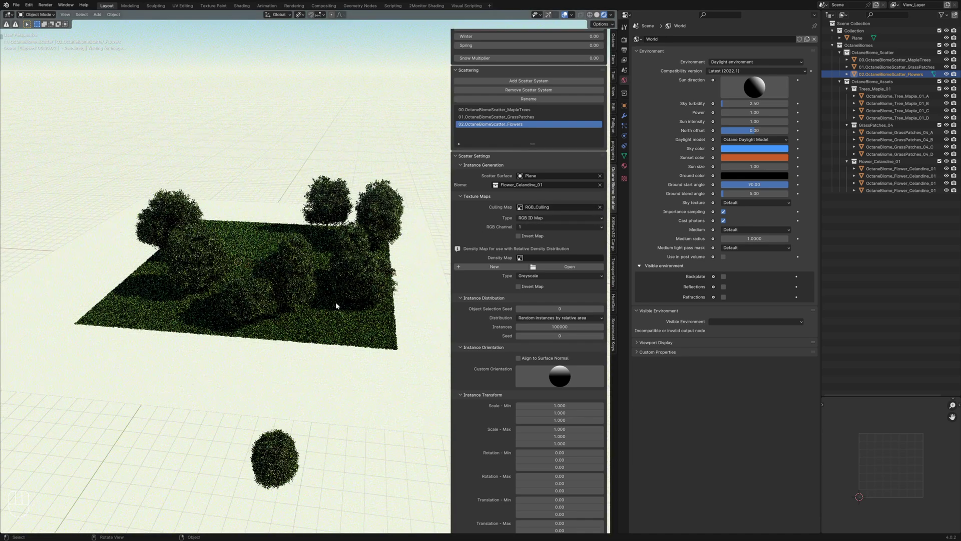
scroll(298, 290, "up", 5)
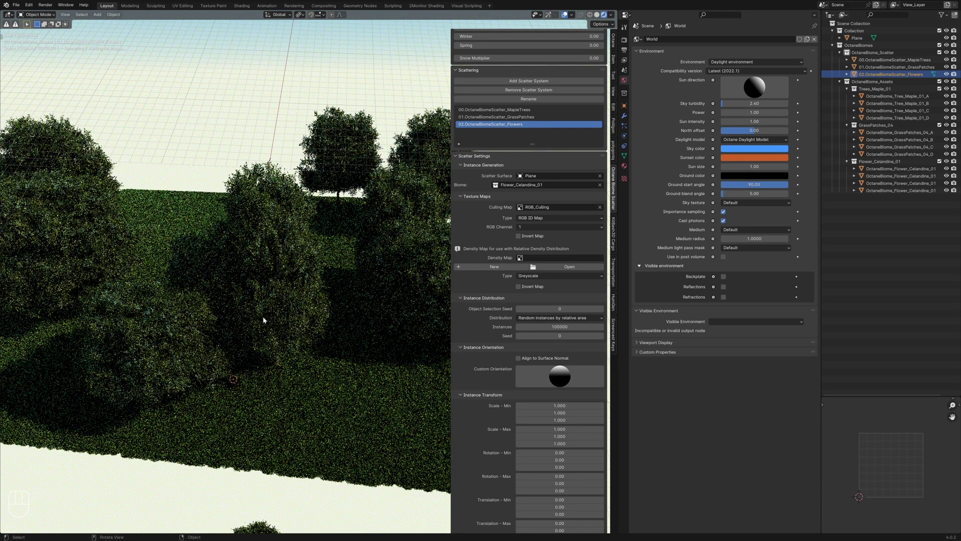
scroll(256, 318, "up", 4)
middle_click_drag(295, 367, 320, 338)
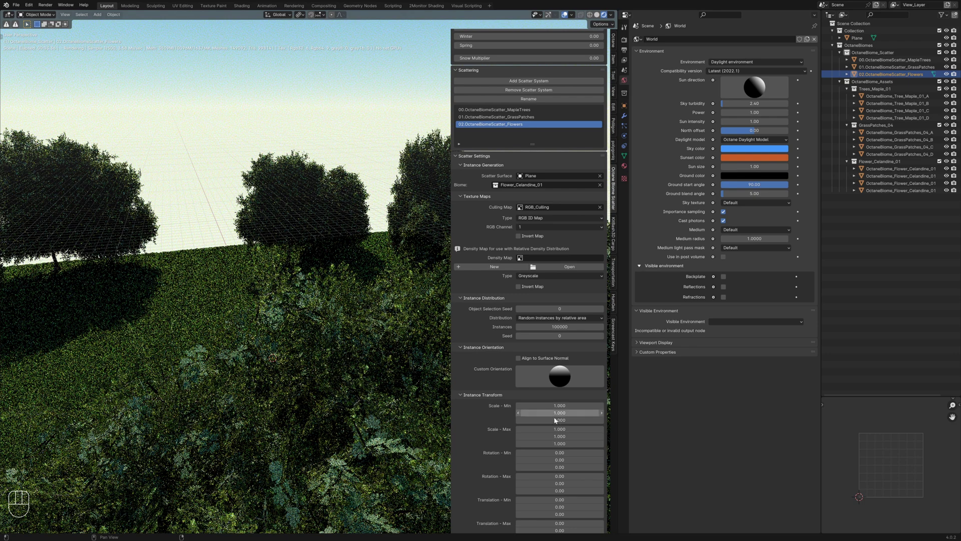
Set the flowers scatter's maximum scale to 5 on all axes and align its instances to the surface normal.
left_click_drag(556, 429, 555, 444)
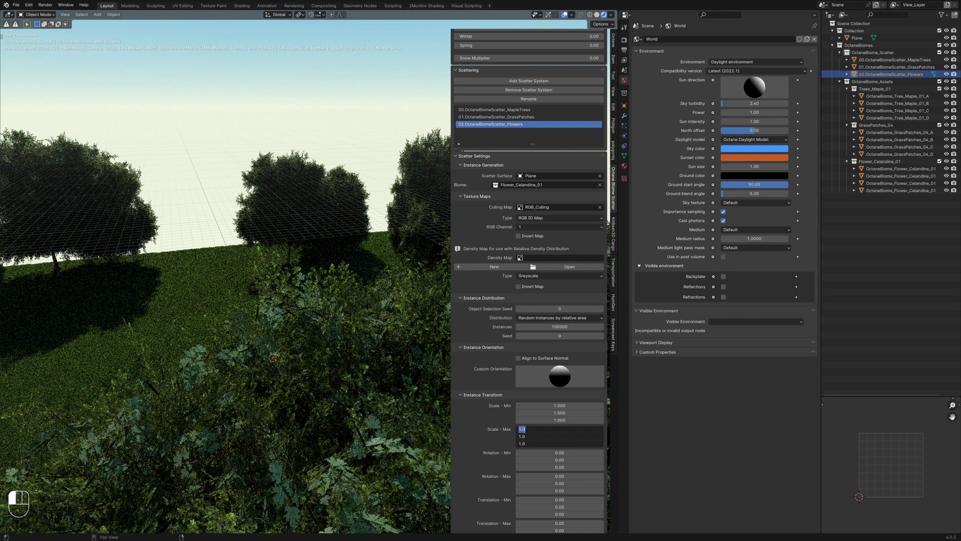
type("5")
left_click(183, 317)
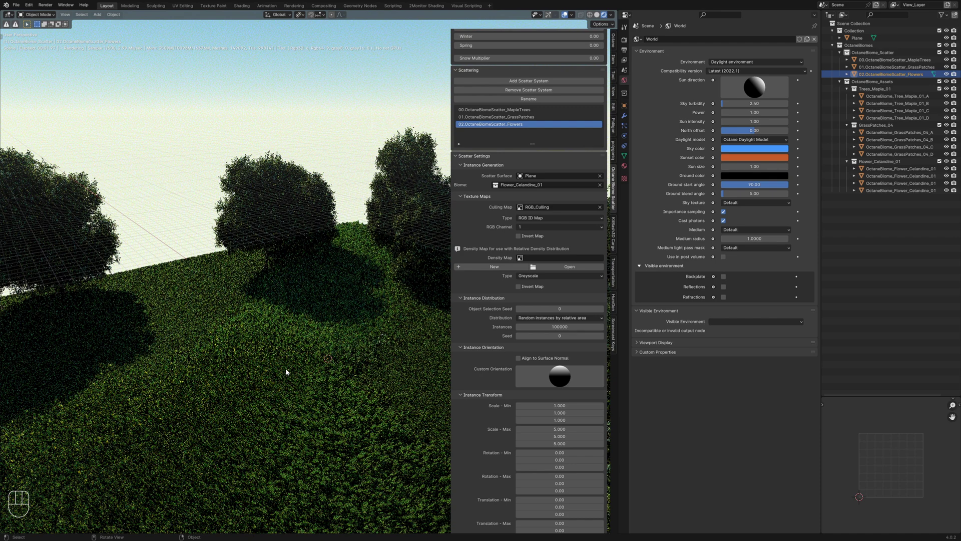
left_click(519, 358)
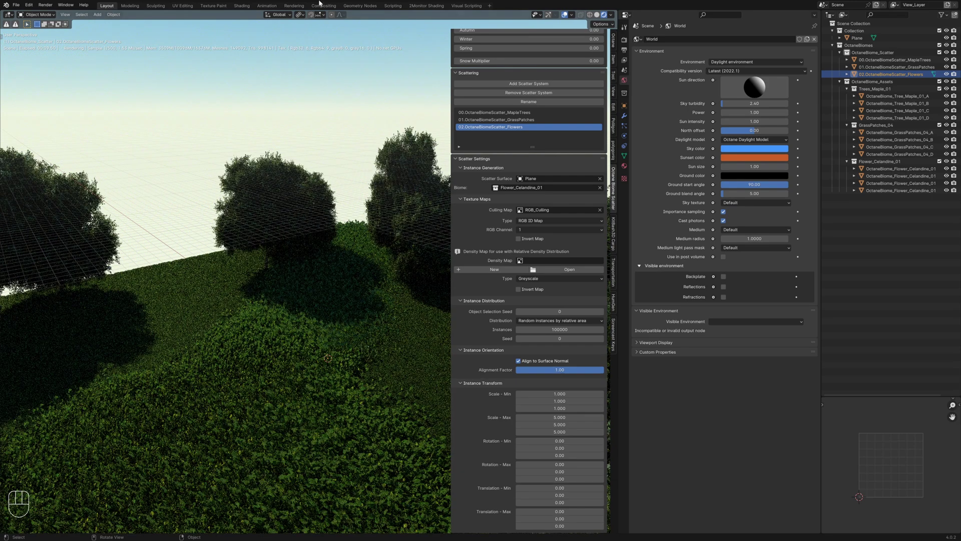
Maximize the 3D viewport, hide its sidebar and inspect the rendered flower field and trees from a lower angle.
key("ctrl+space")
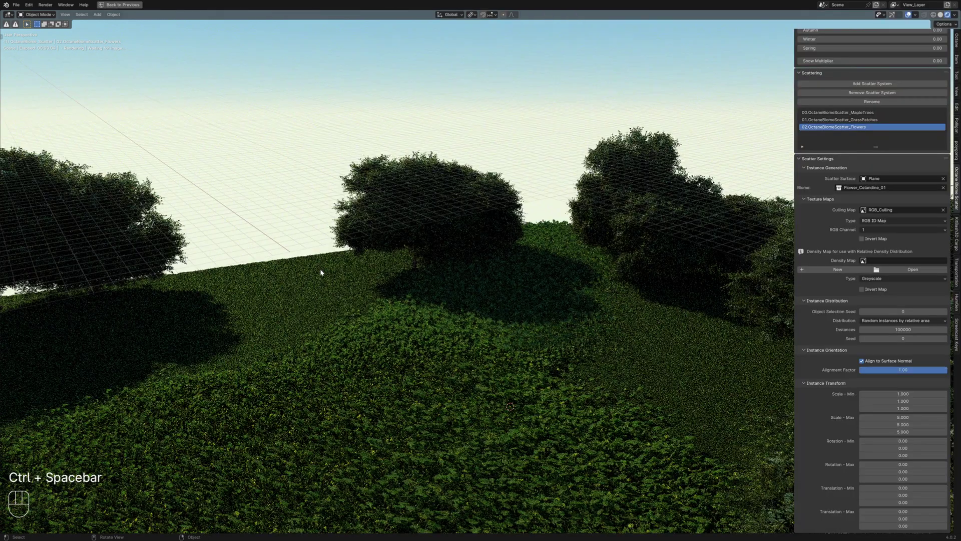
key("n")
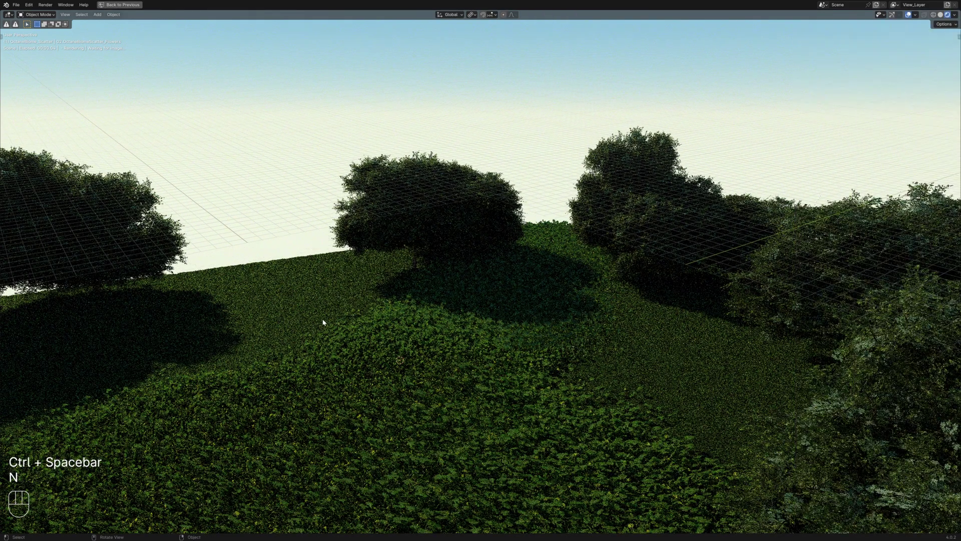
middle_click_drag(377, 344, 376, 344)
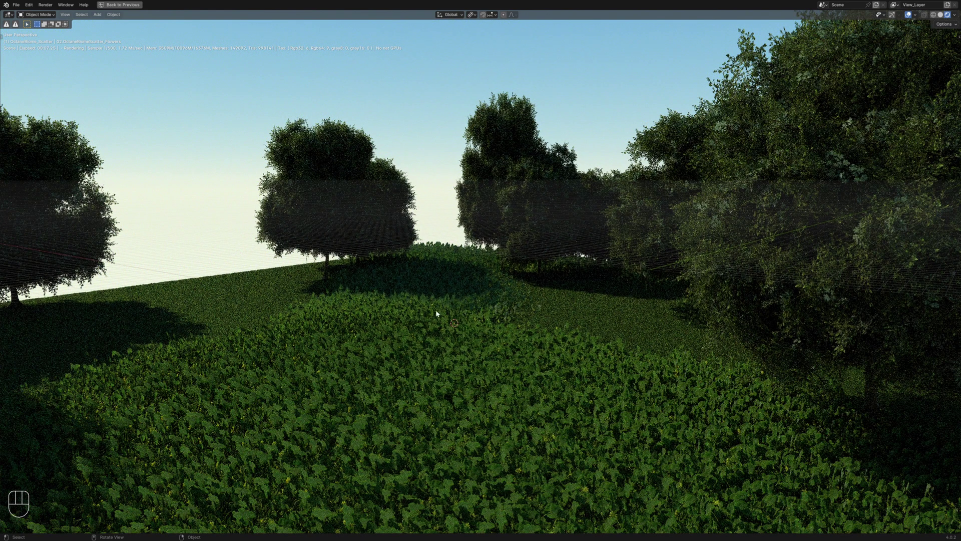
middle_click_drag(437, 314, 476, 323)
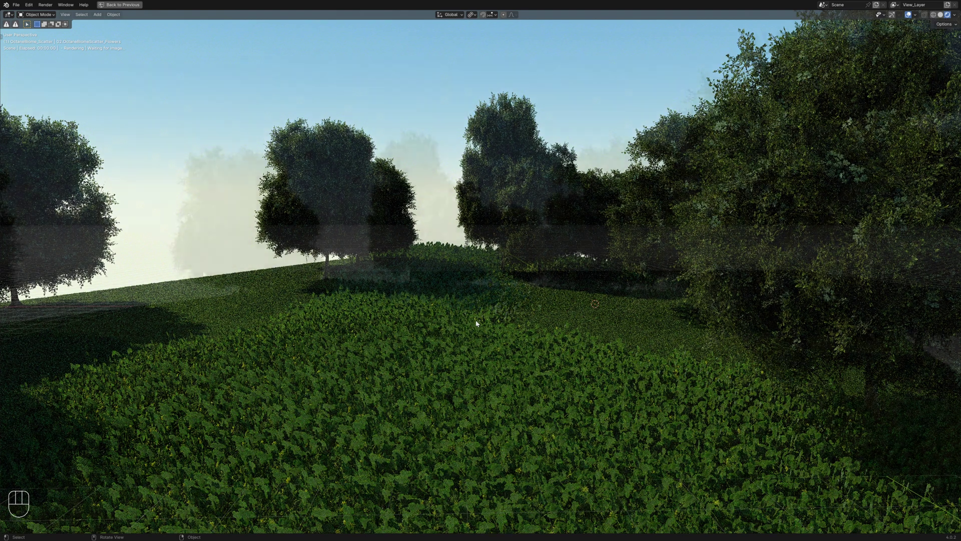